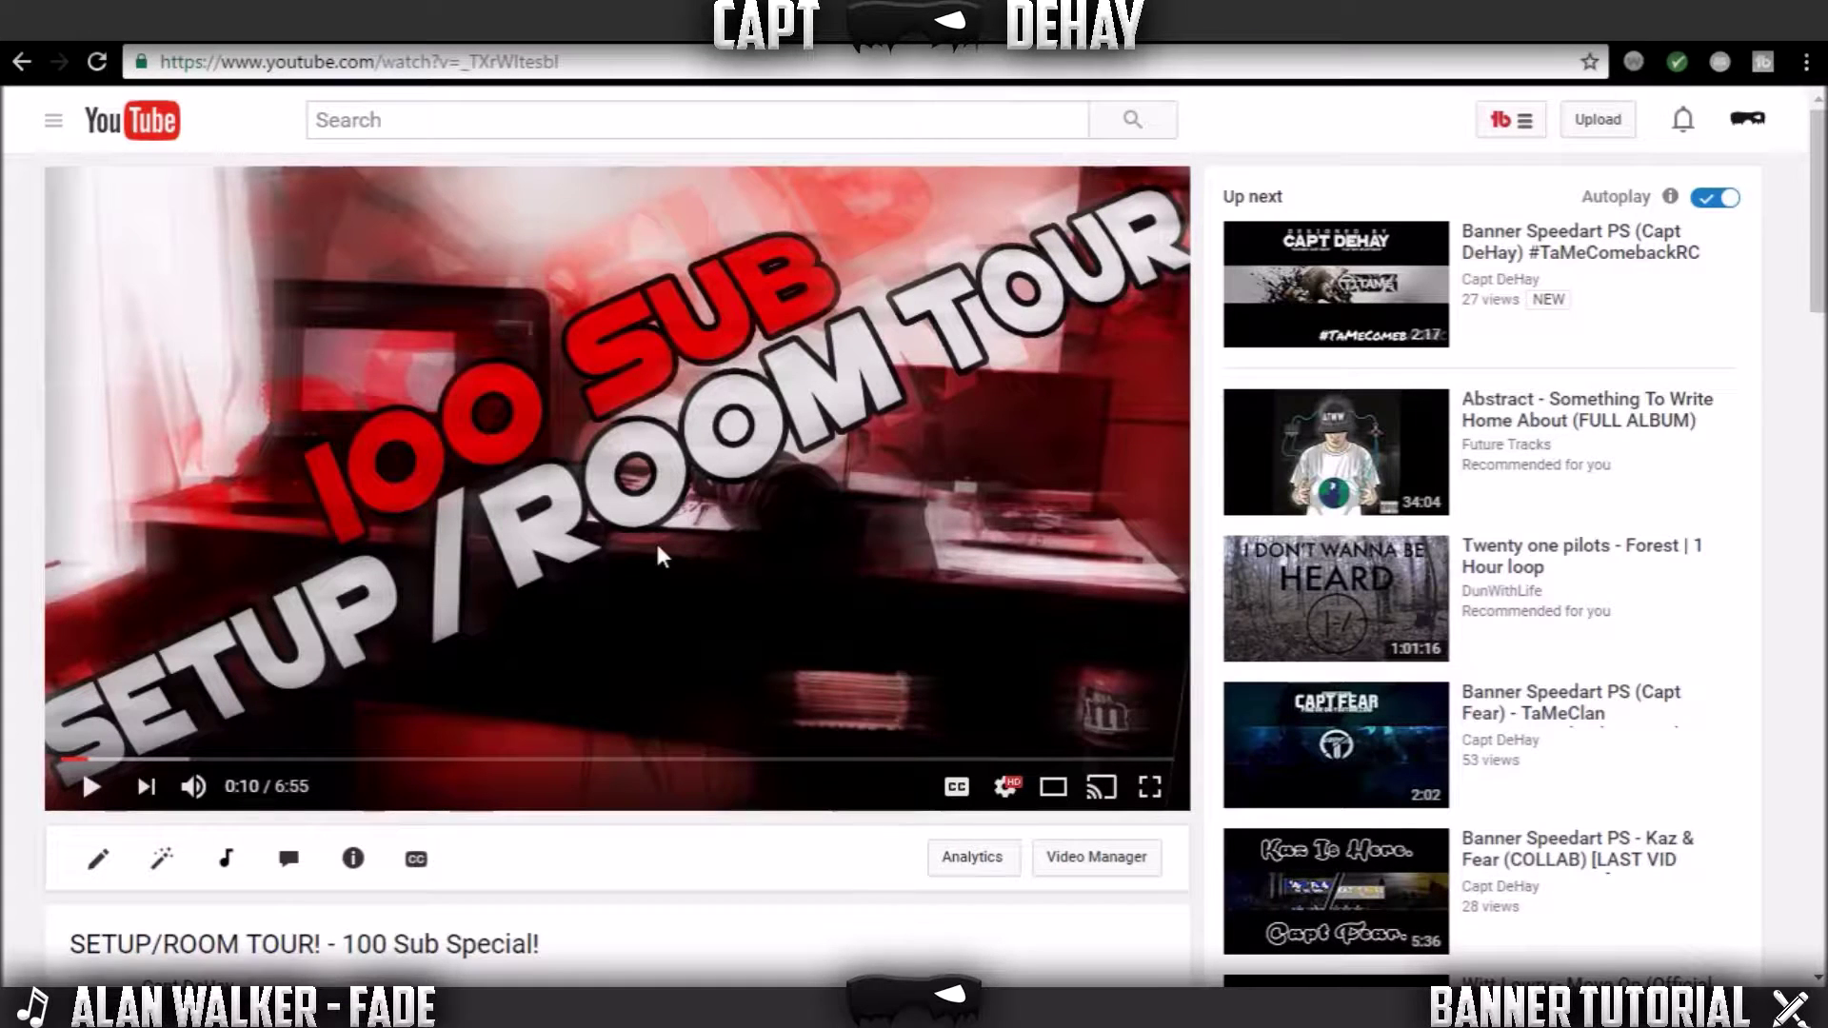
- Create a new transparent 2560 × 1440 pixel document with File > New
scroll(1169, 669, "down", 4)
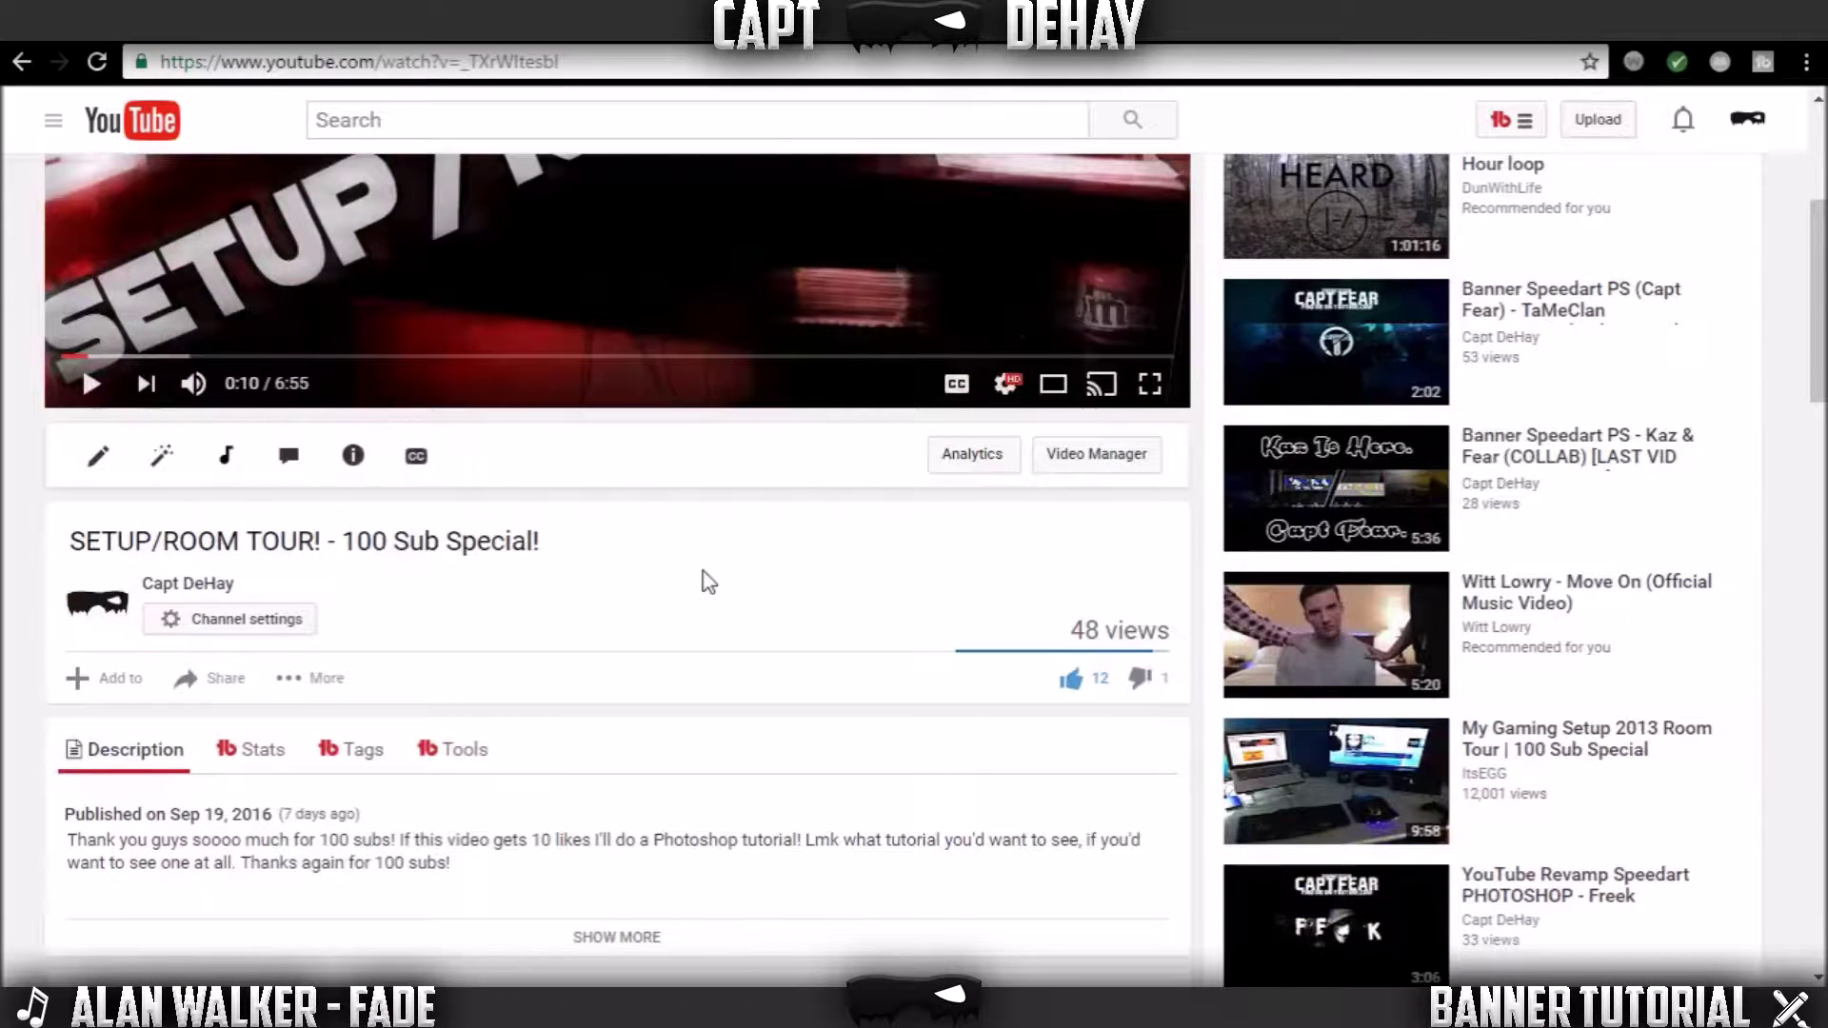
scroll(707, 581, "up", 4)
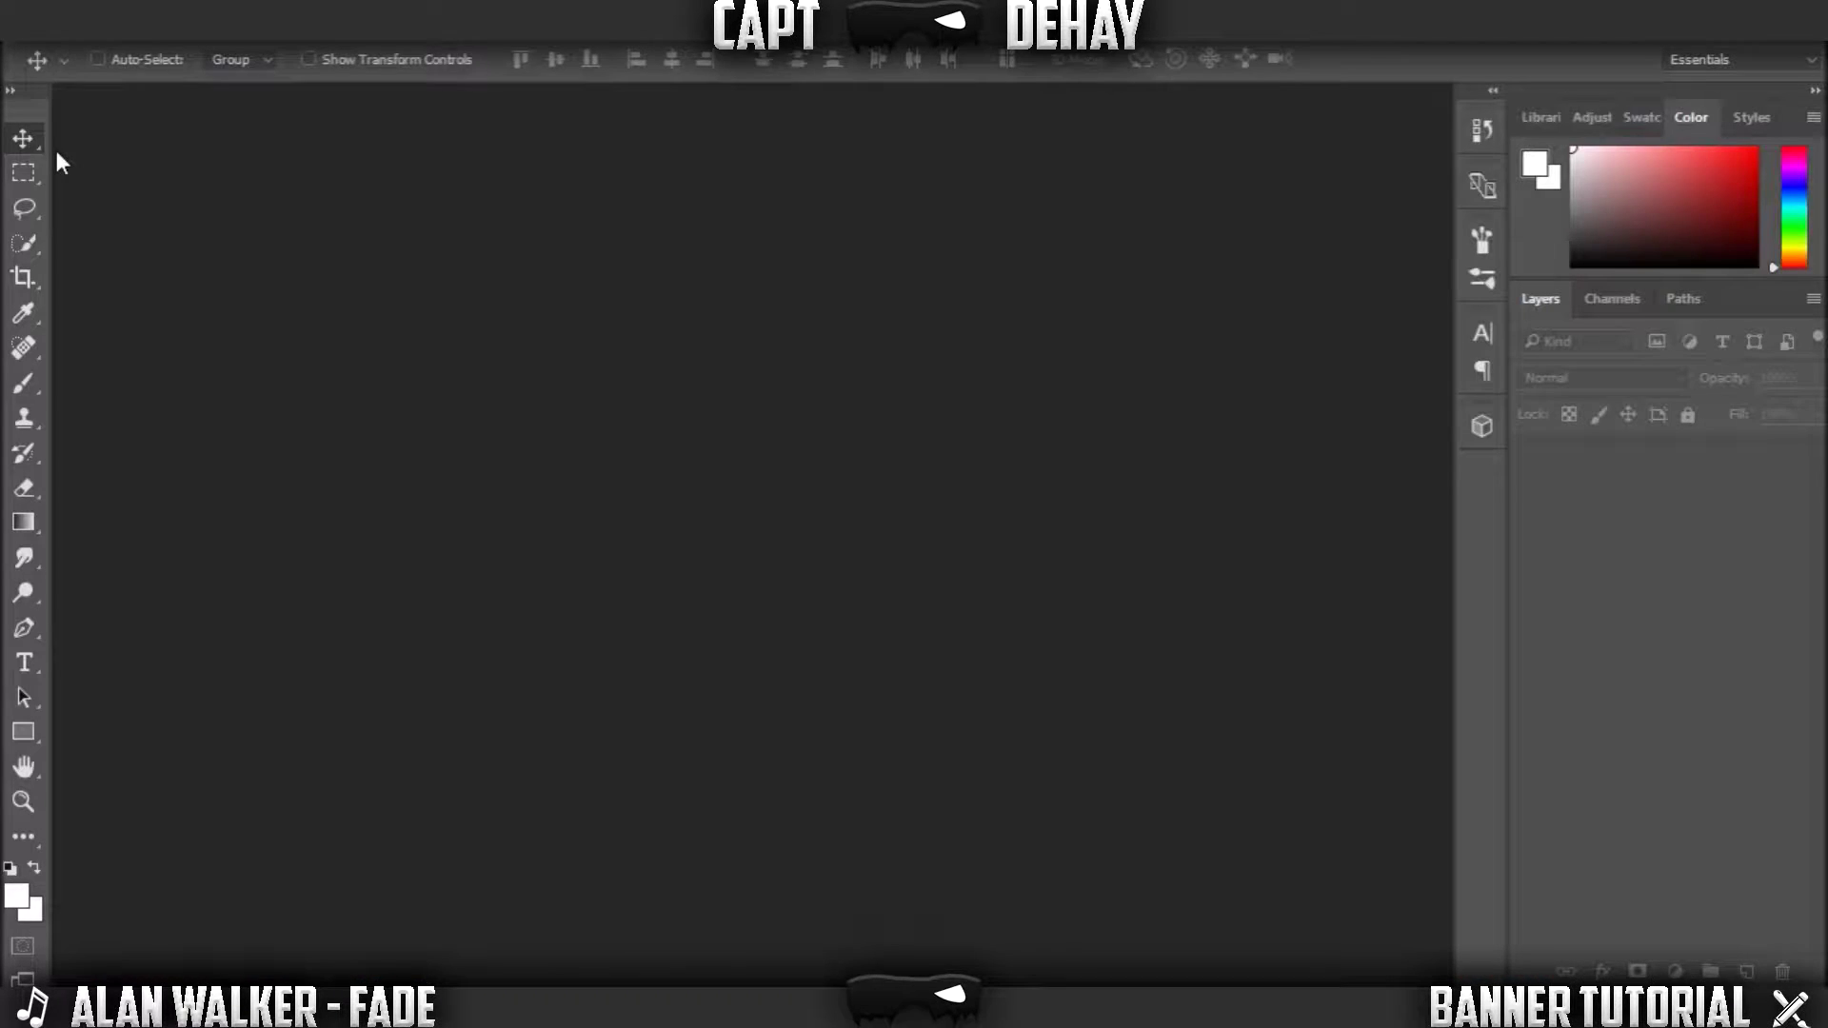
key("m")
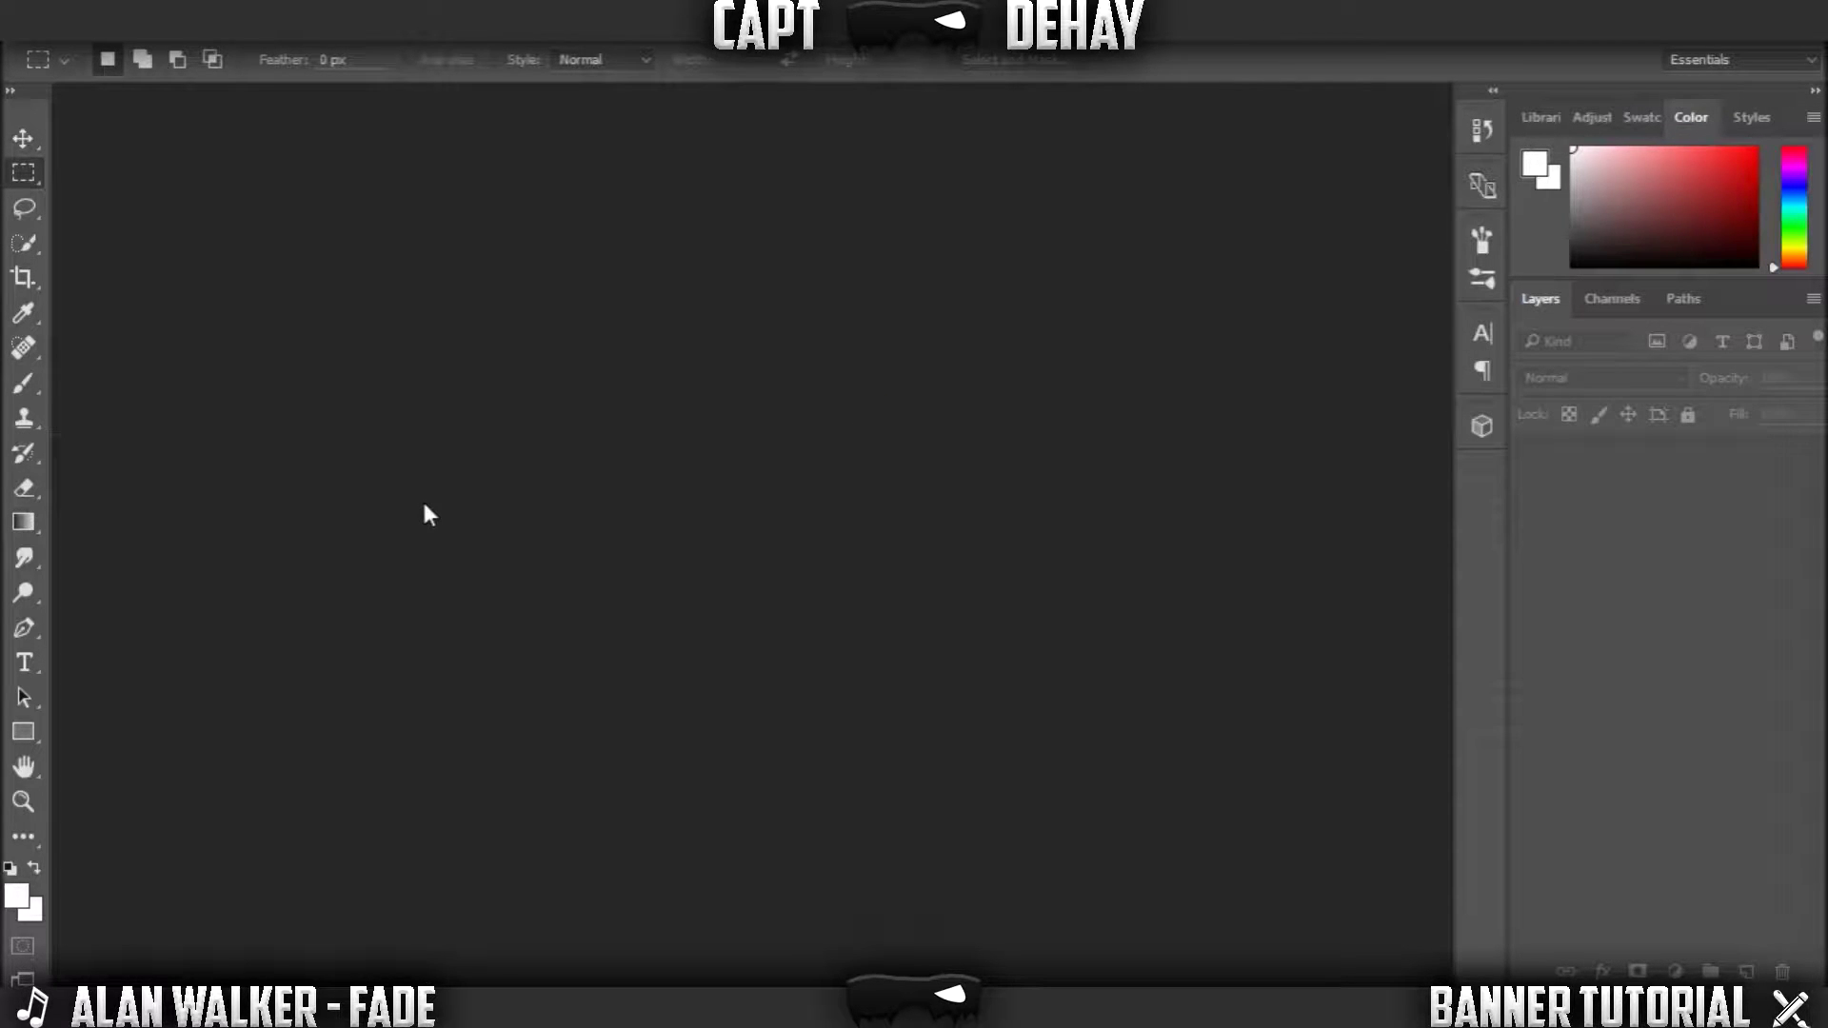
left_click(68, 27)
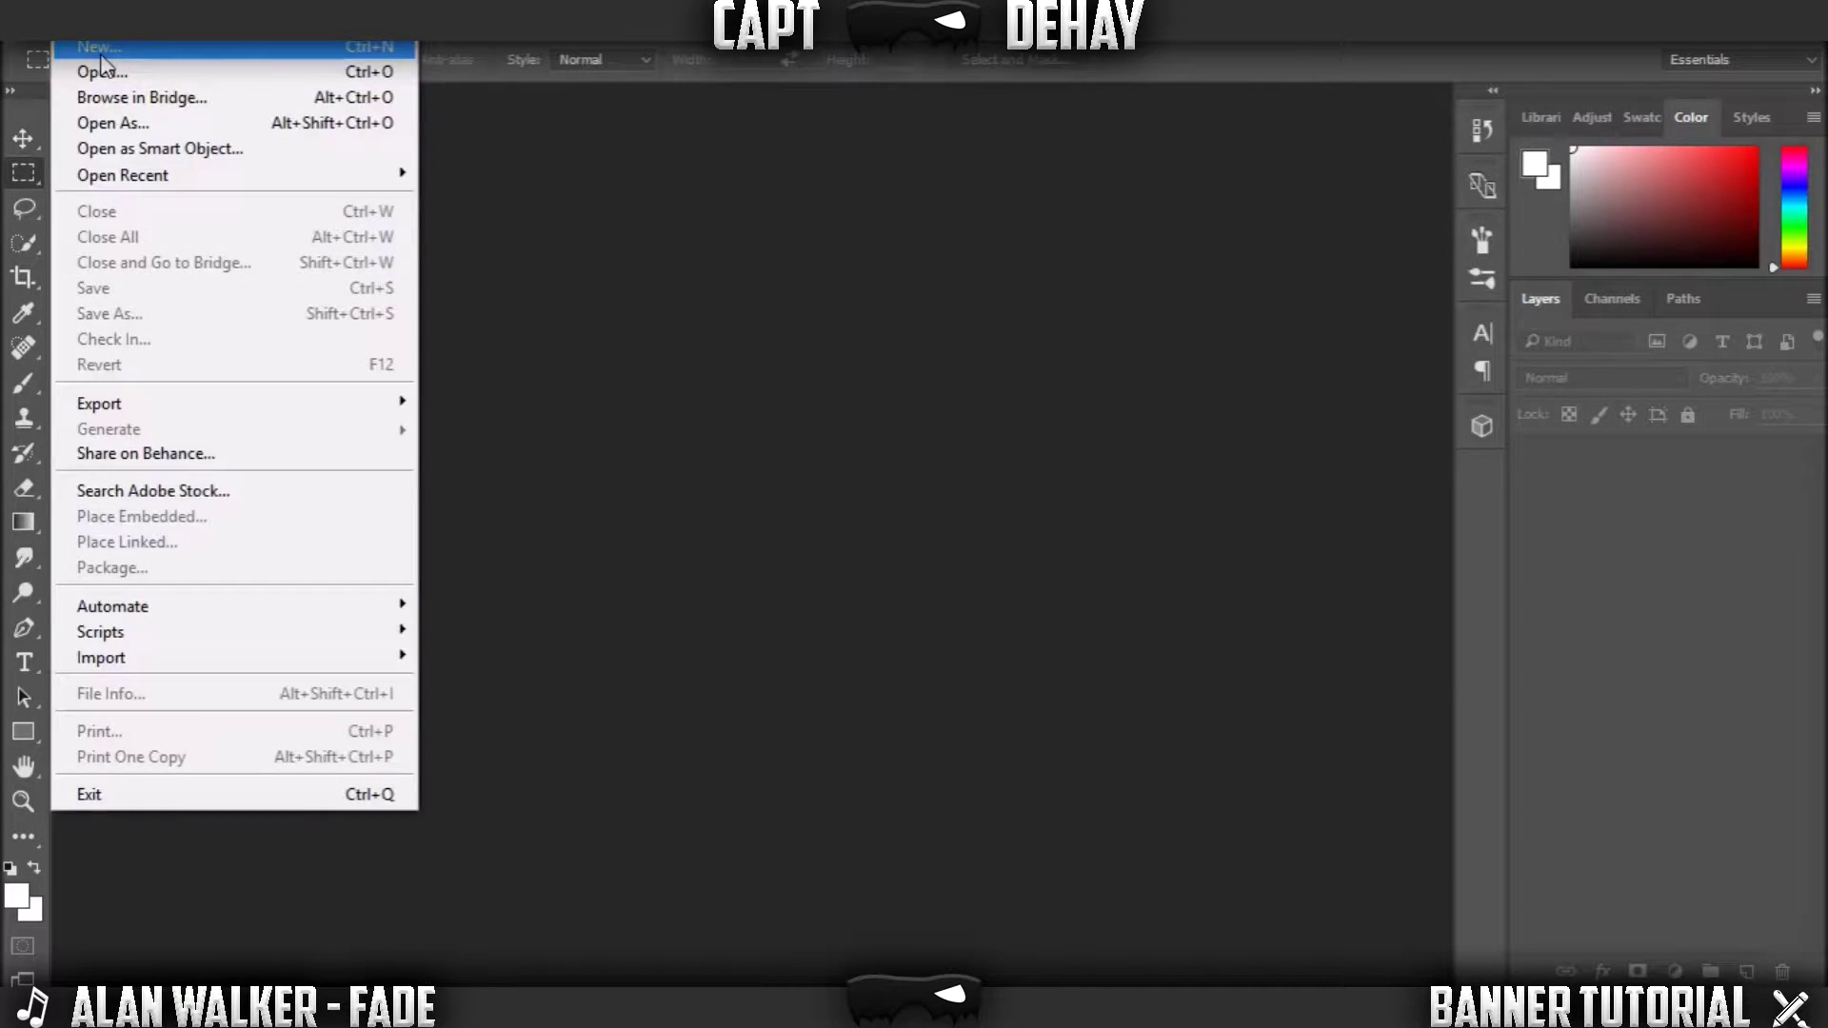
left_click(101, 56)
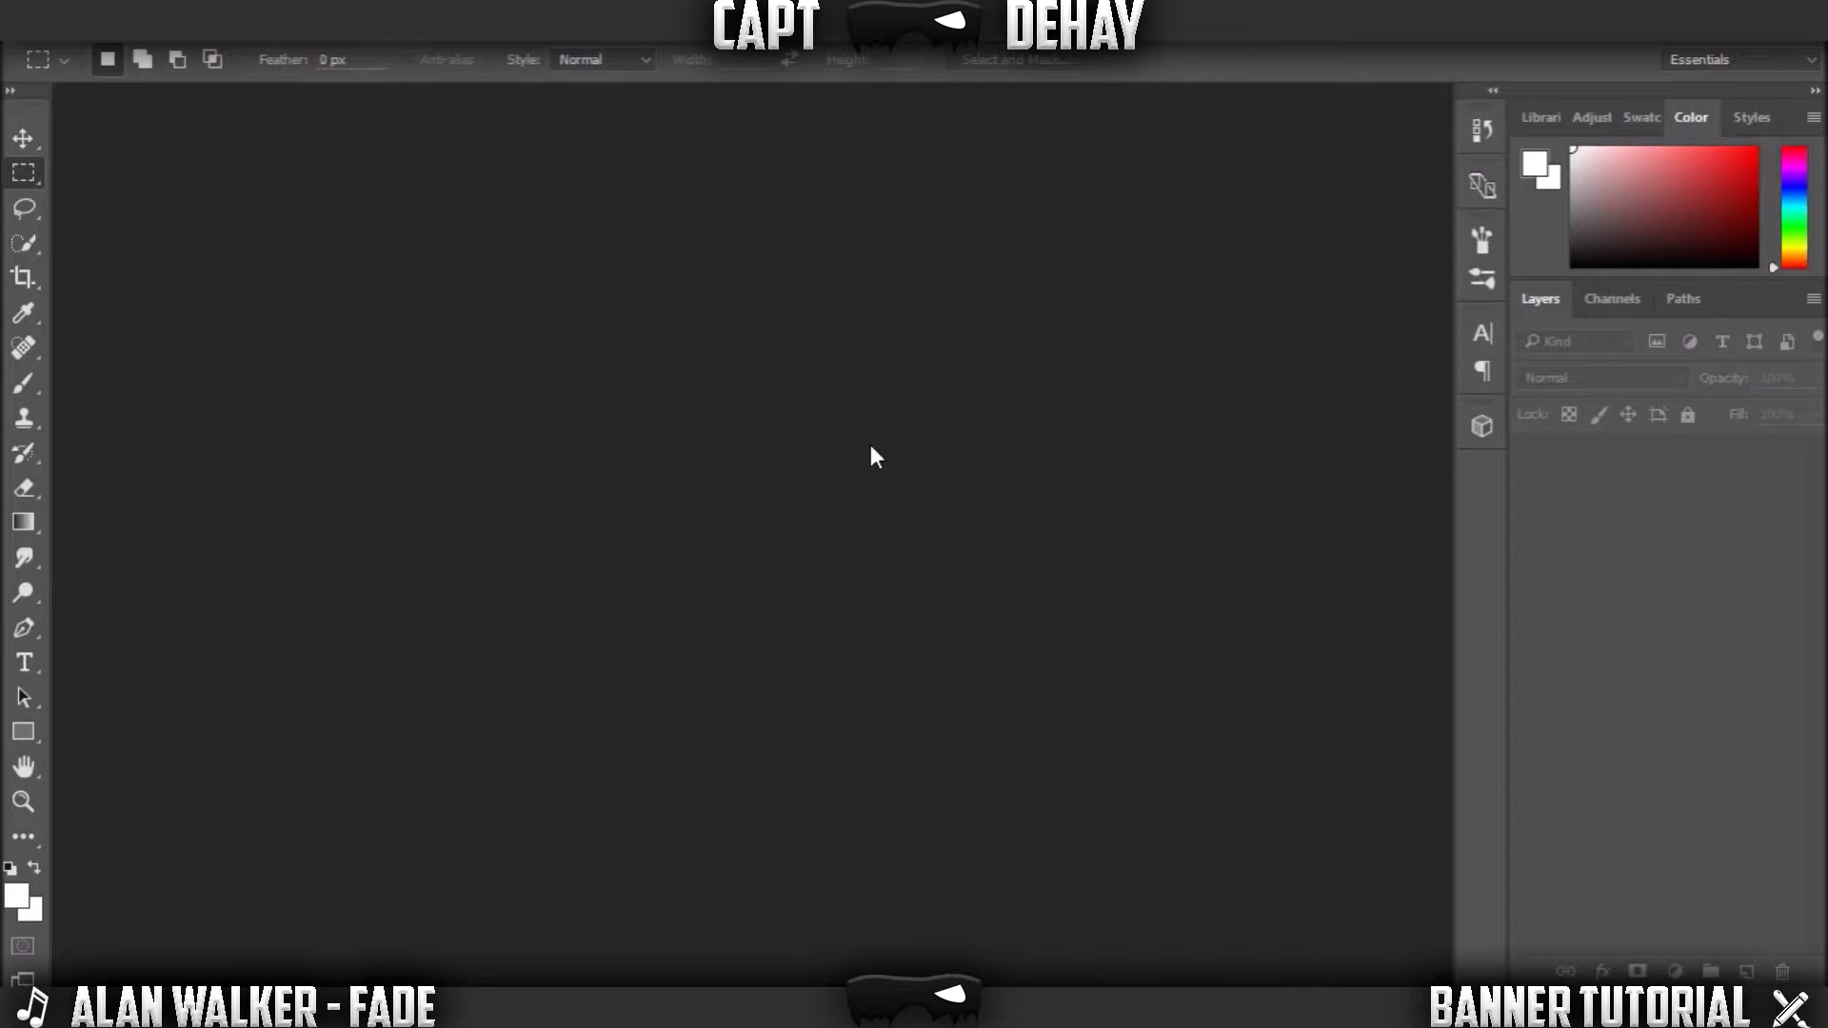
double_click(748, 409)
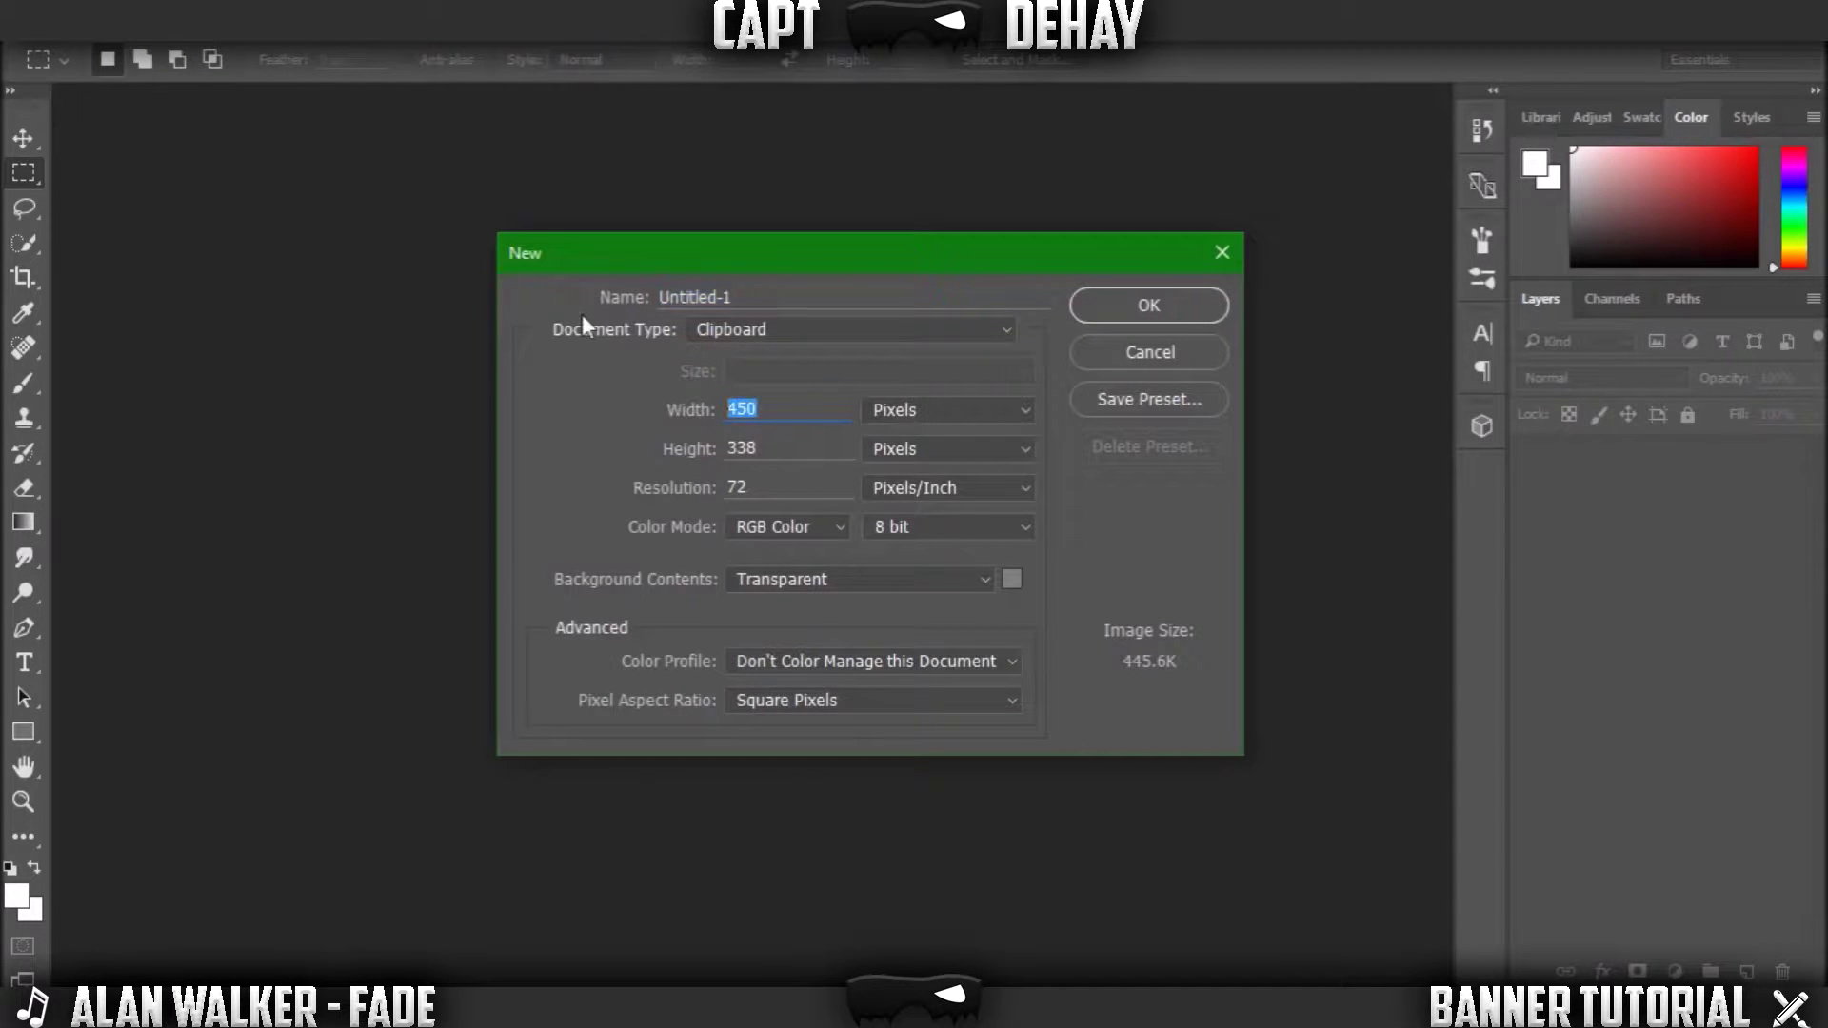
type("2560")
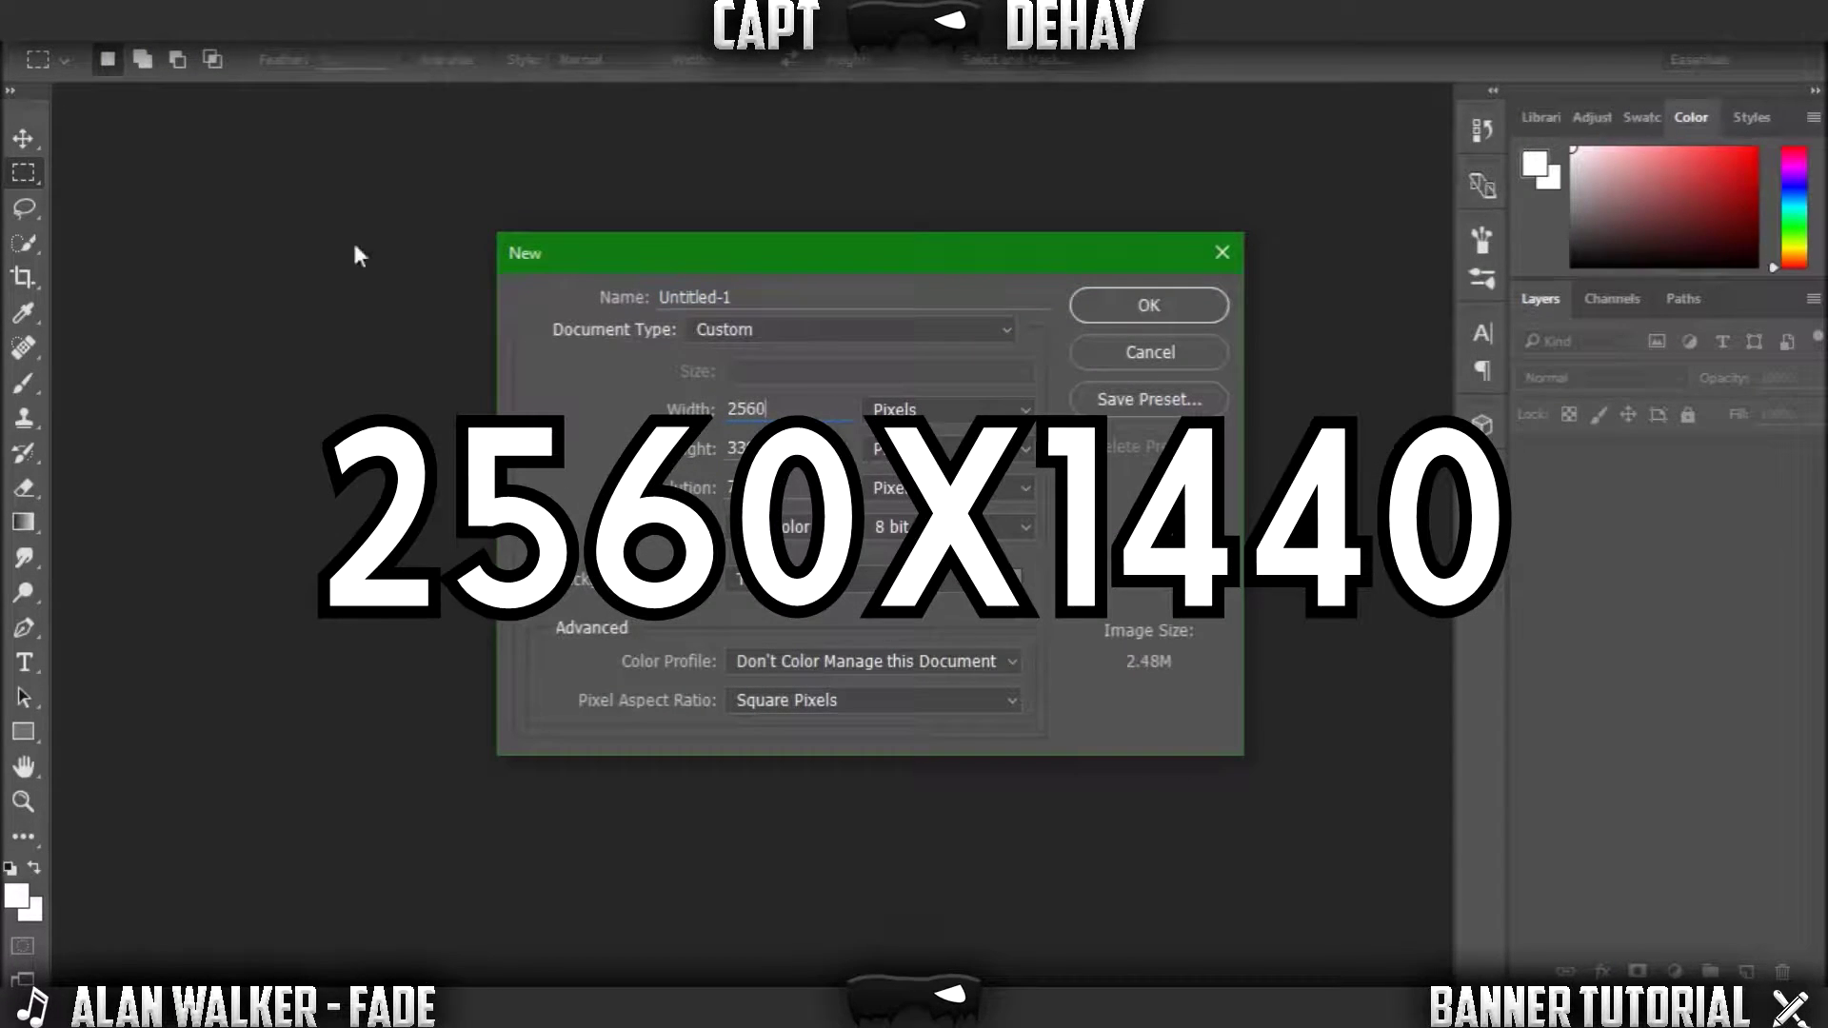
key("Tab")
type("1440")
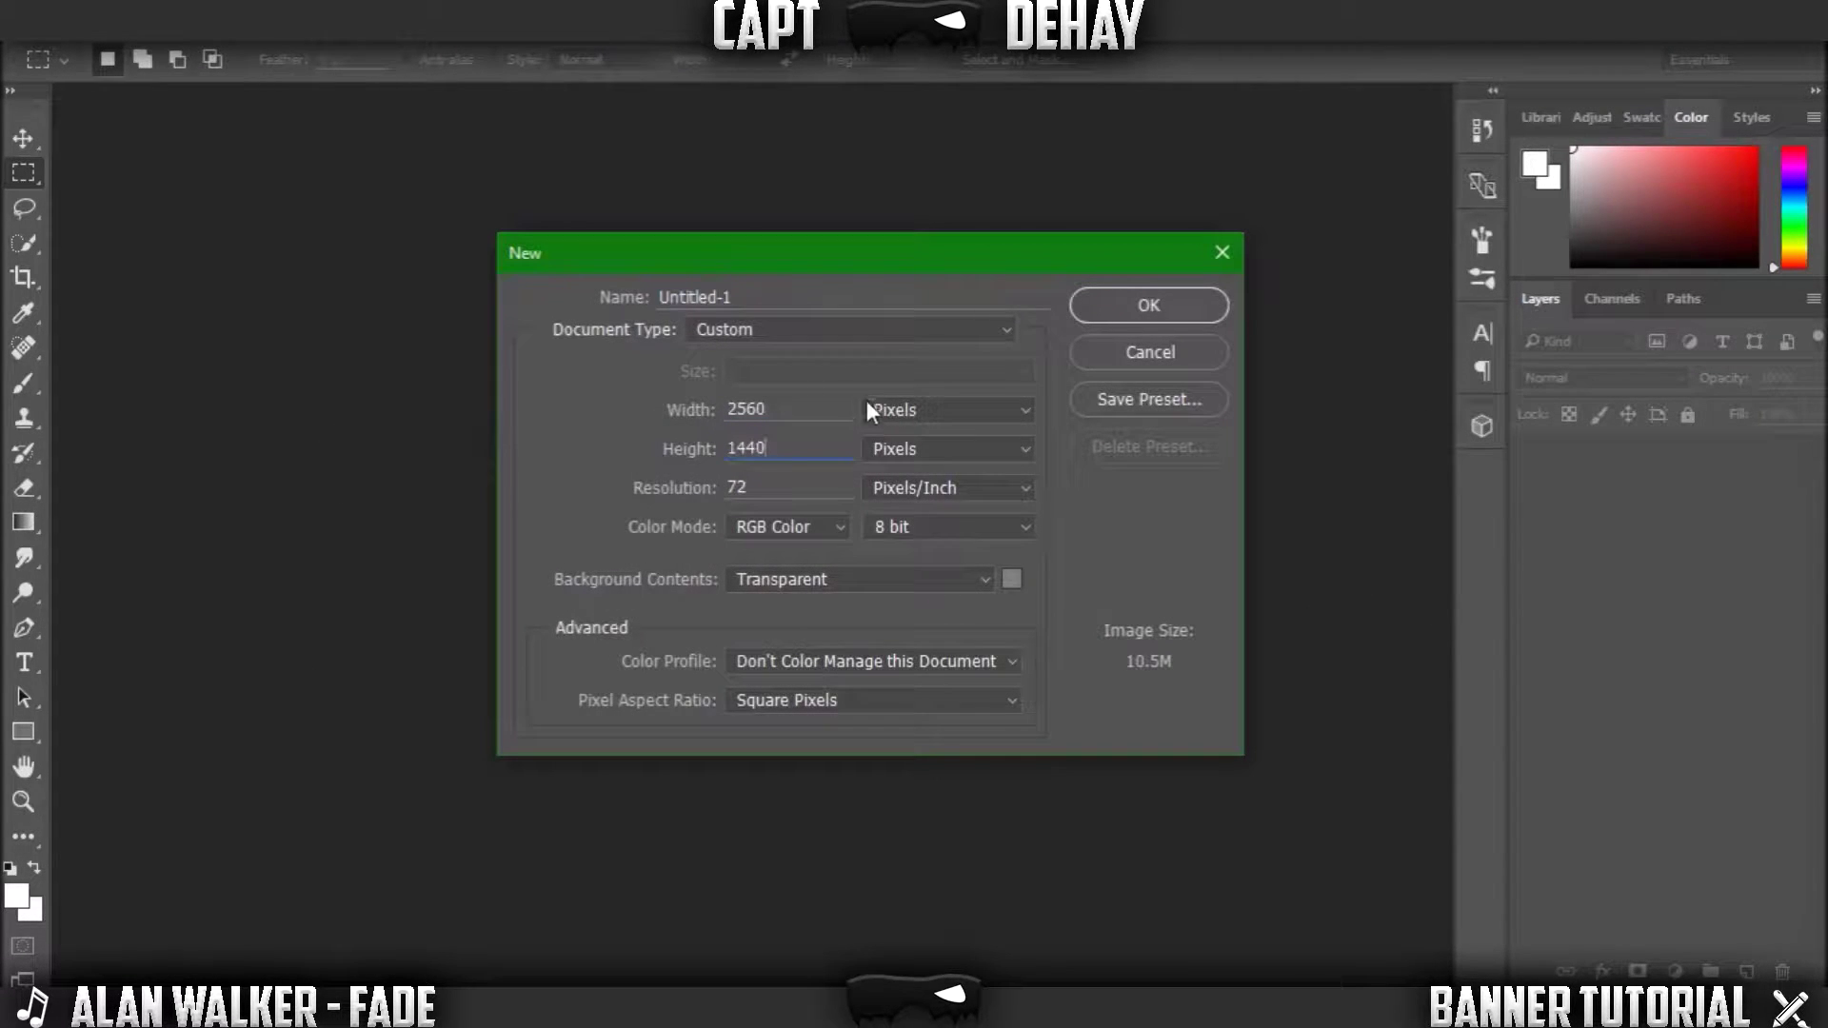
left_click(1152, 306)
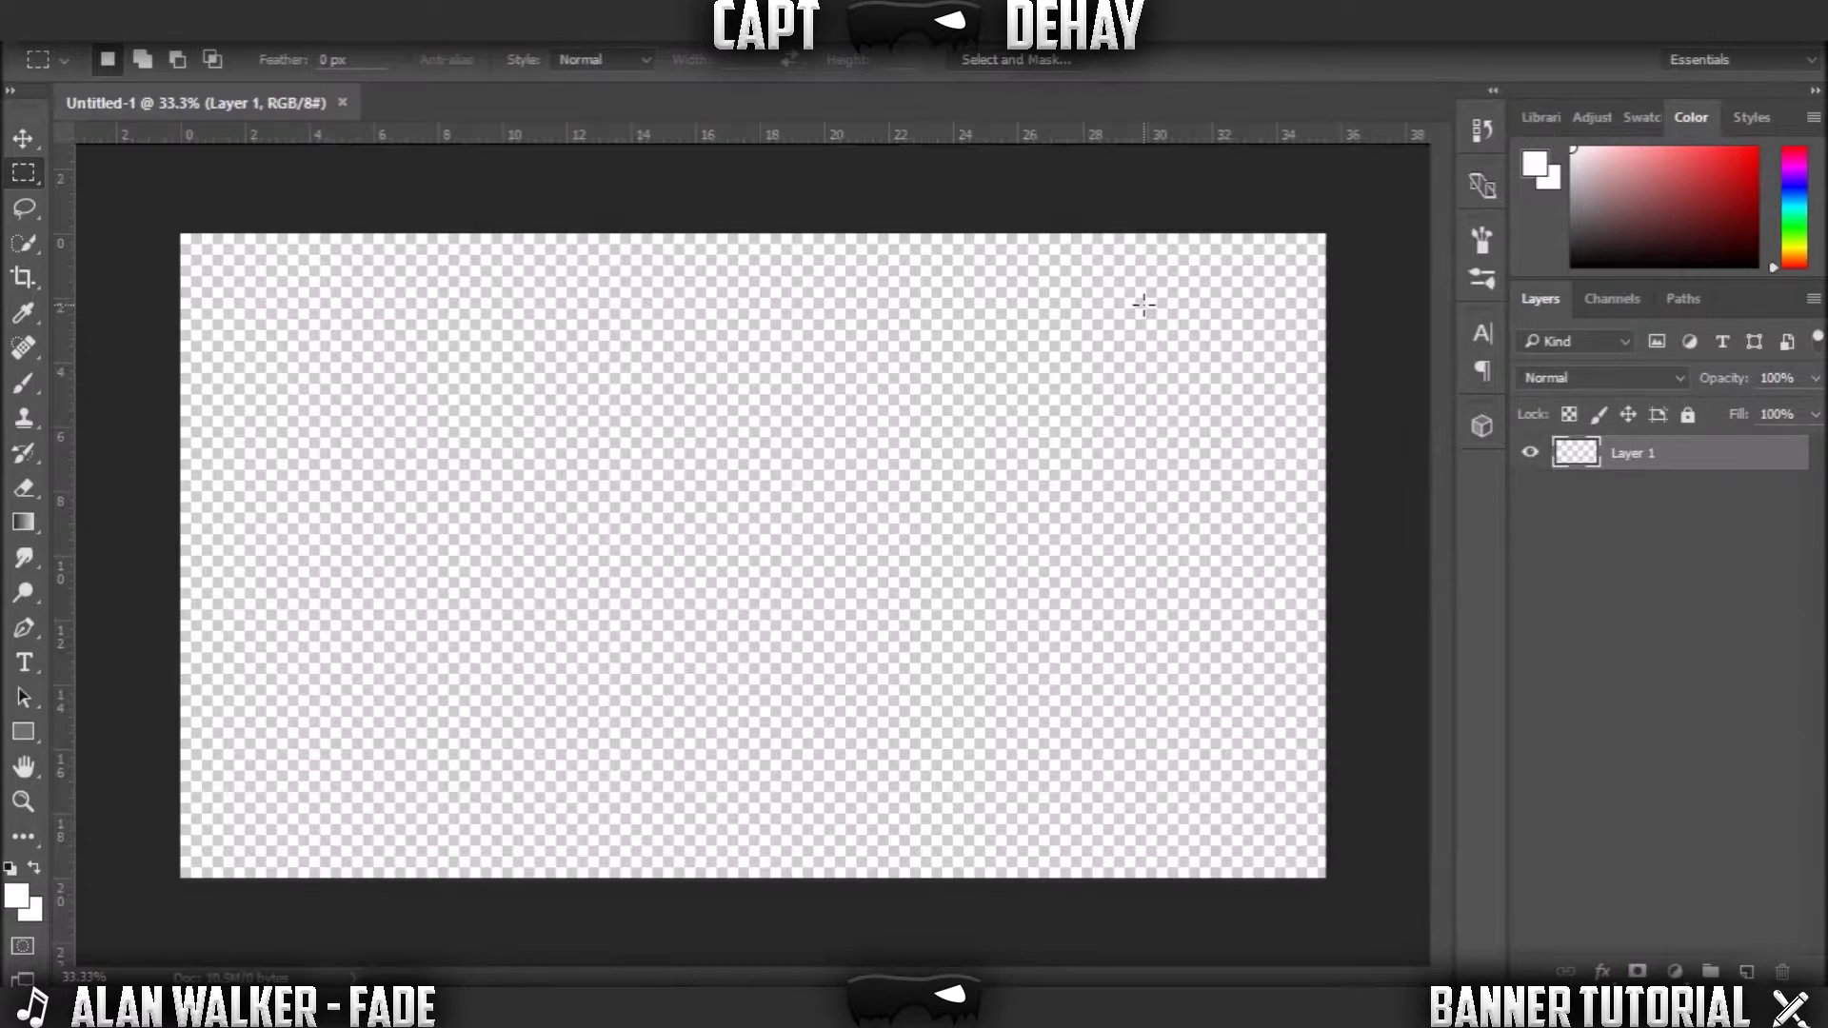
key("v")
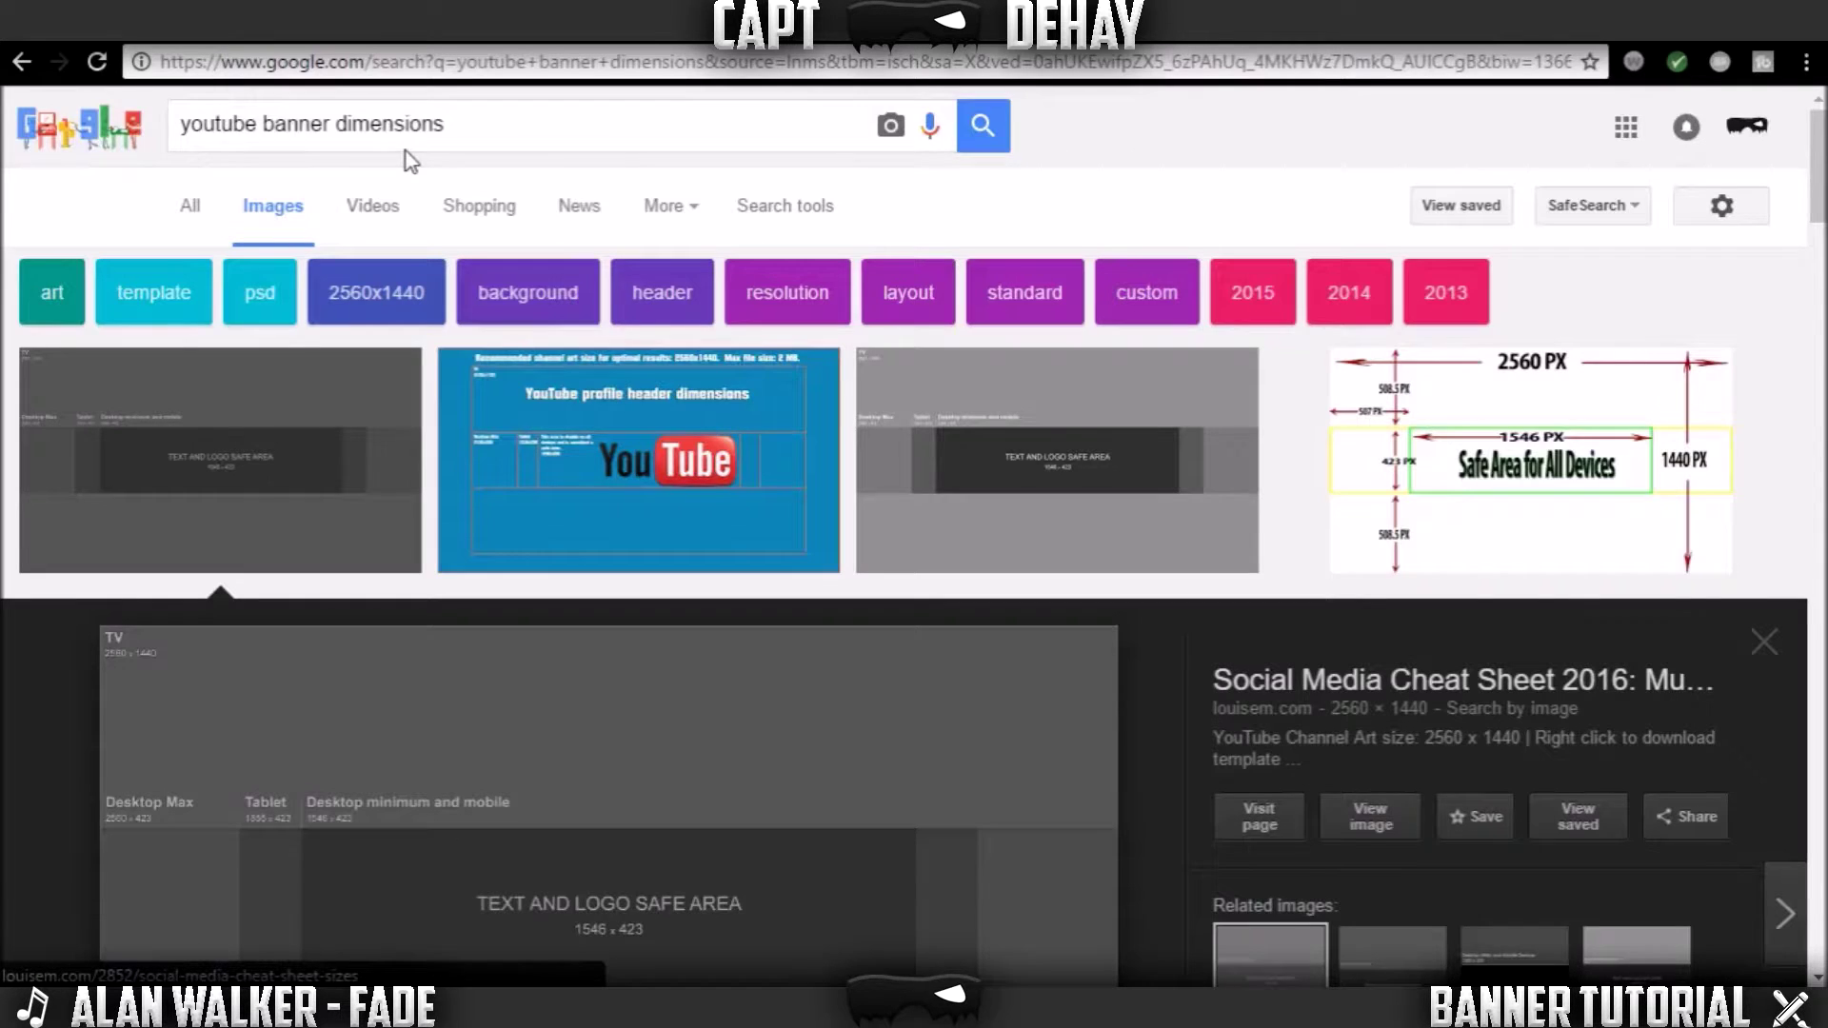
scroll(406, 151, "down", 1)
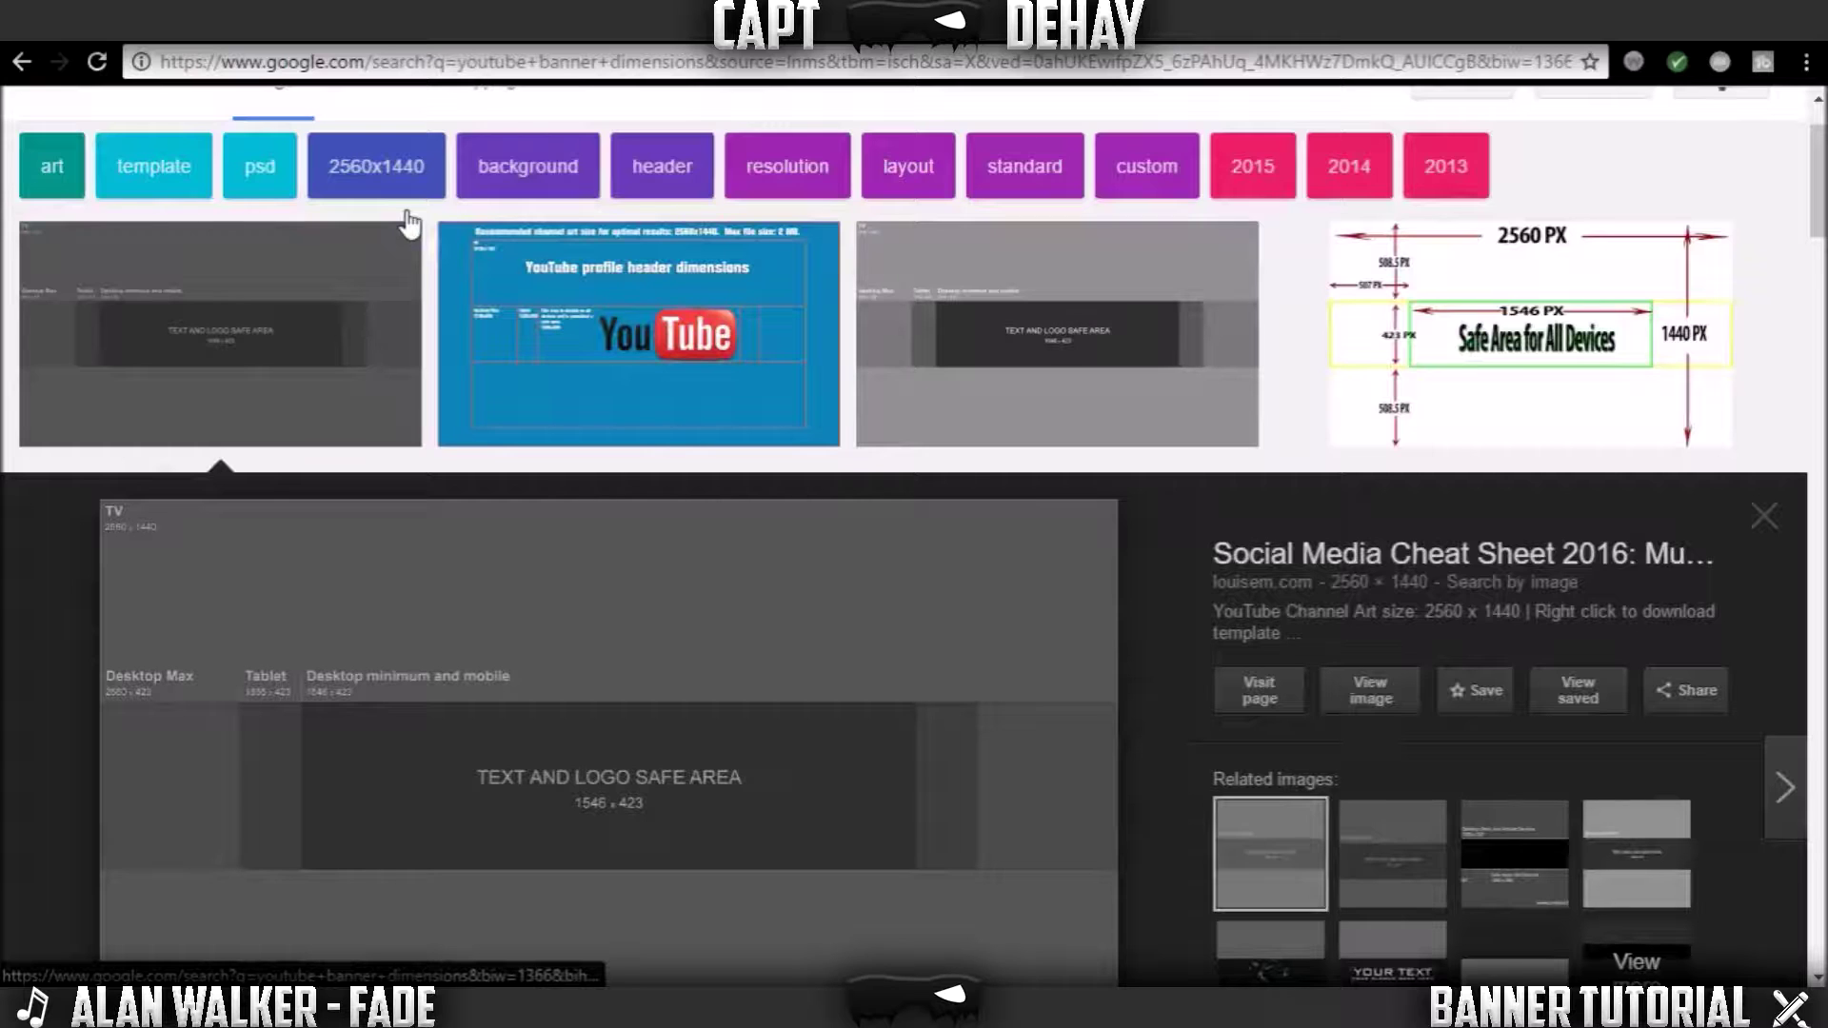
- Scroll the Google Images results to view the 2560 × 1440 banner safe-area template
scroll(409, 224, "down", 1)
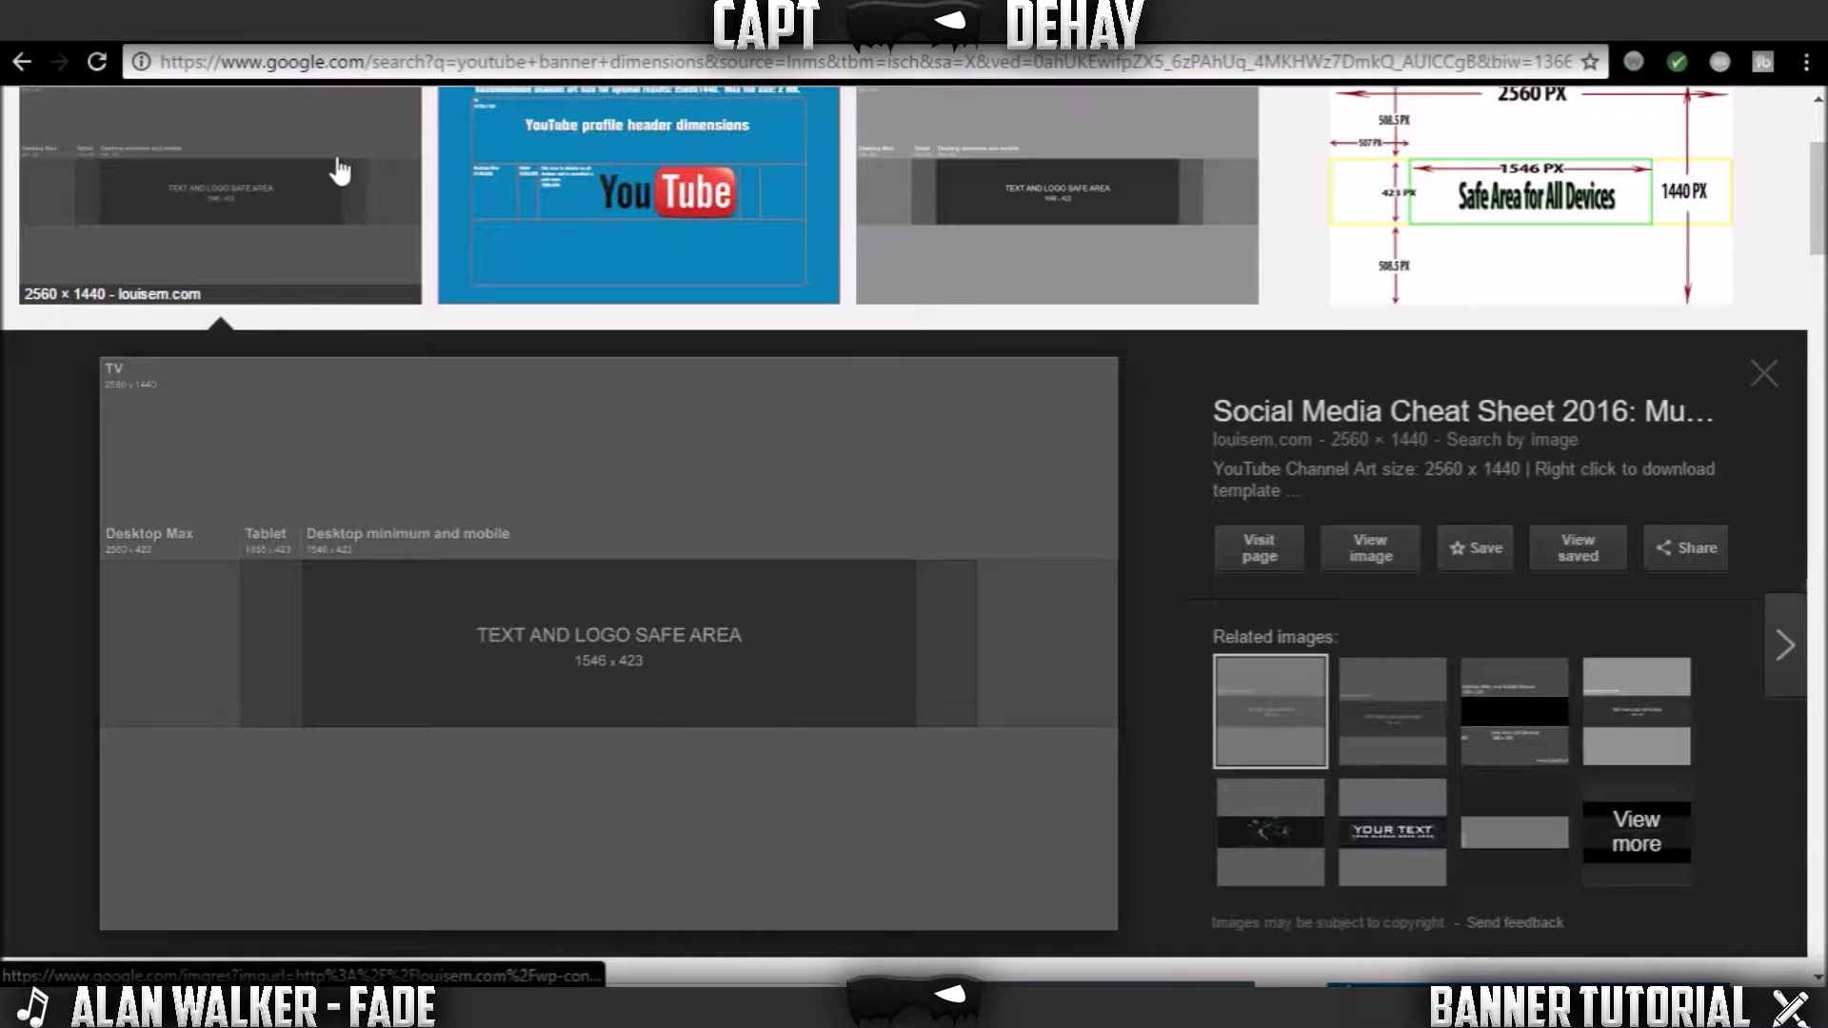
scroll(490, 571, "down", 1)
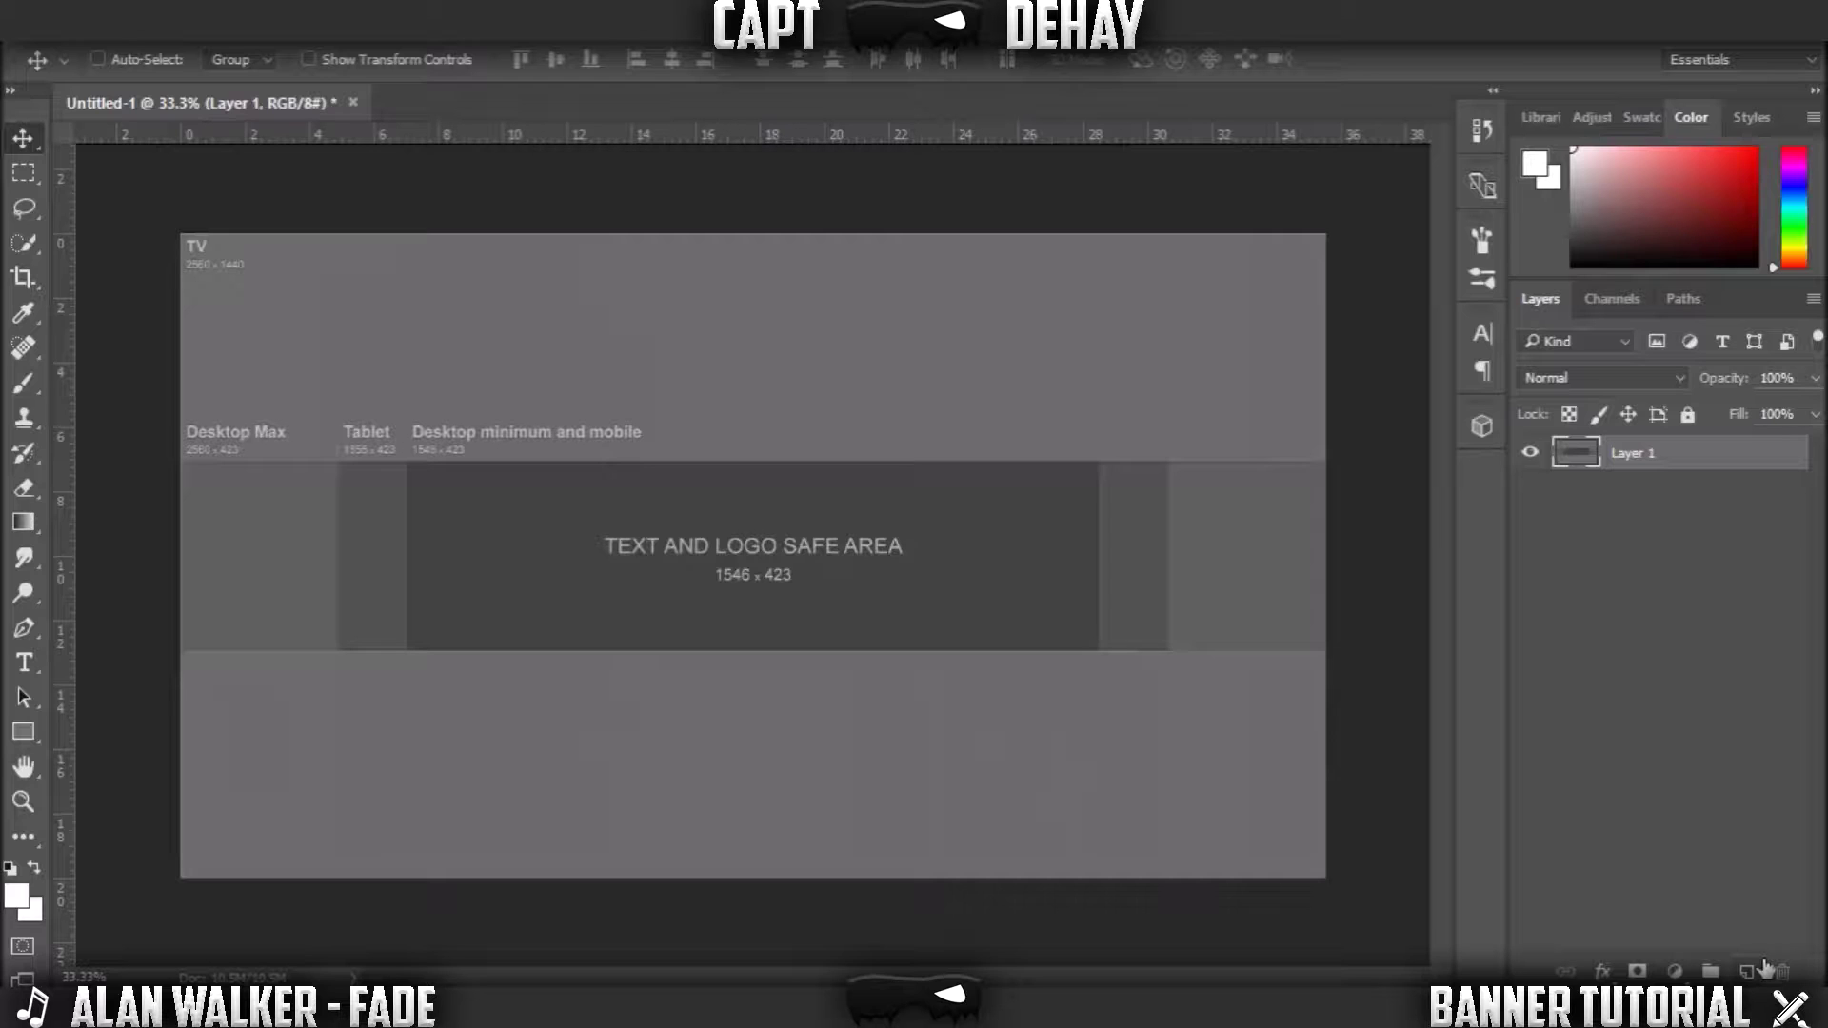
- On a new layer, fill the area above the safe-area band with black
left_click(1750, 970)
key("d")
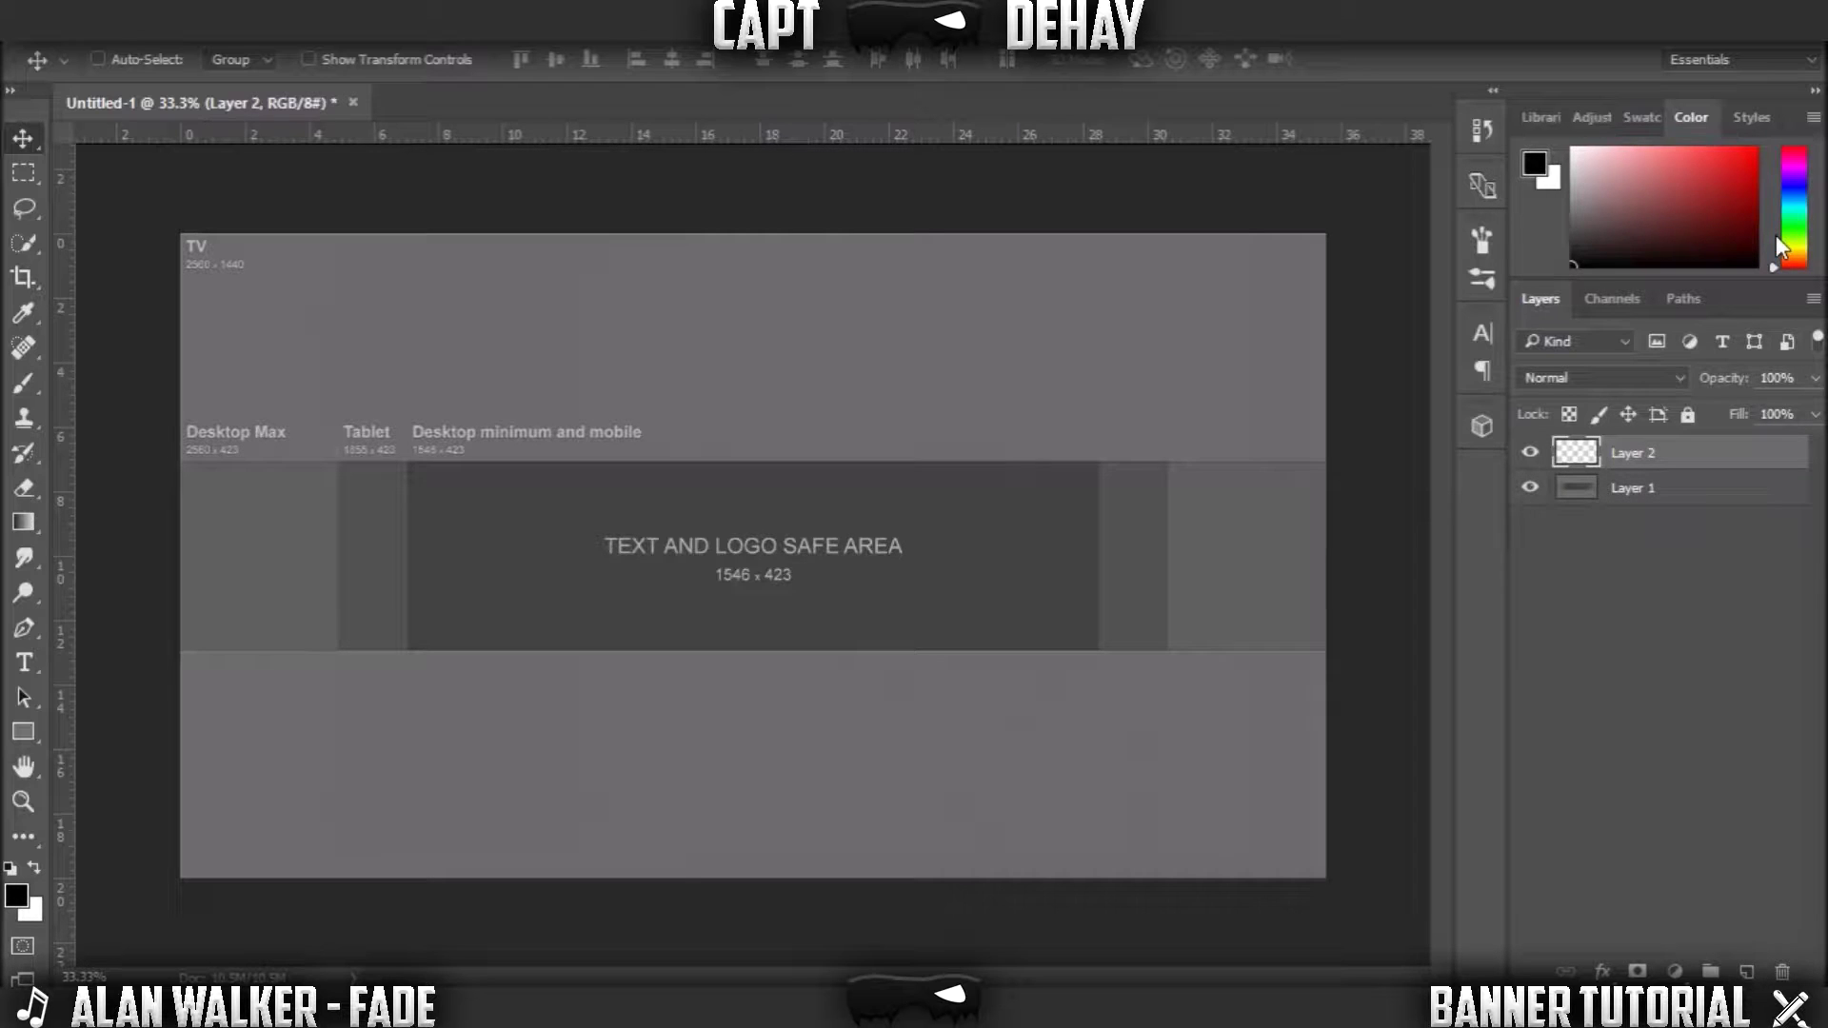
left_click(23, 173)
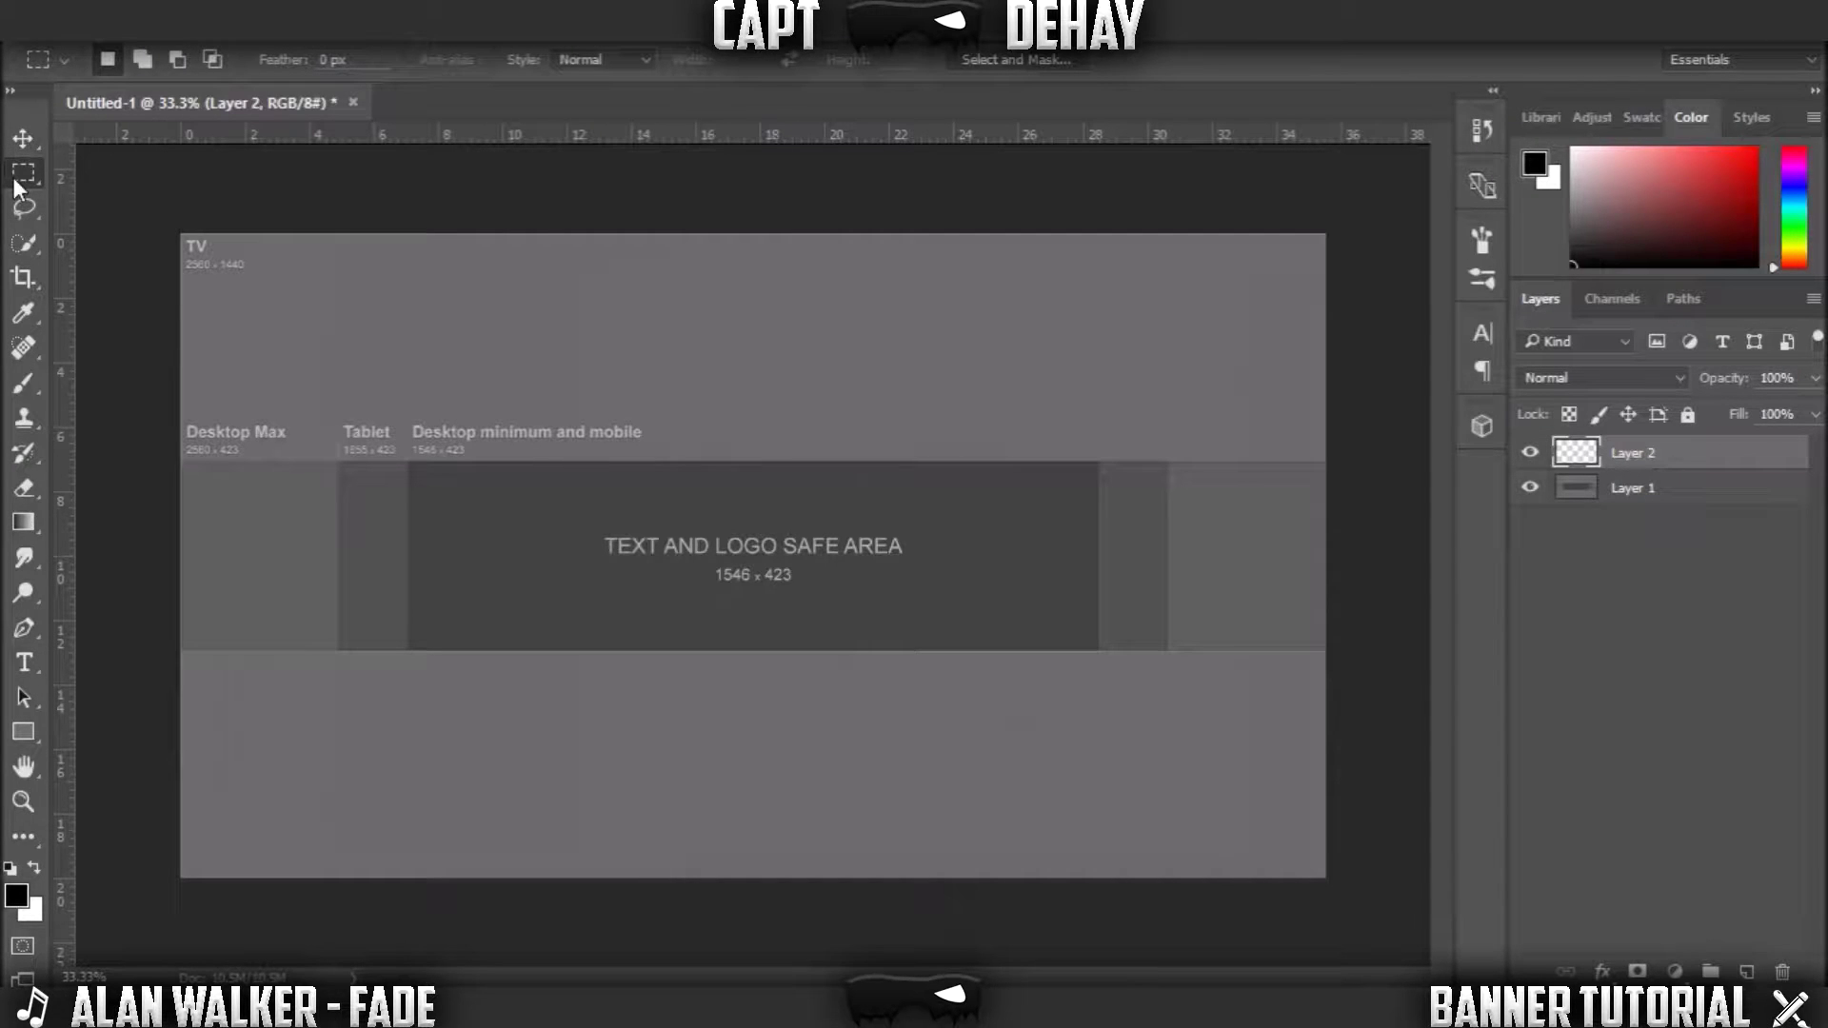
left_click_drag(181, 234, 1422, 459)
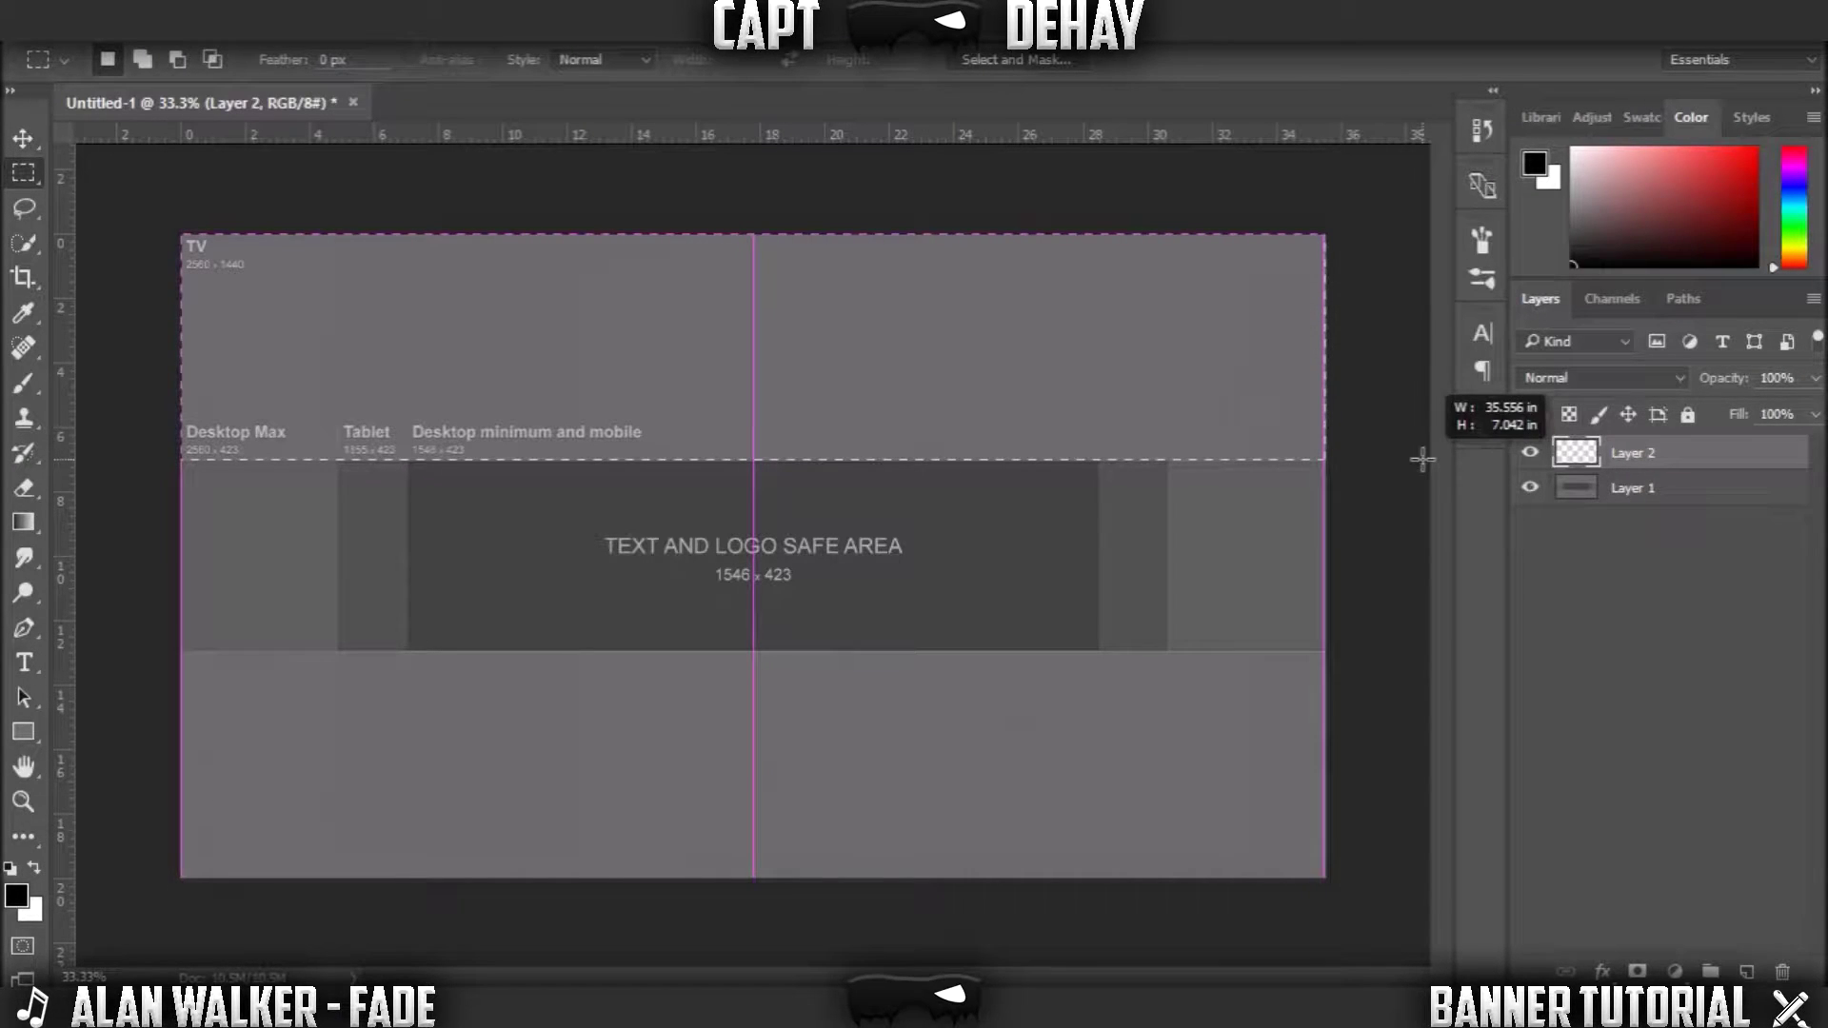
left_click(1216, 443)
scroll(1216, 443, "up", 2)
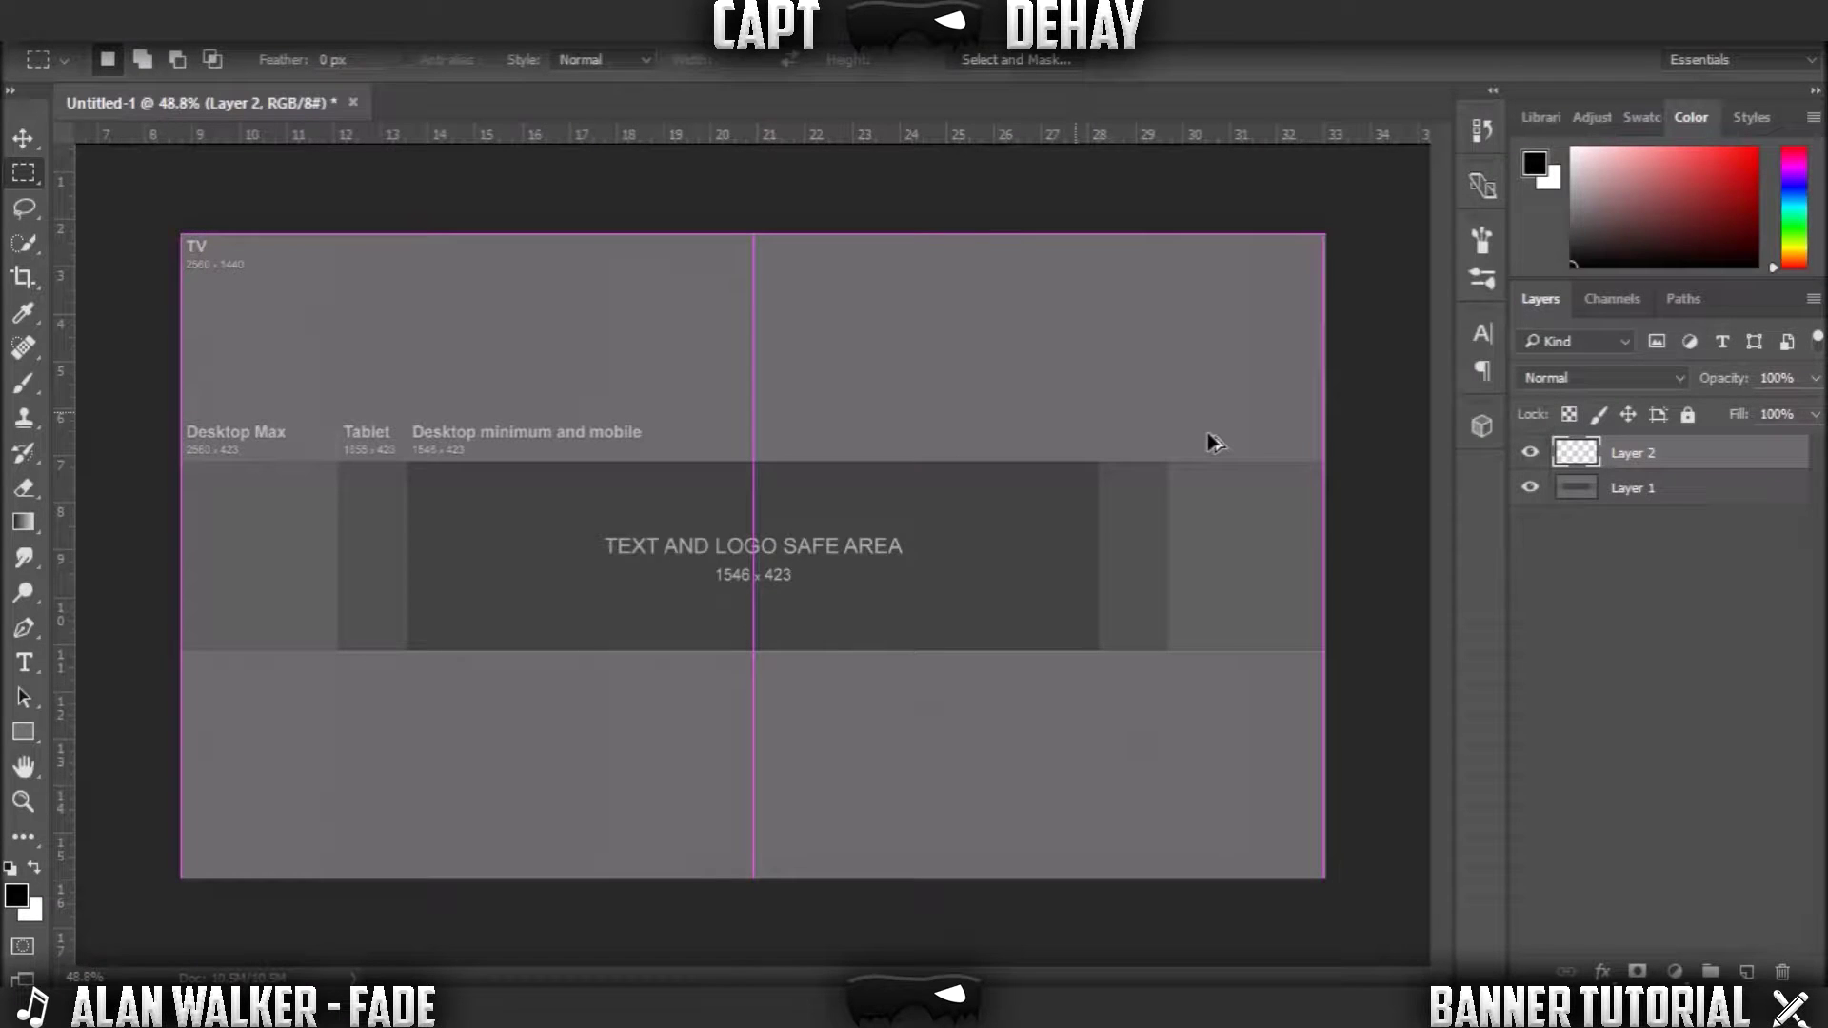
scroll(959, 412, "up", 2)
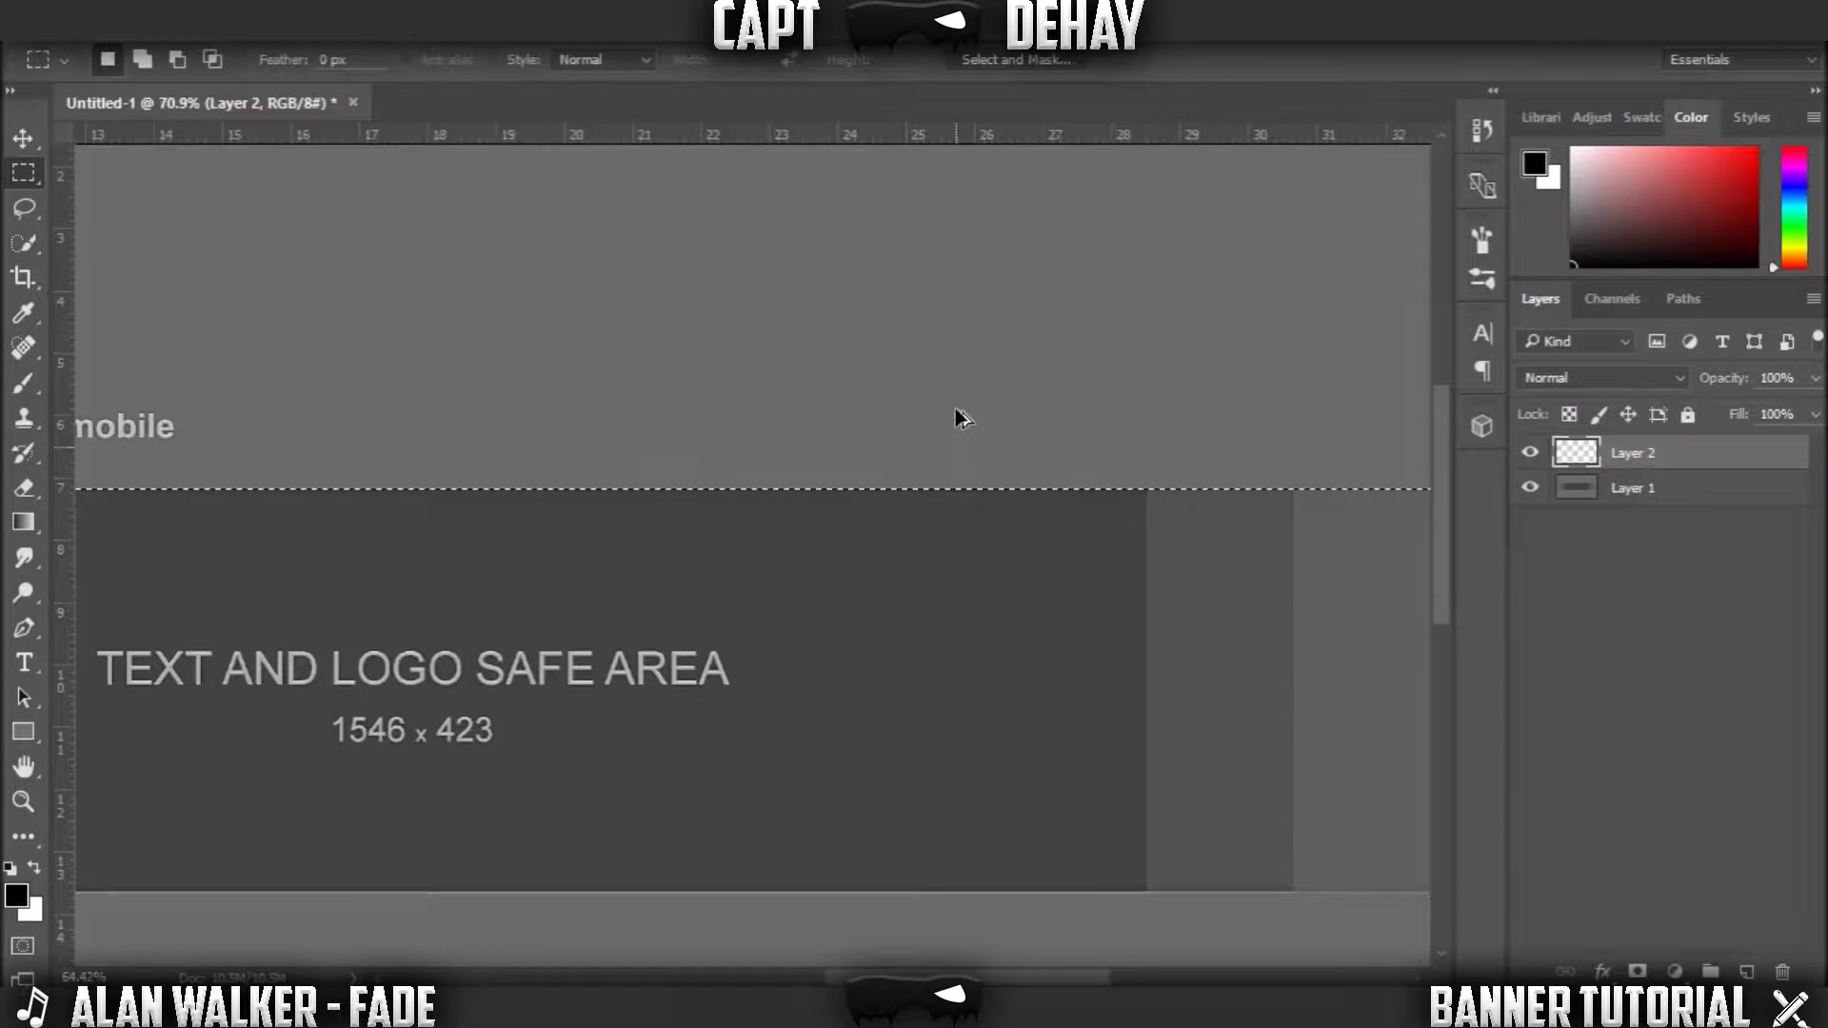
scroll(959, 417, "down", 2)
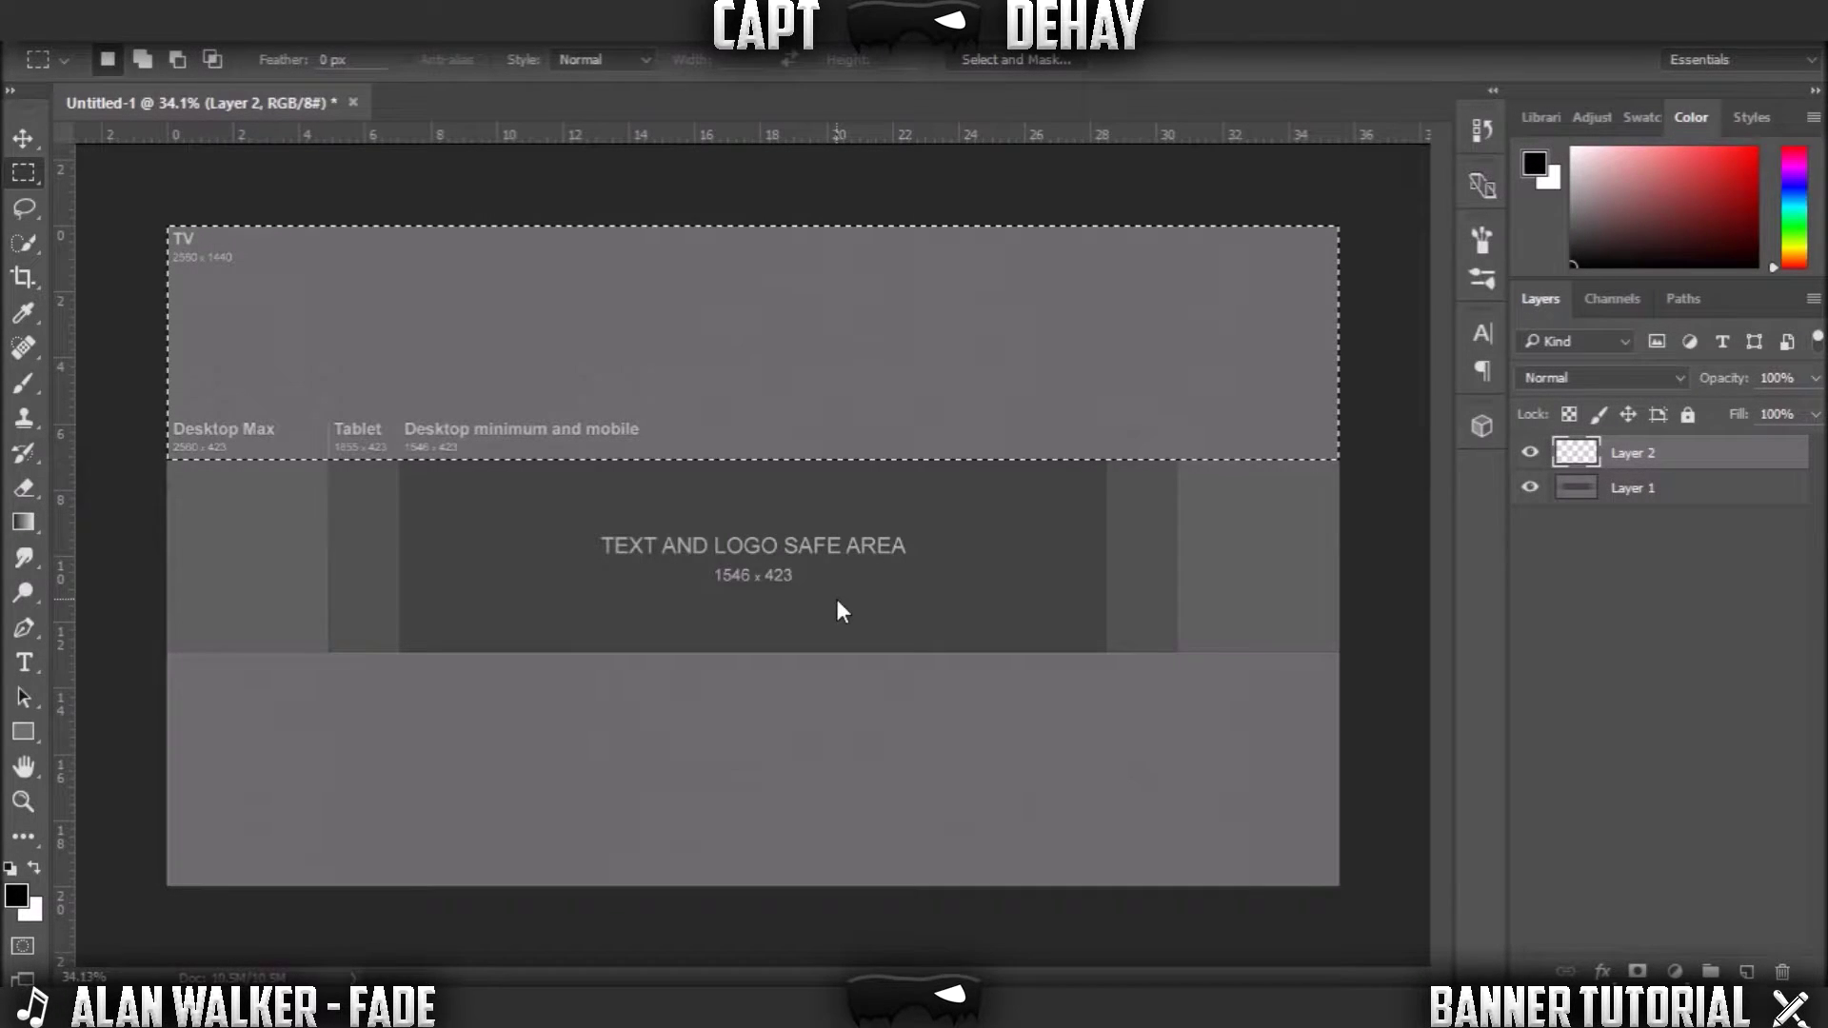
key("alt+BackSpace")
key("ctrl+d")
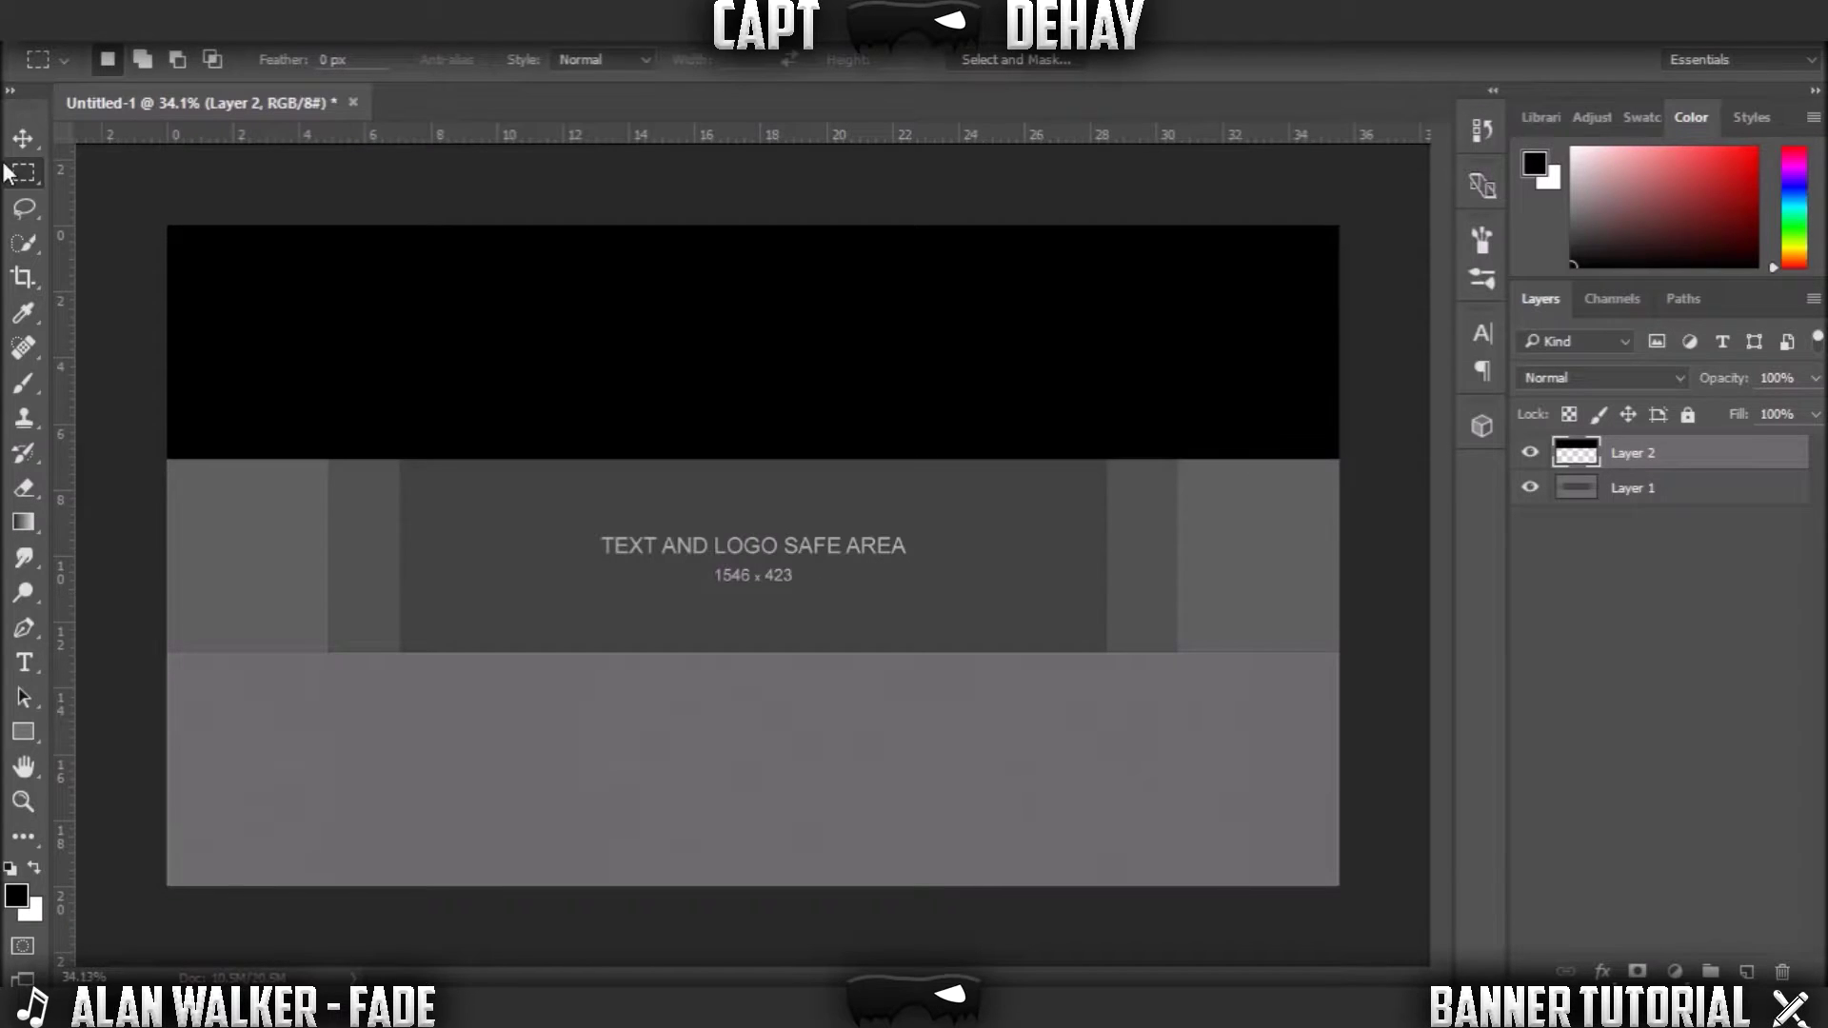
- Duplicate the black top bar and move the copy to the banner's bottom
left_click(23, 139)
left_click_drag(381, 511, 381, 510)
left_click_drag(566, 315, 641, 738)
- Merge the two black bar layers into one and hide the template layer
left_click(1623, 490, "shift")
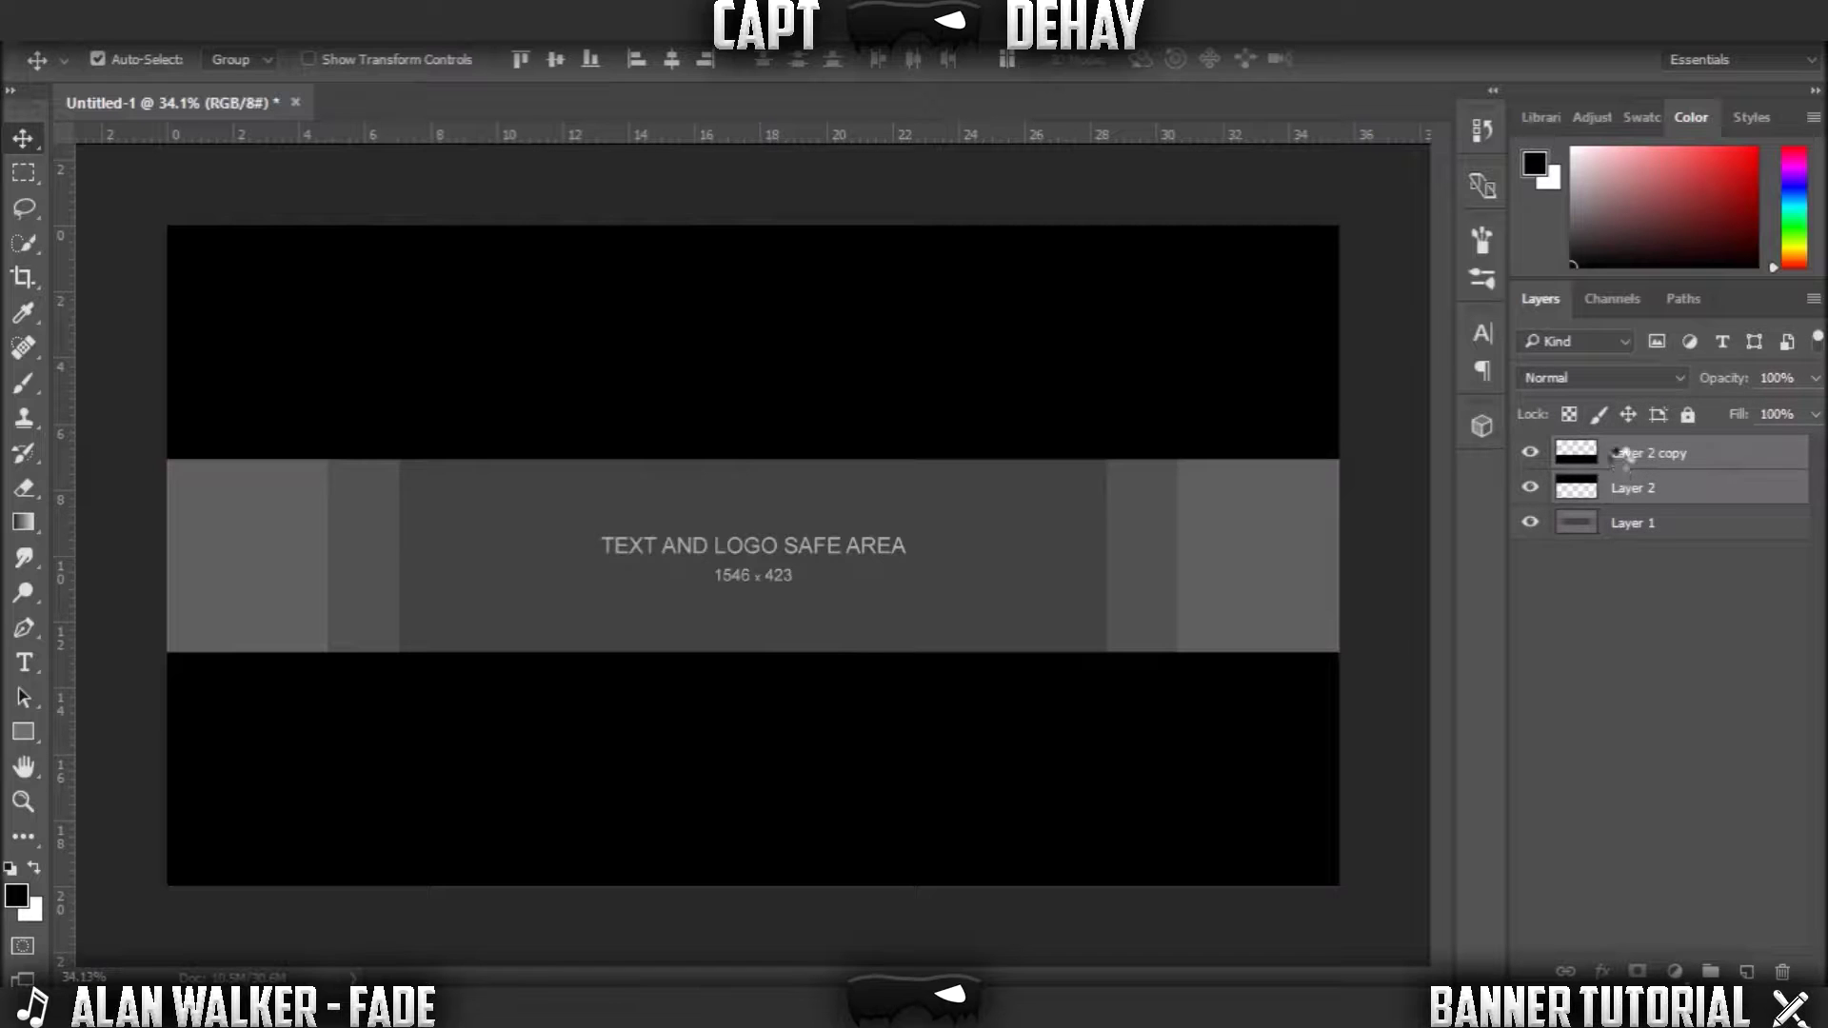
key("ctrl+e")
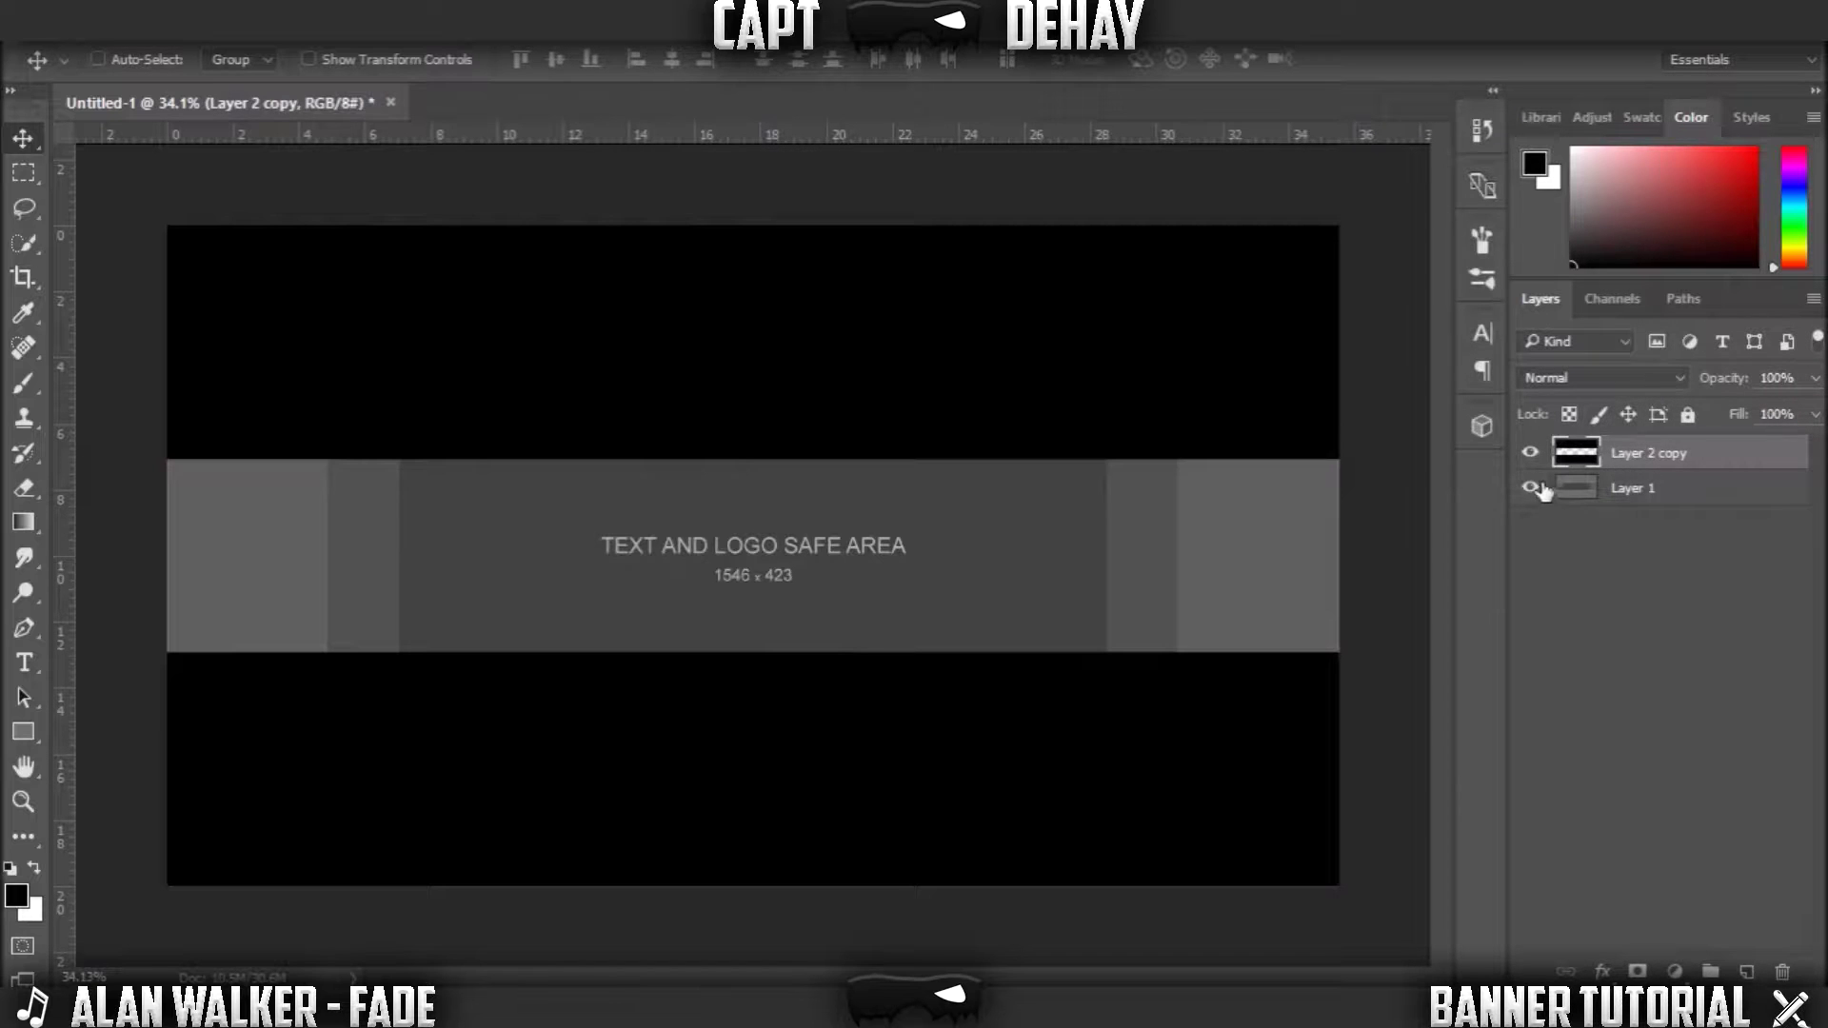
left_click(1636, 489)
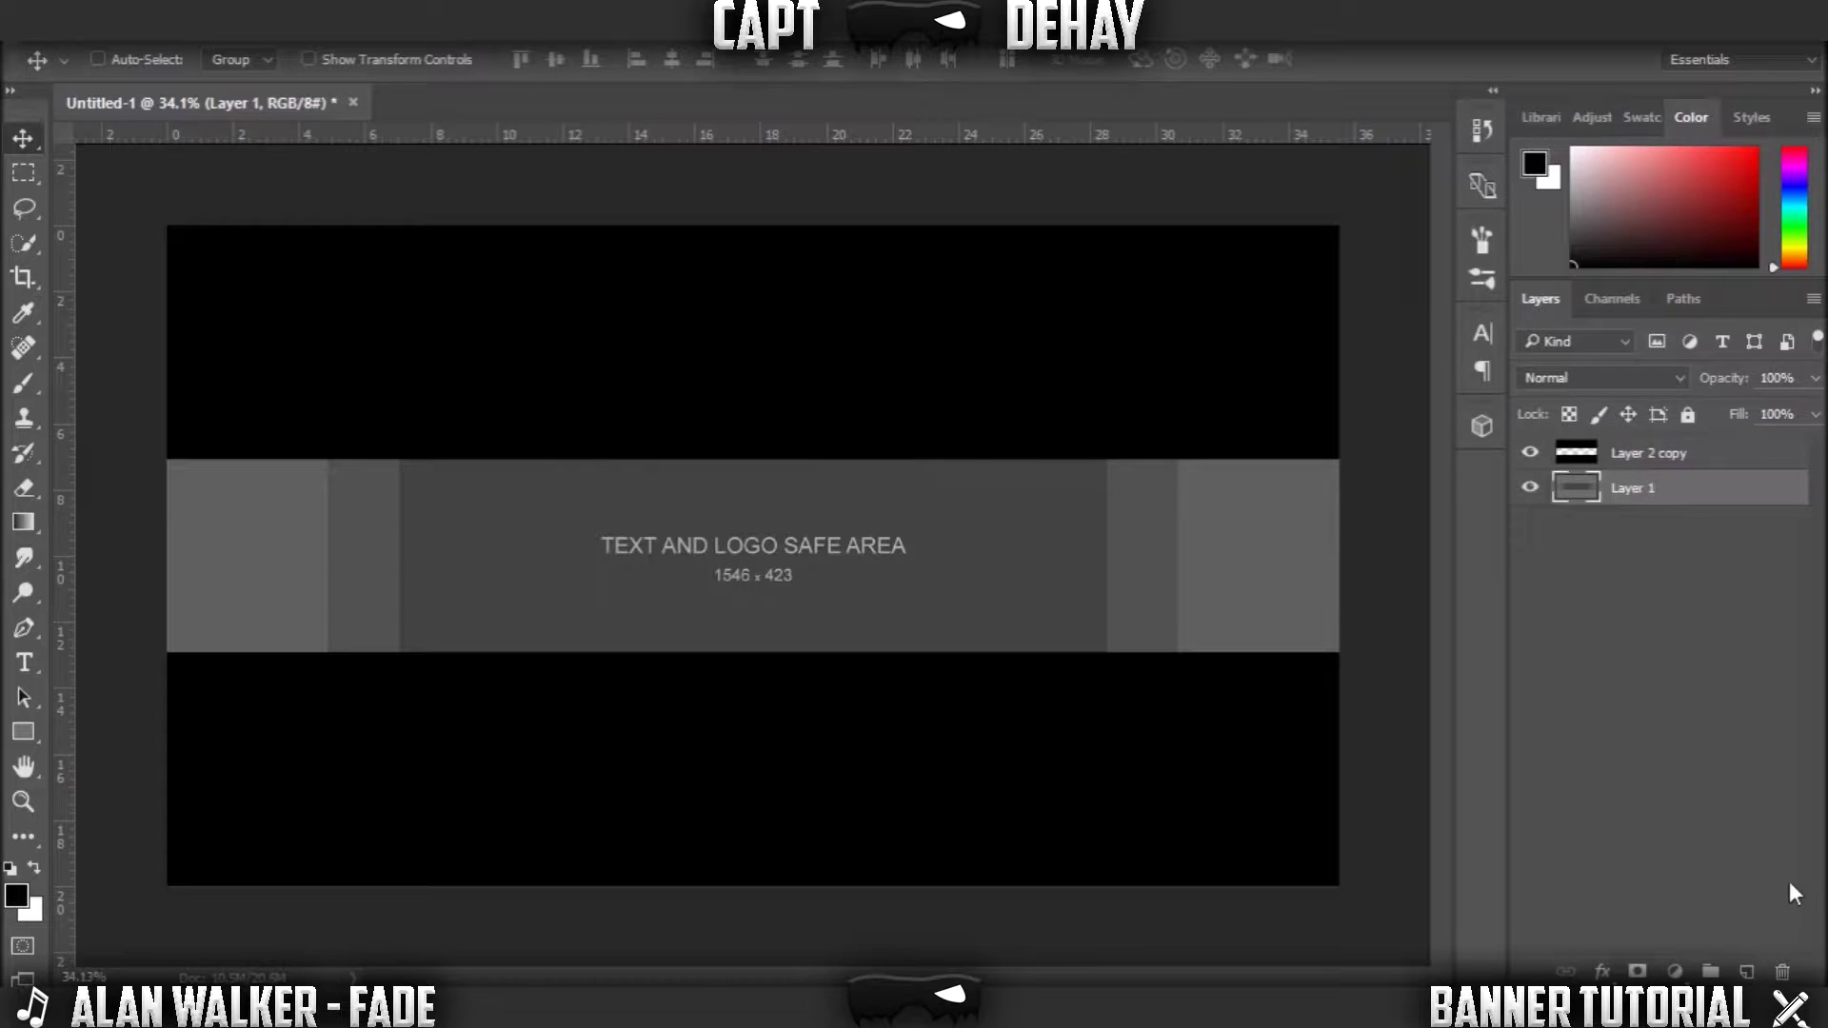
left_click(1530, 488)
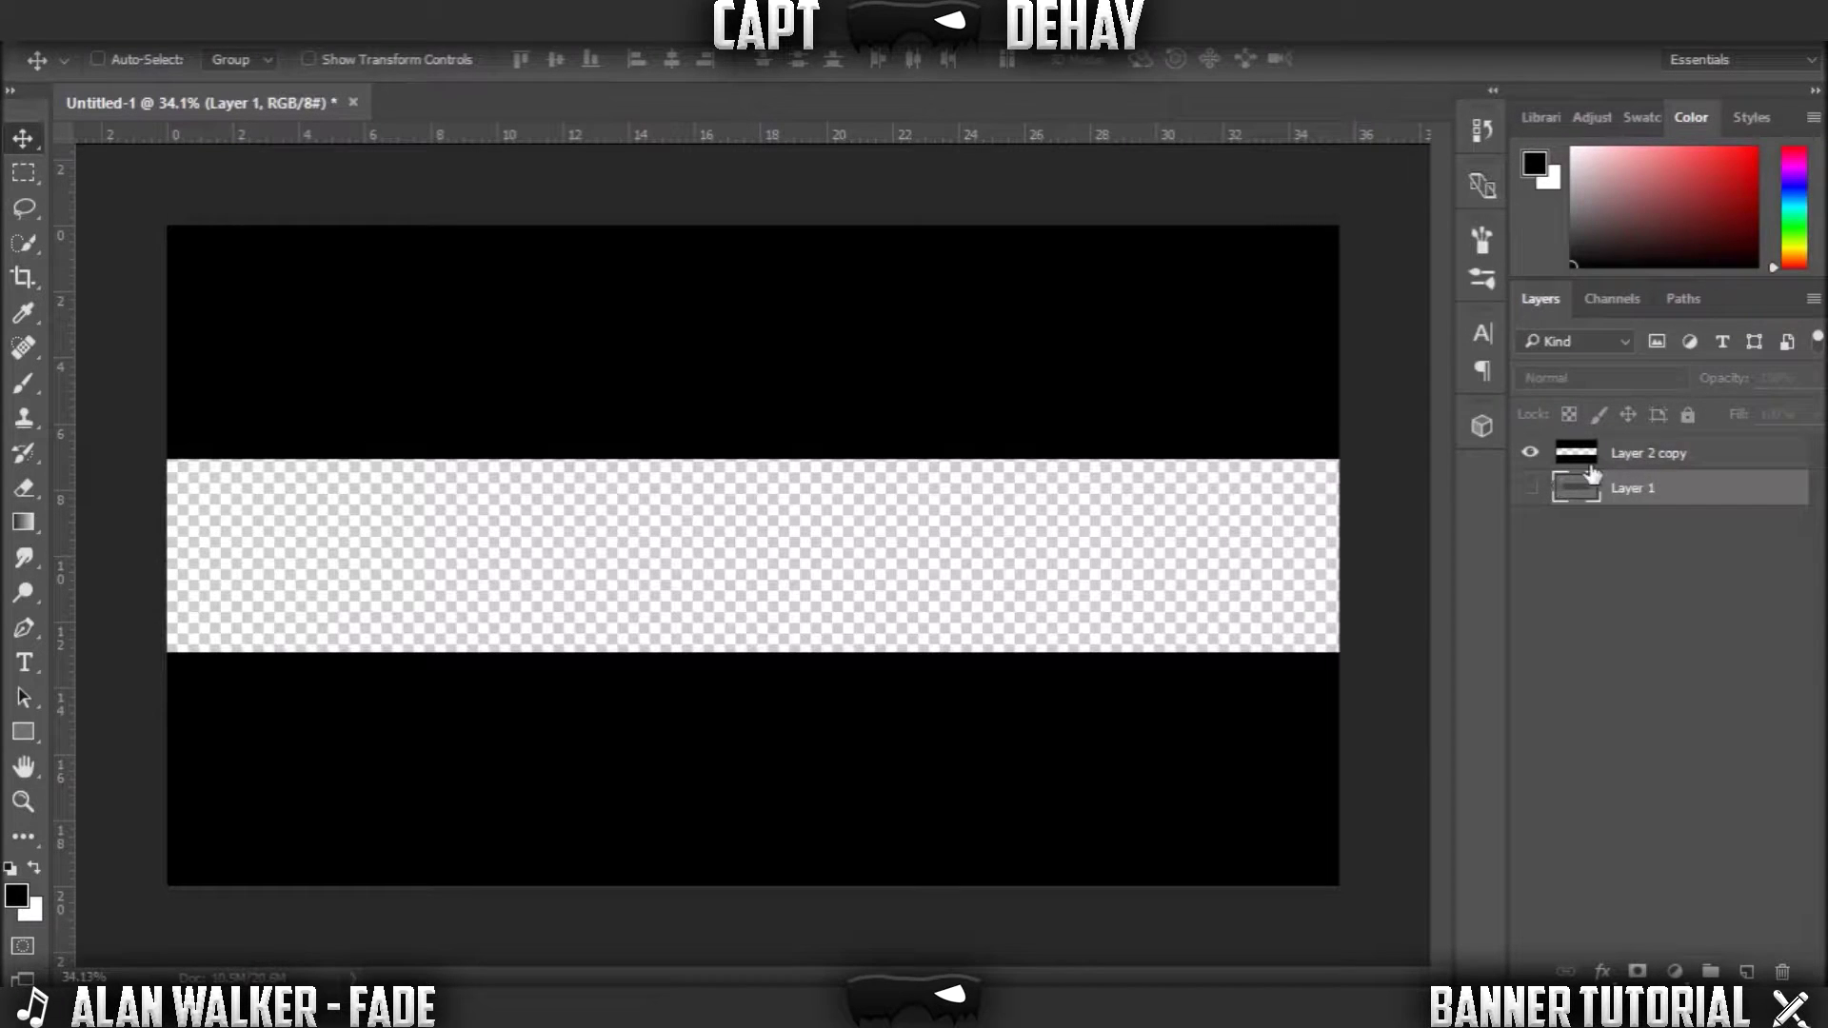
- Add an empty layer beneath the template, keeping the template hidden
left_click(1746, 971)
left_click_drag(1676, 487, 1654, 596)
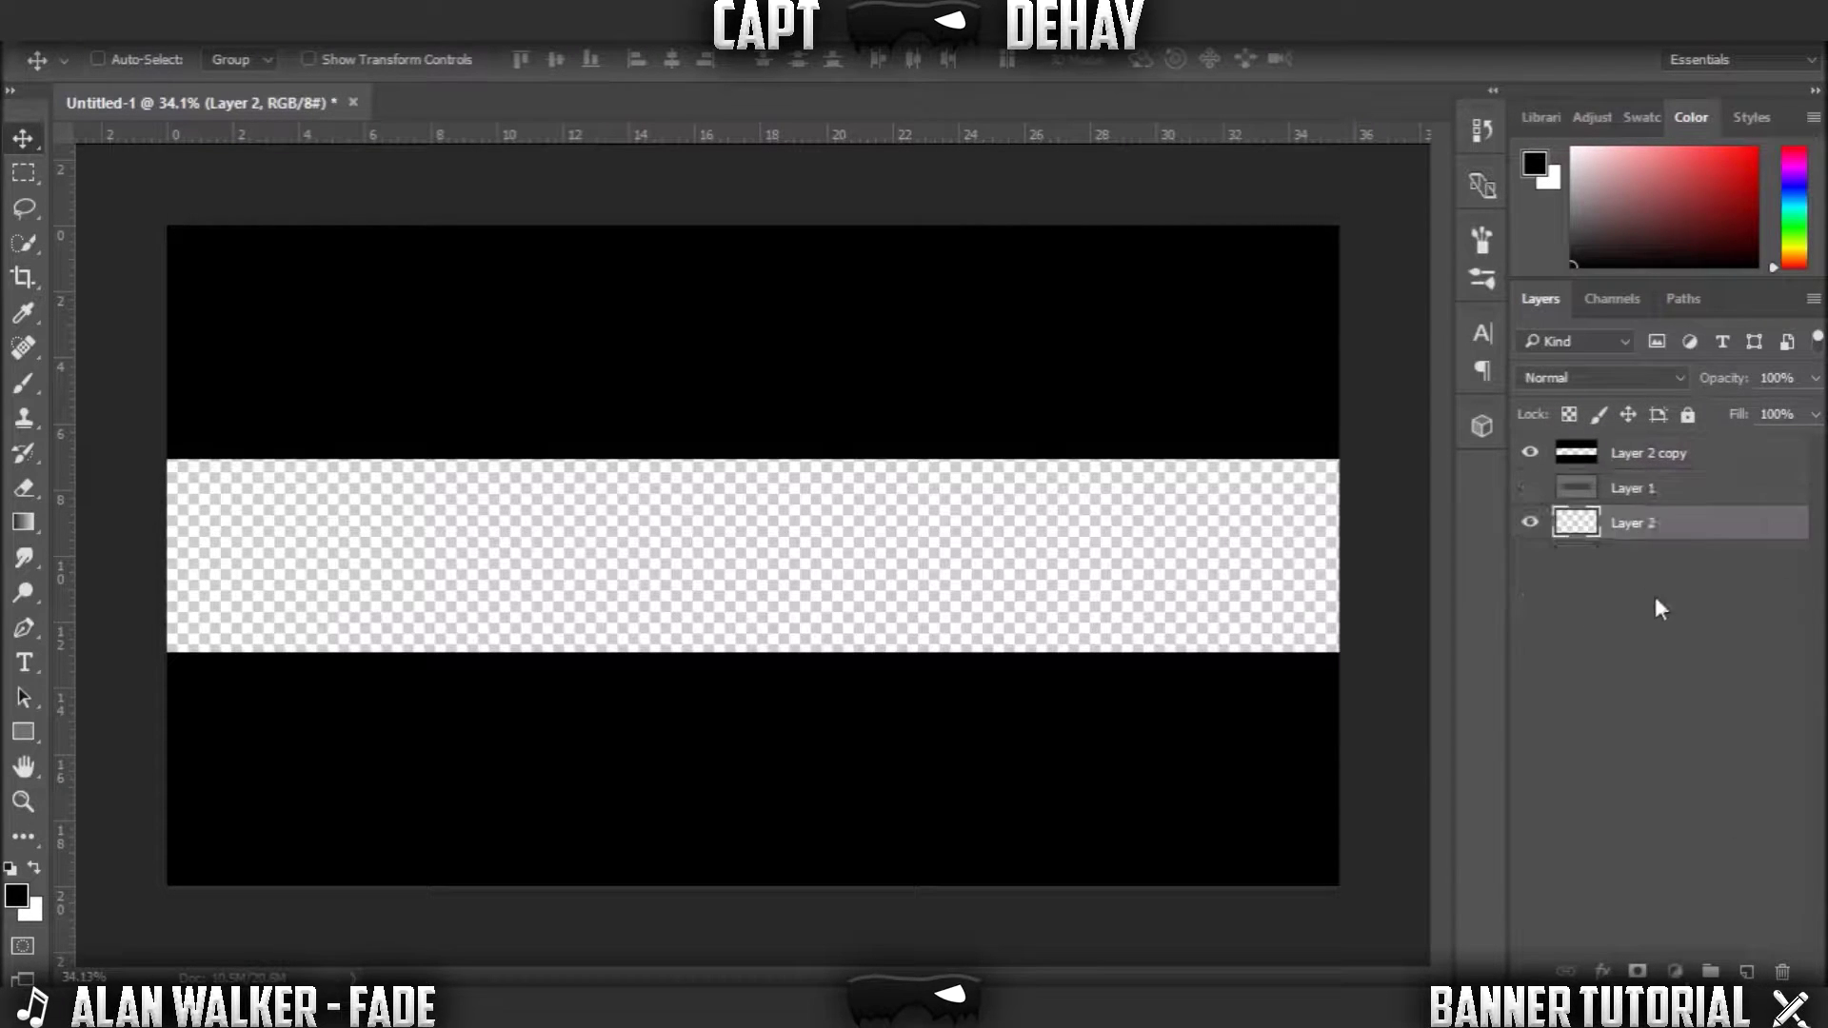
left_click(1530, 488)
left_click(1530, 489)
left_click(36, 166)
scroll(857, 763, "down", 3)
scroll(857, 747, "up", 3)
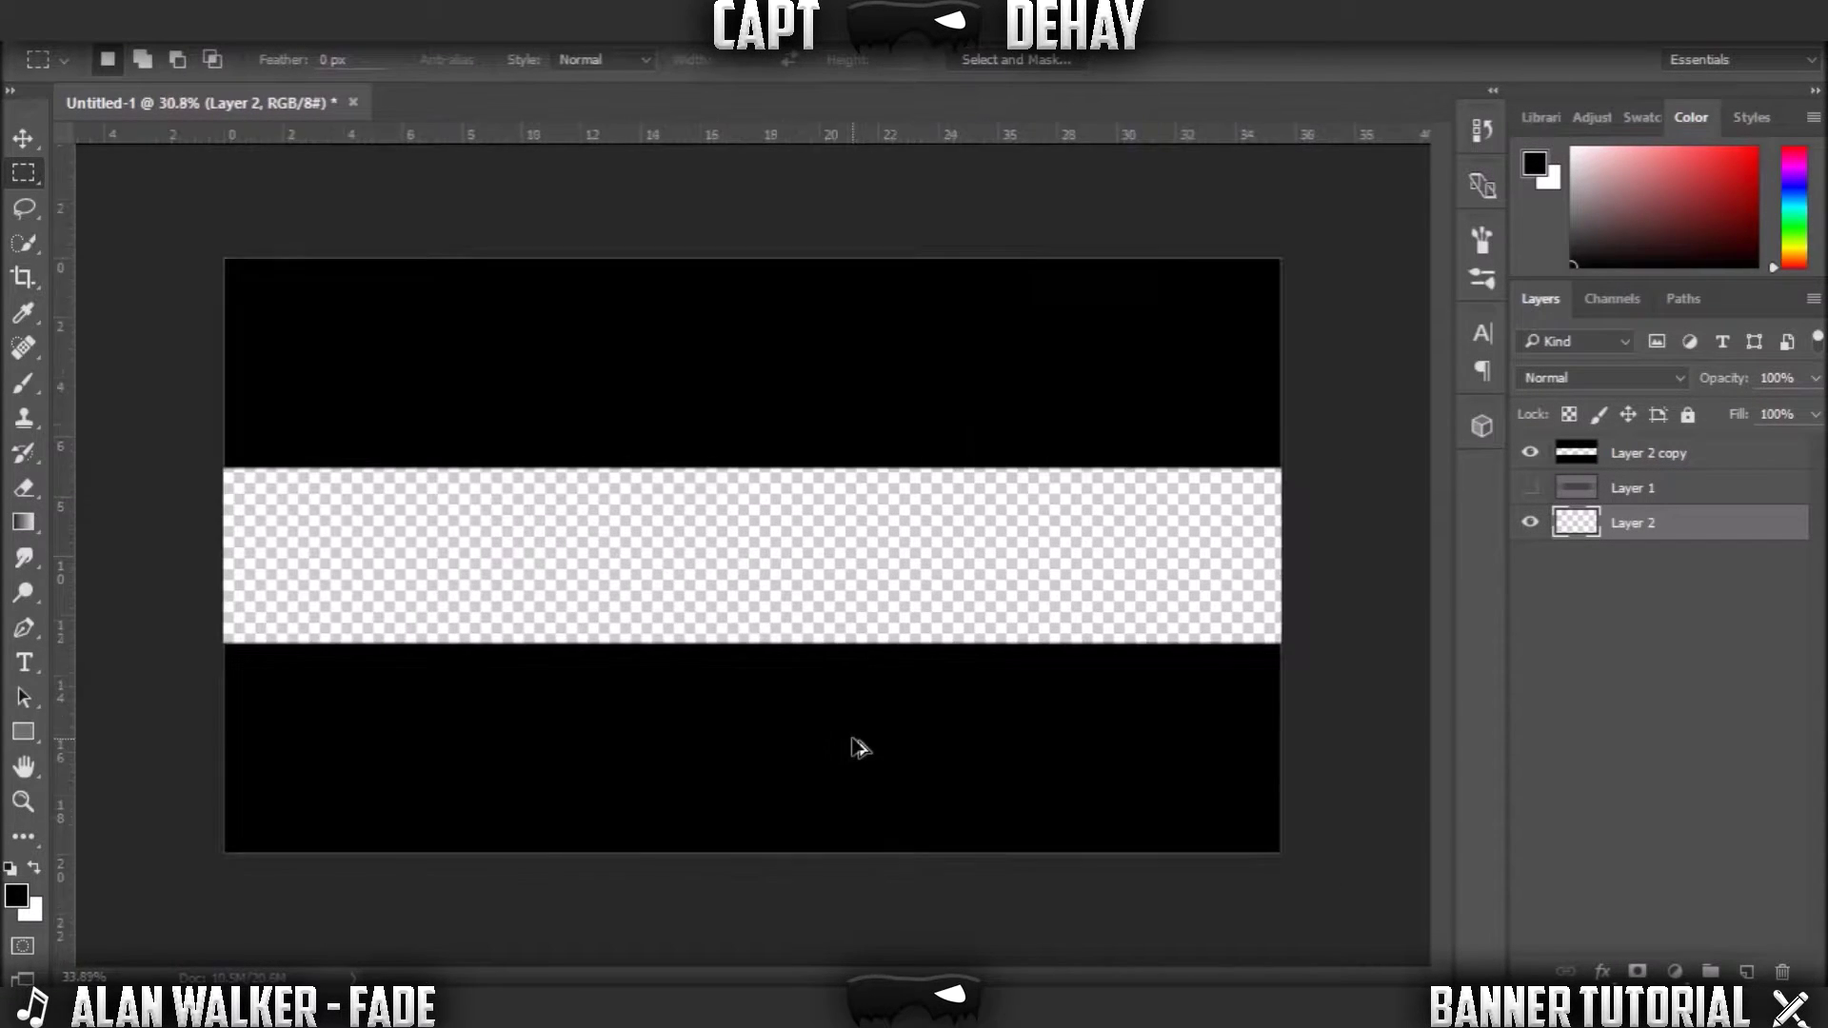
key("alt+Tab")
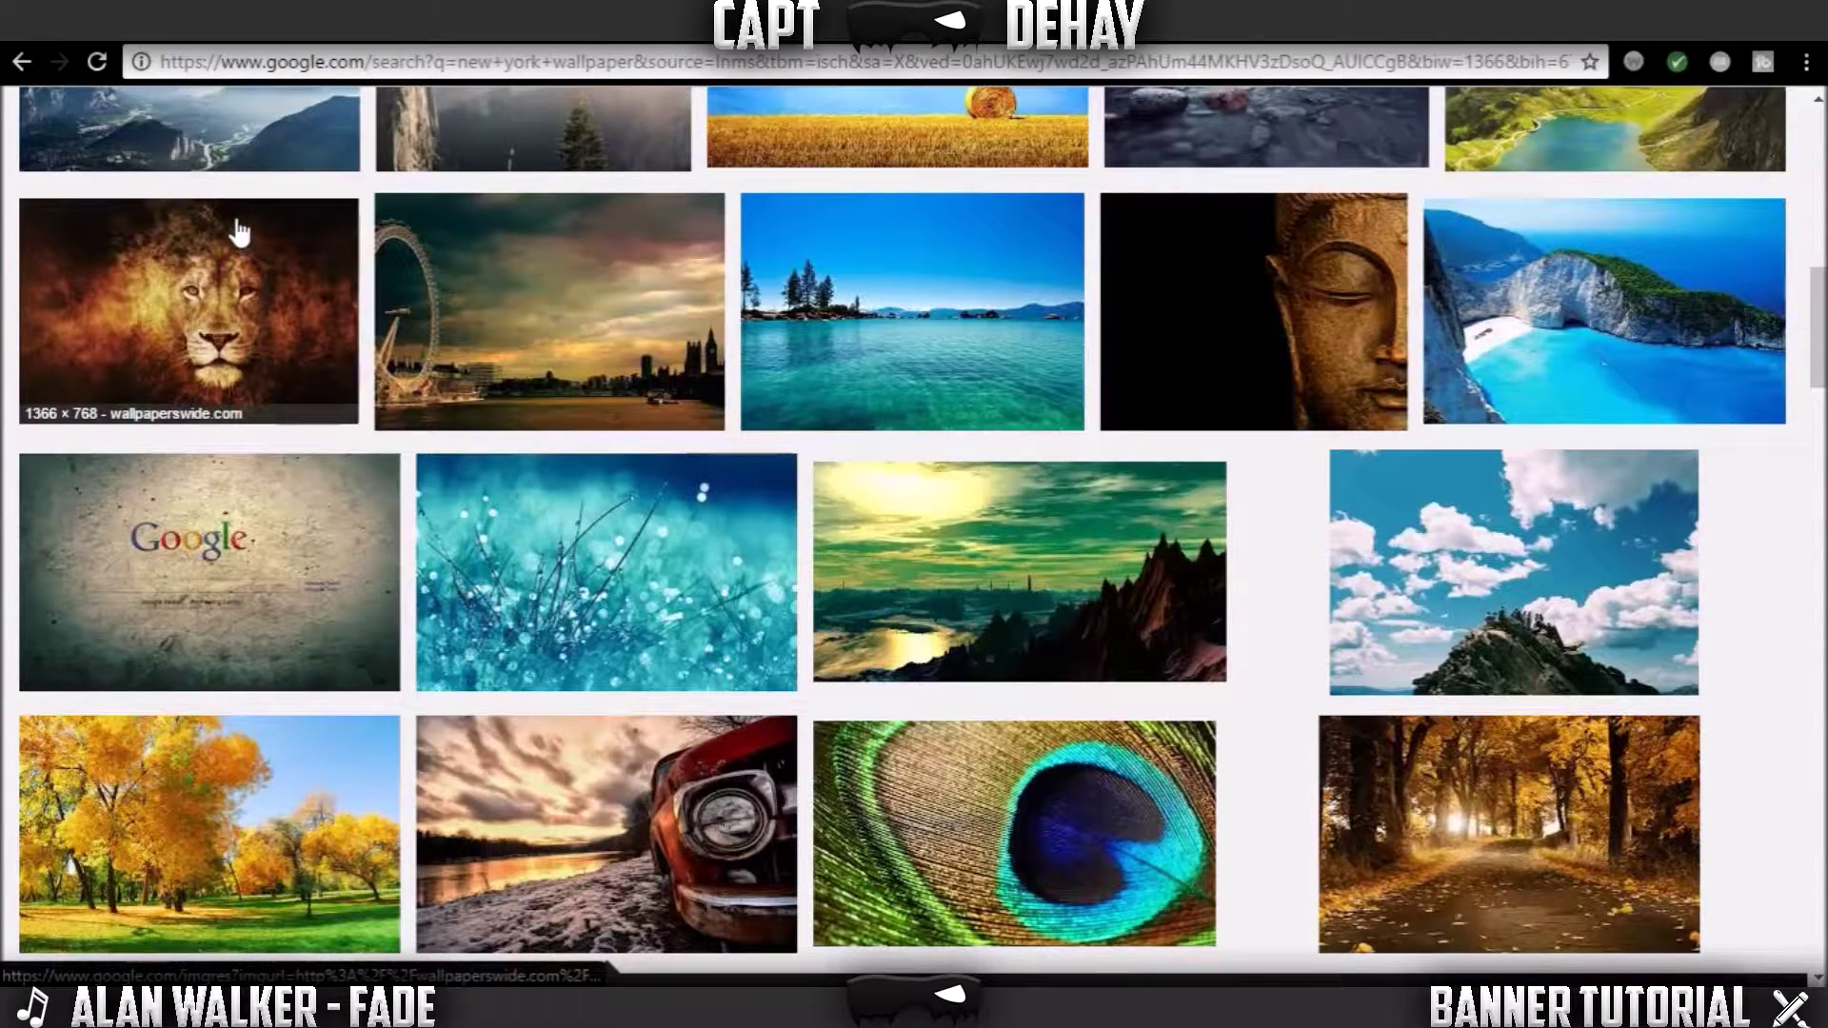
- Open the red-car sunset wallpaper preview and copy the image
left_click(666, 818)
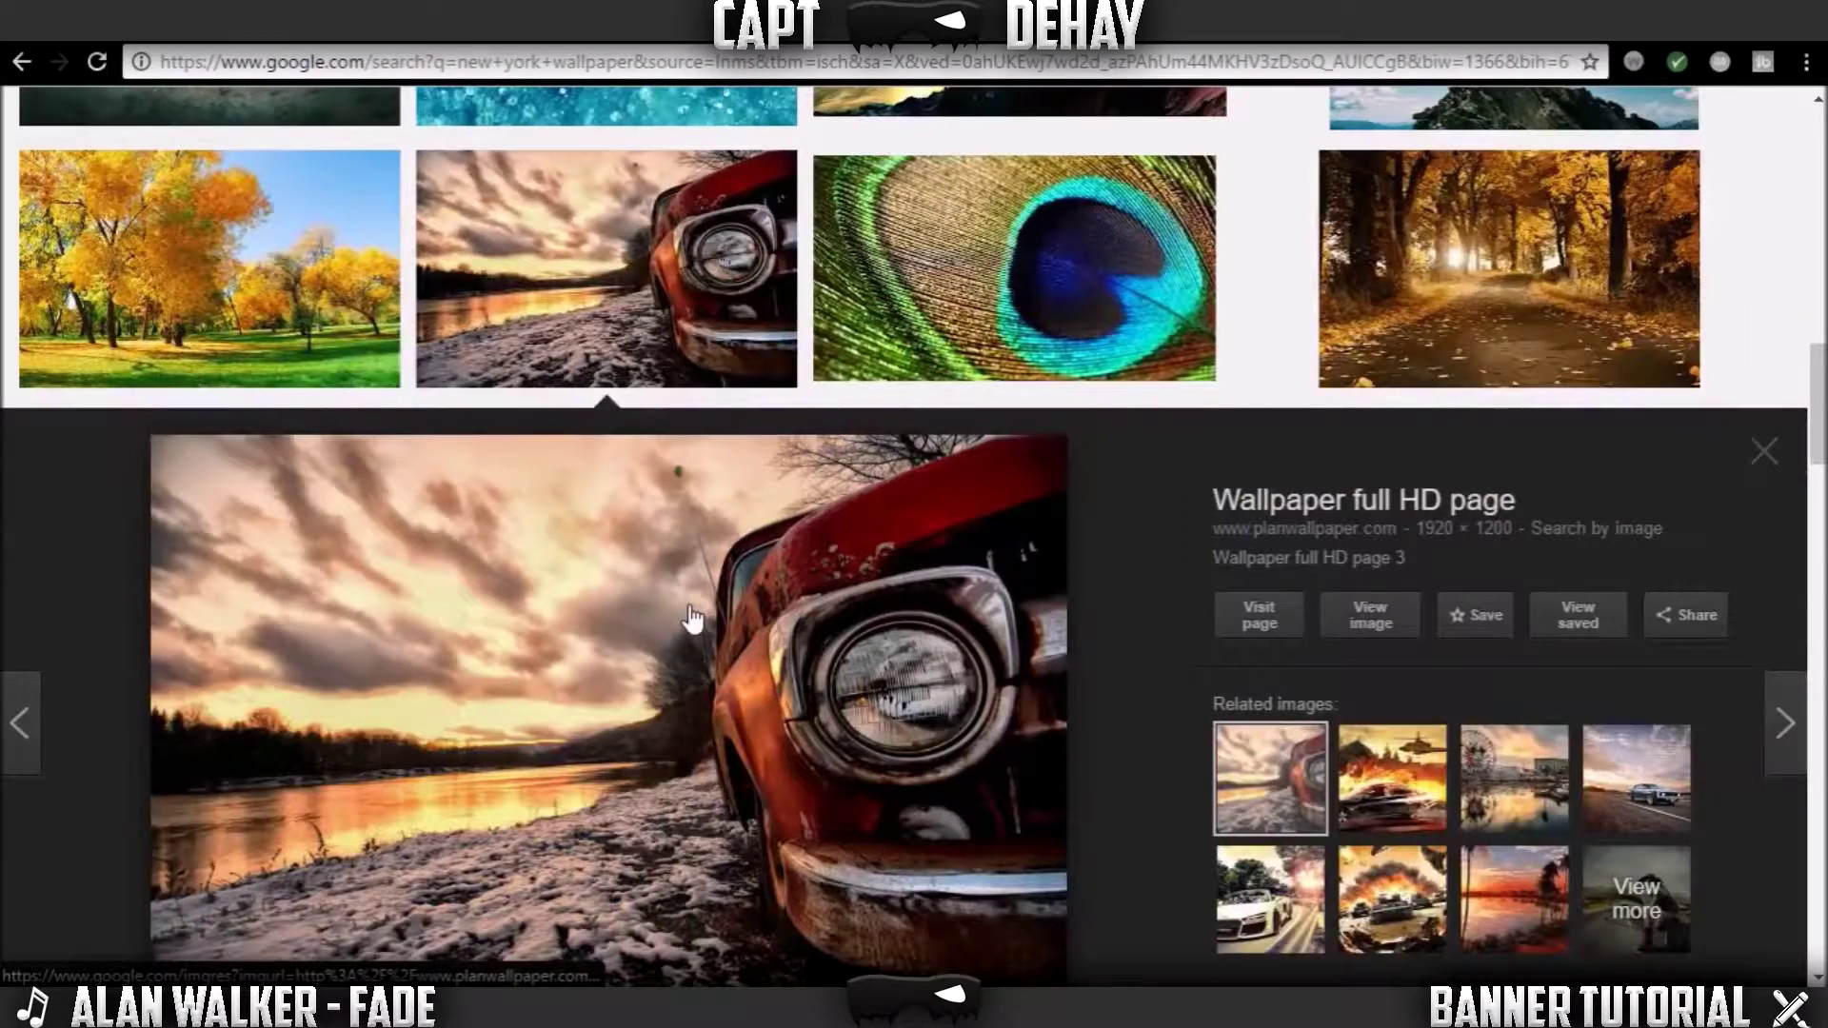
scroll(691, 618, "down", 3)
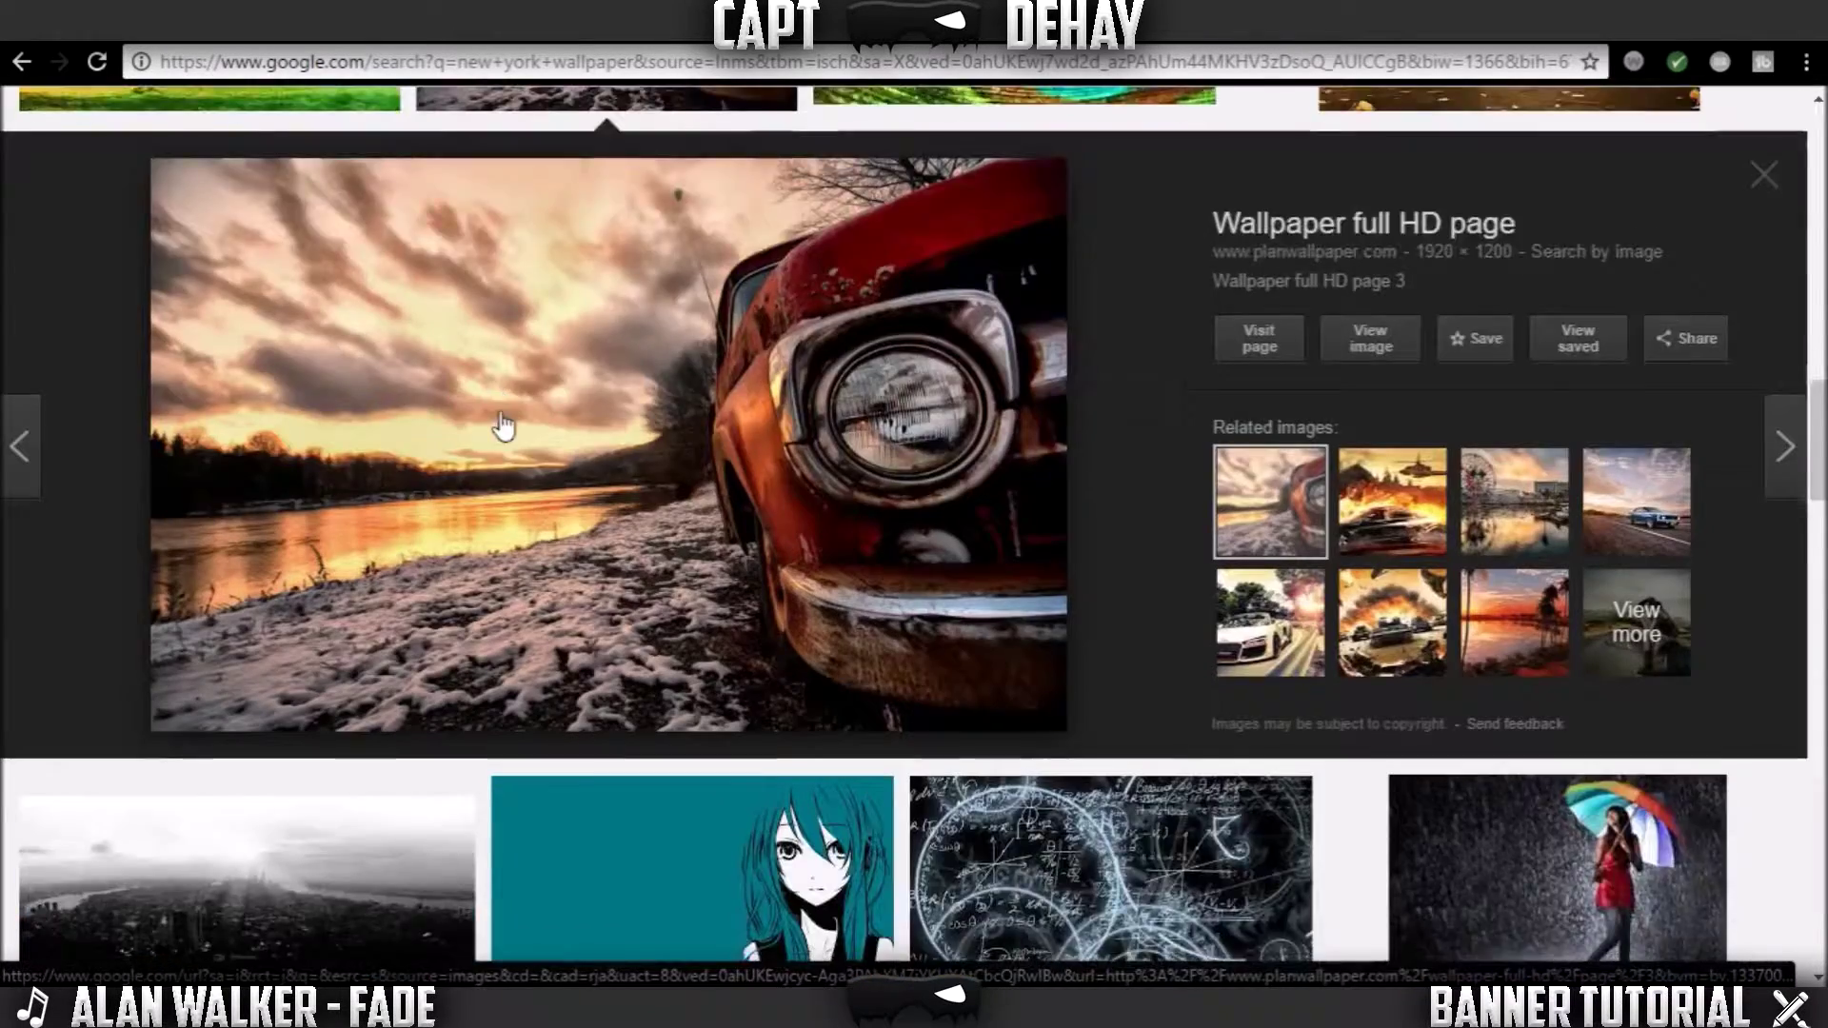
scroll(502, 428, "down", 4)
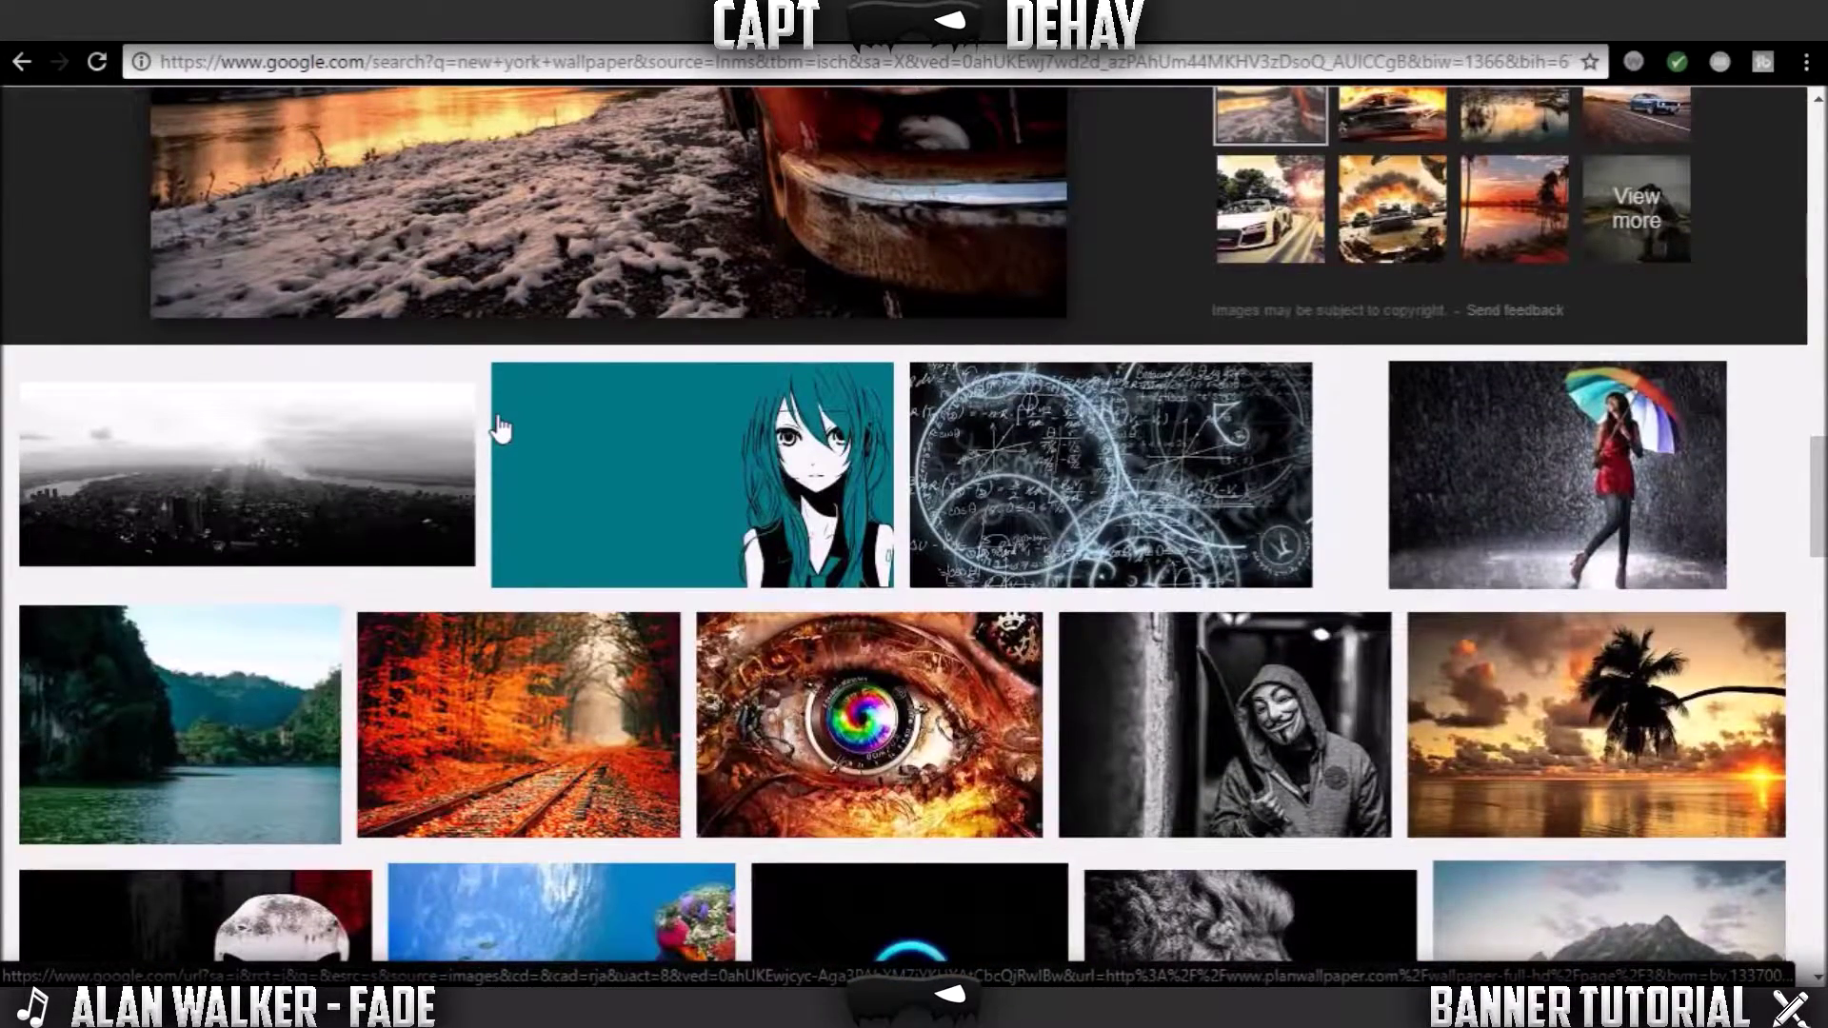
scroll(502, 428, "up", 5)
right_click(437, 172)
left_click(1324, 44)
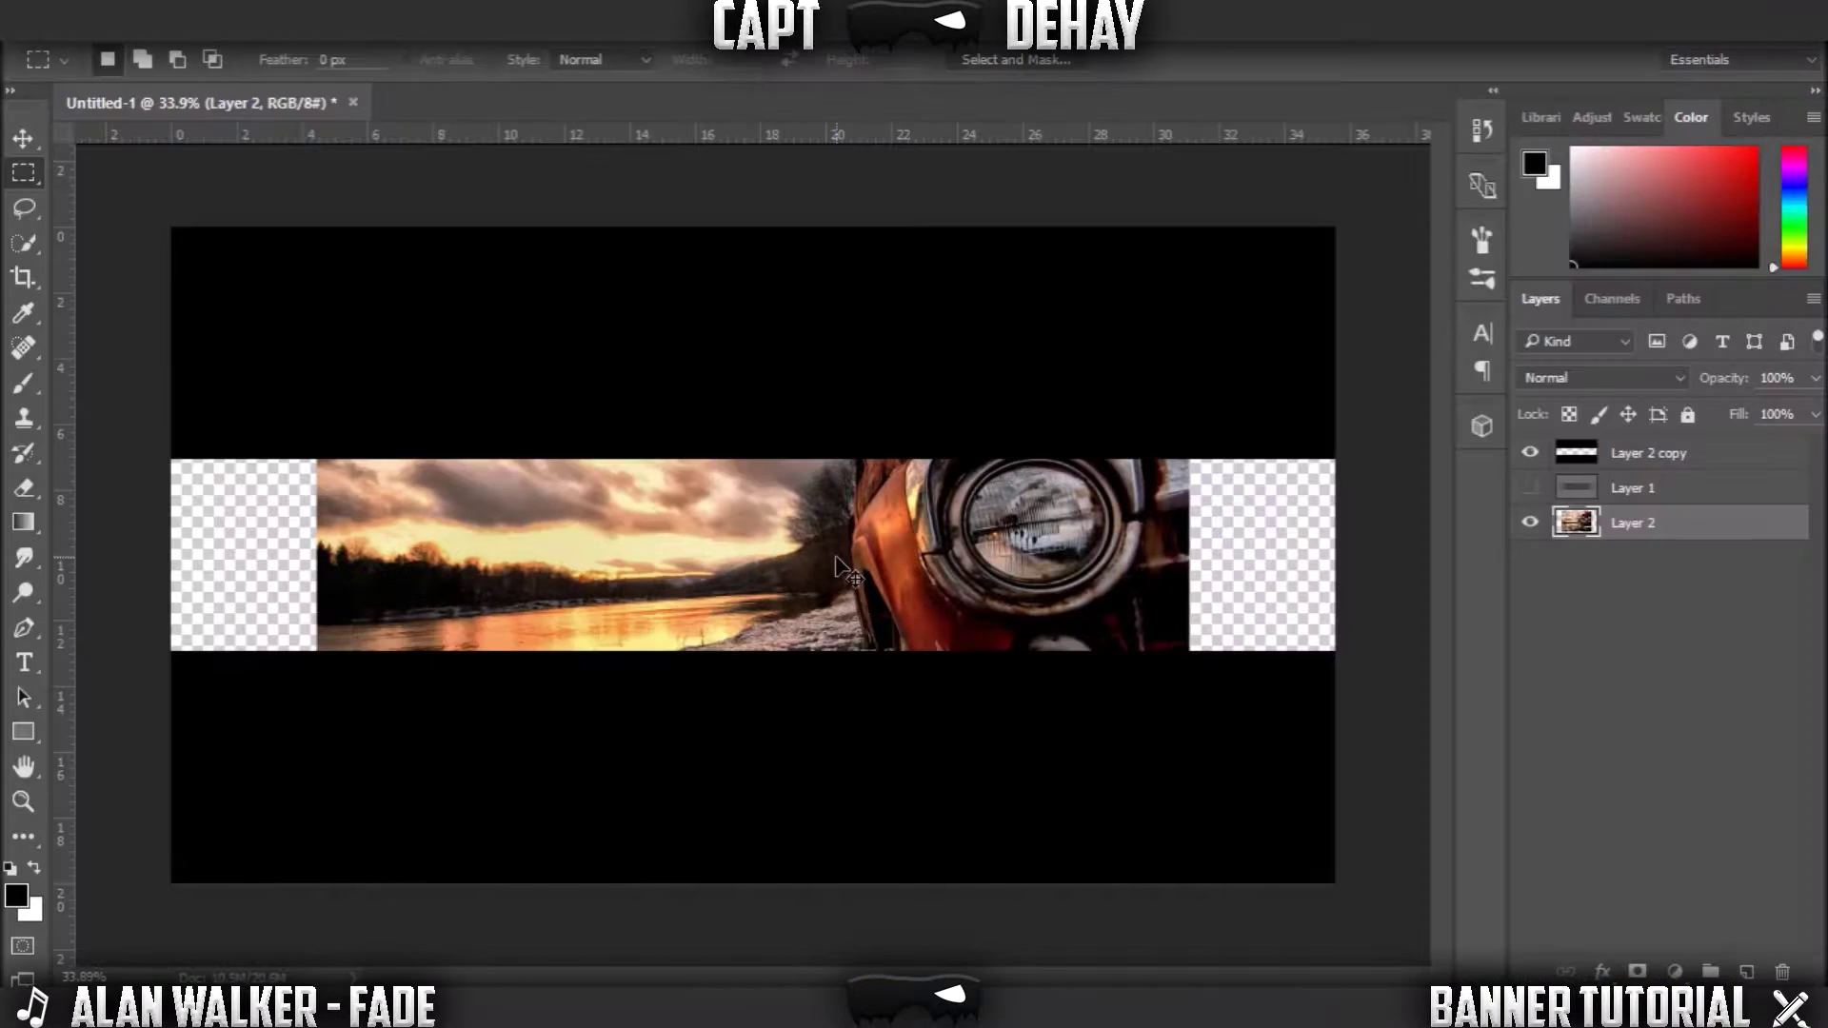
- Scale the car photo to about 139% to fill the strip, then add a Black & White adjustment
key("ctrl+t")
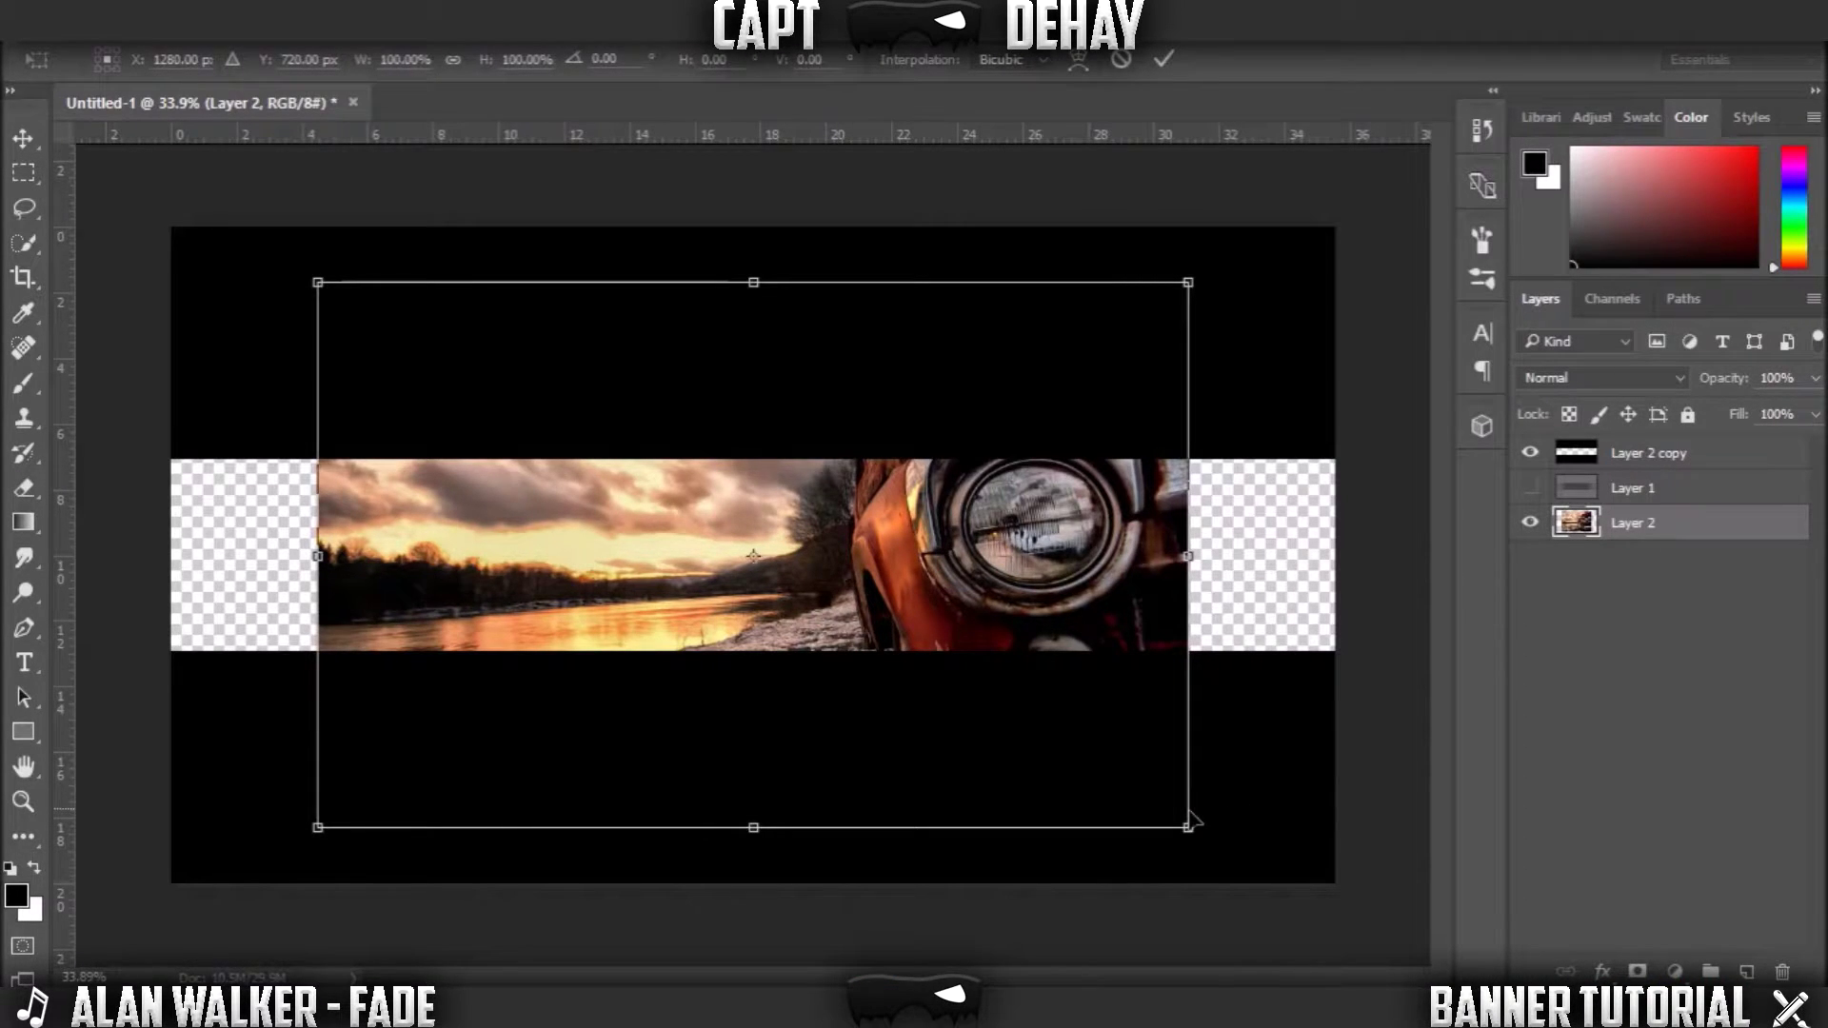
left_click_drag(1190, 825, 1366, 922)
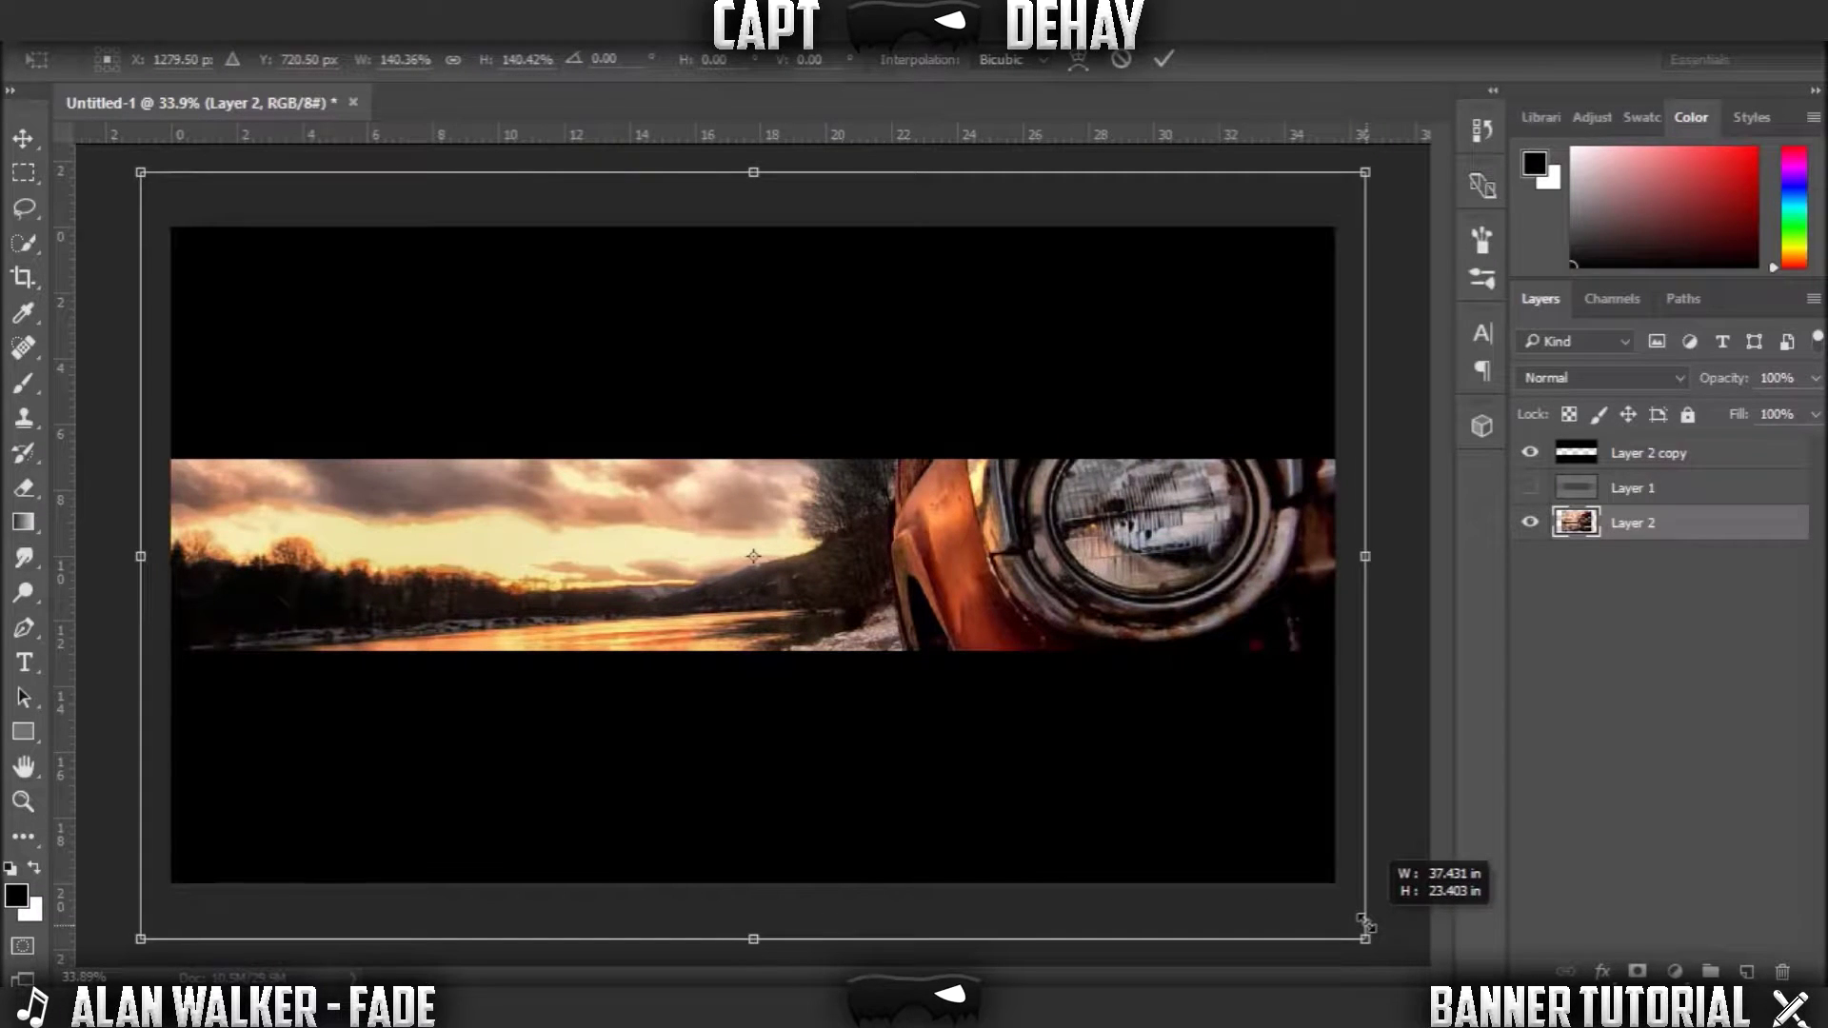
left_click_drag(1364, 924, 1339, 892)
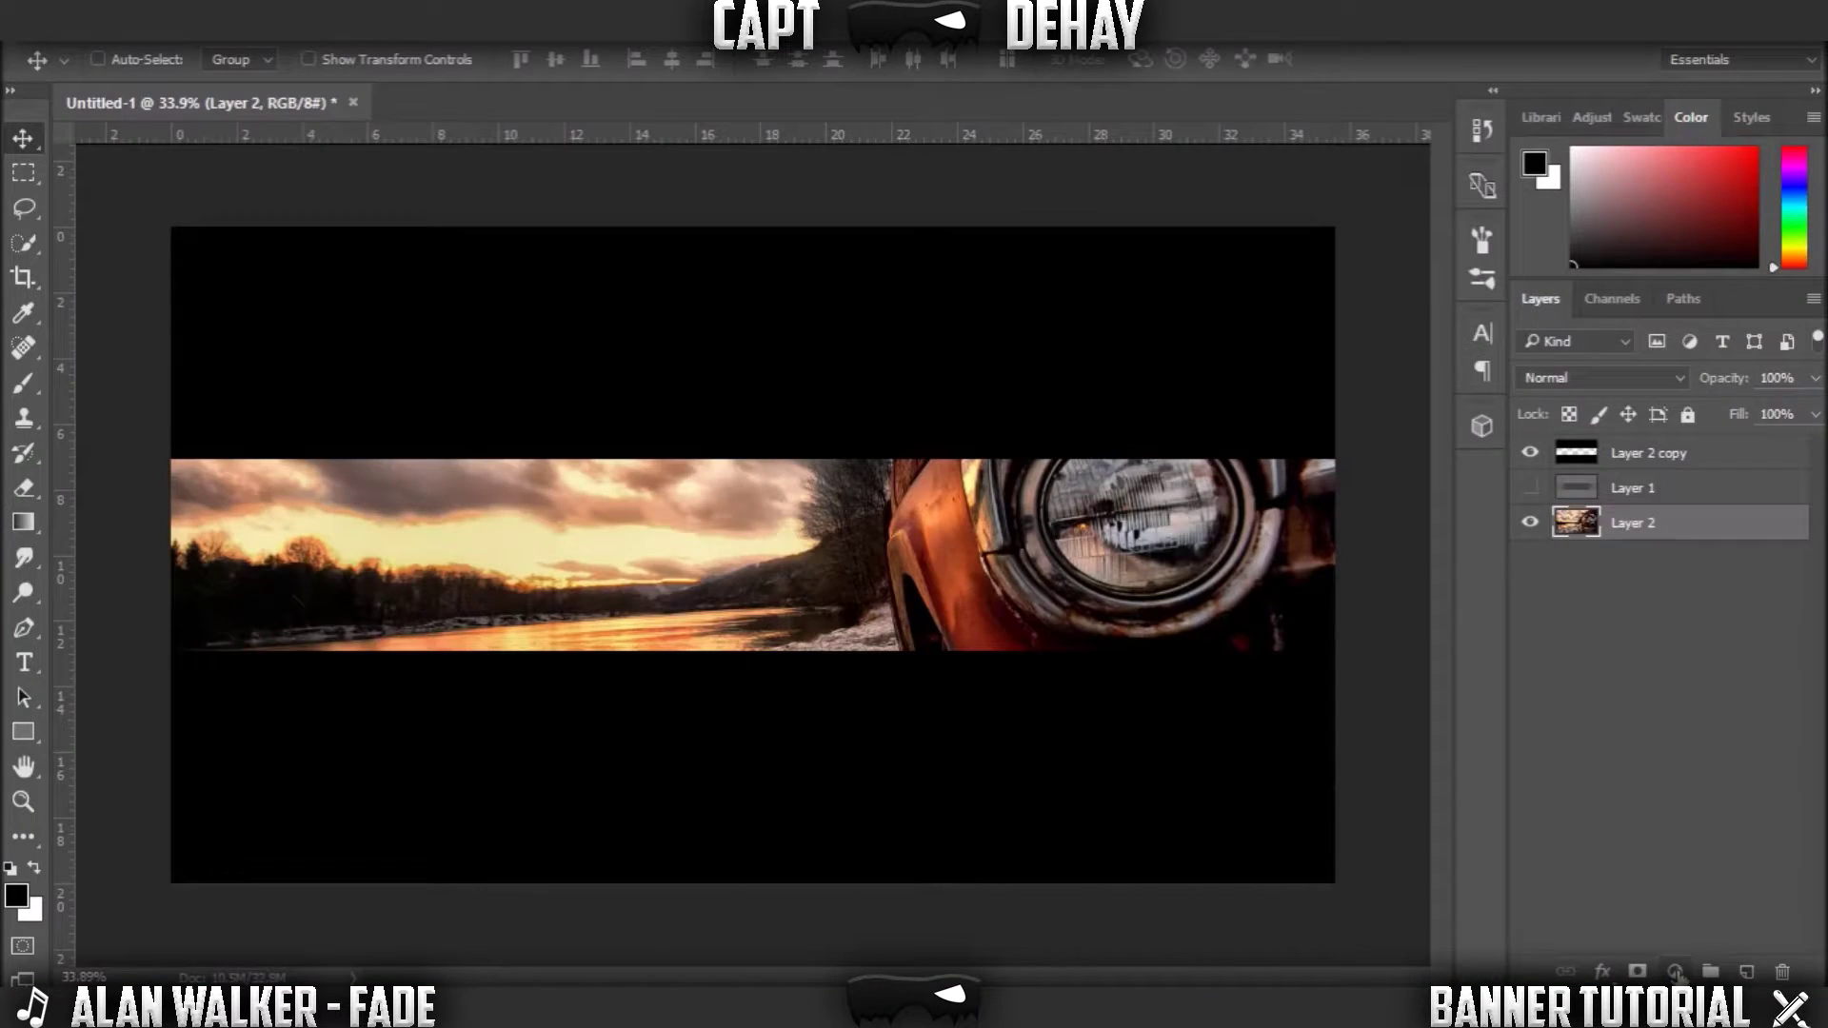
left_click(1219, 804)
left_click(1607, 709)
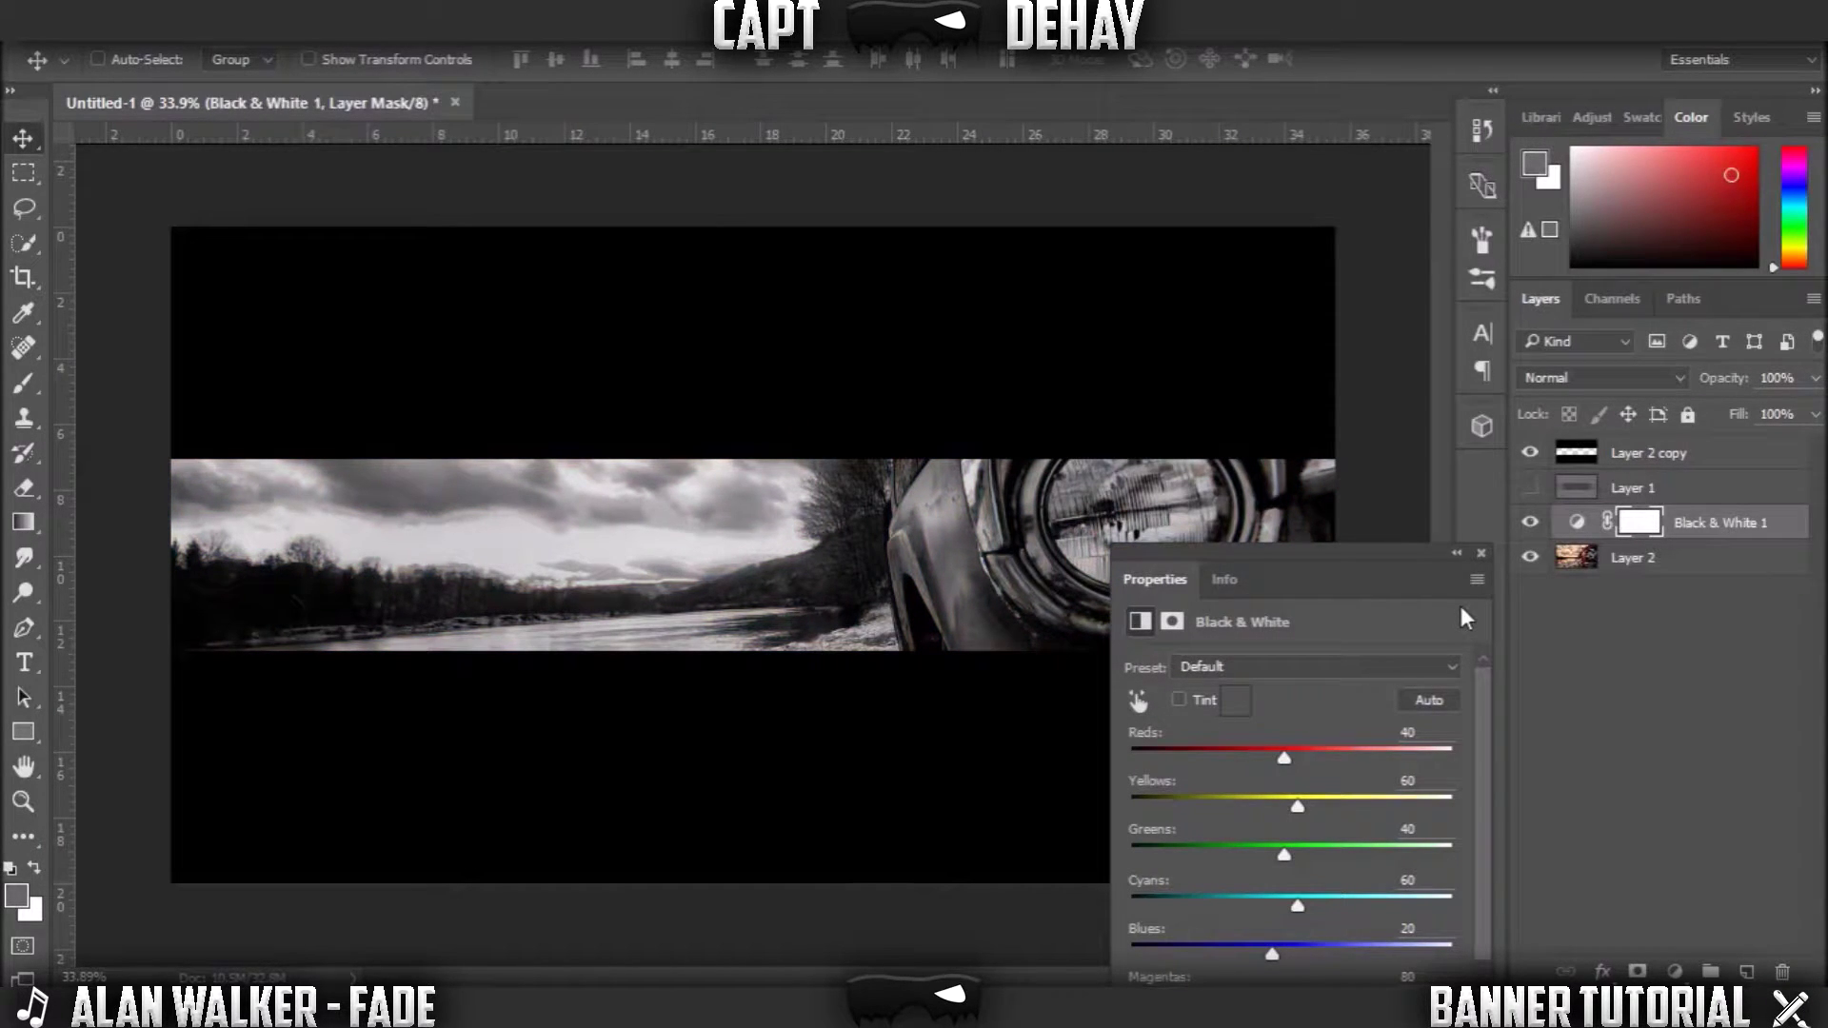
- Keep the Black & White Default preset and add an Exposure adjustment at -0.67
left_click(1281, 668)
left_click(1277, 666)
left_click(1478, 553)
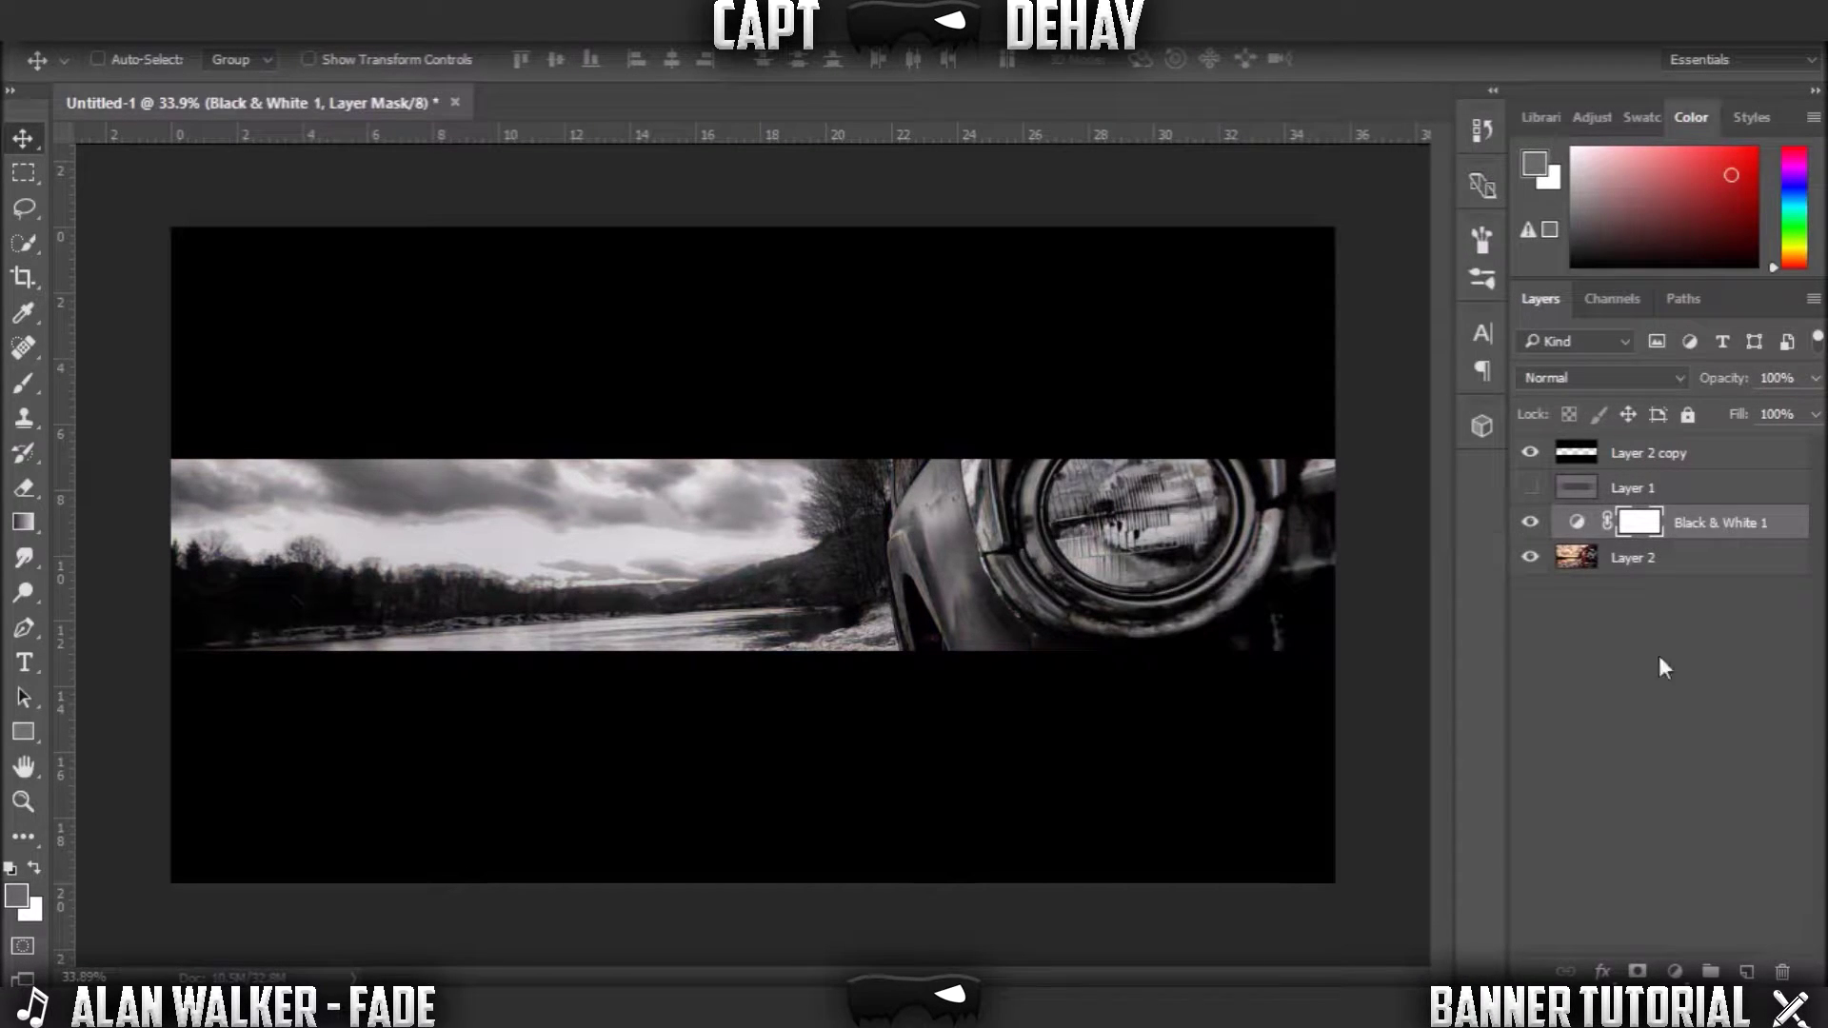
left_click(1674, 971)
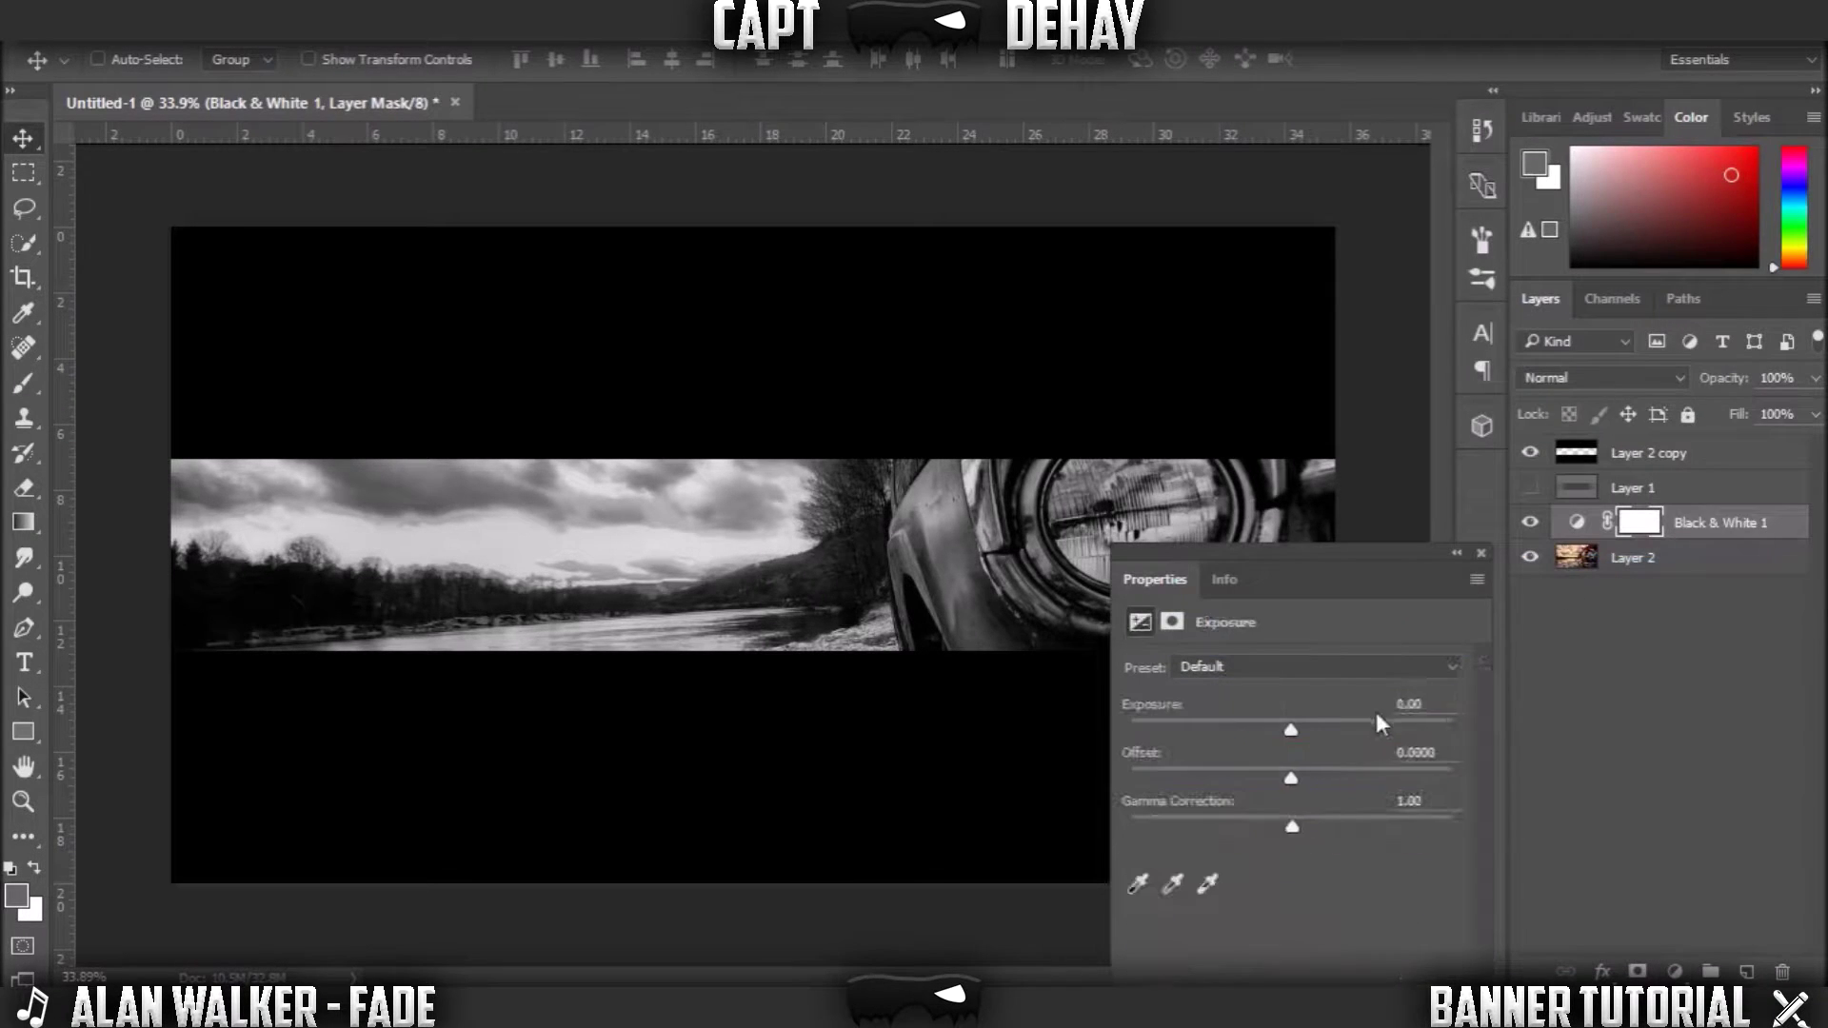
left_click_drag(1291, 728, 1278, 728)
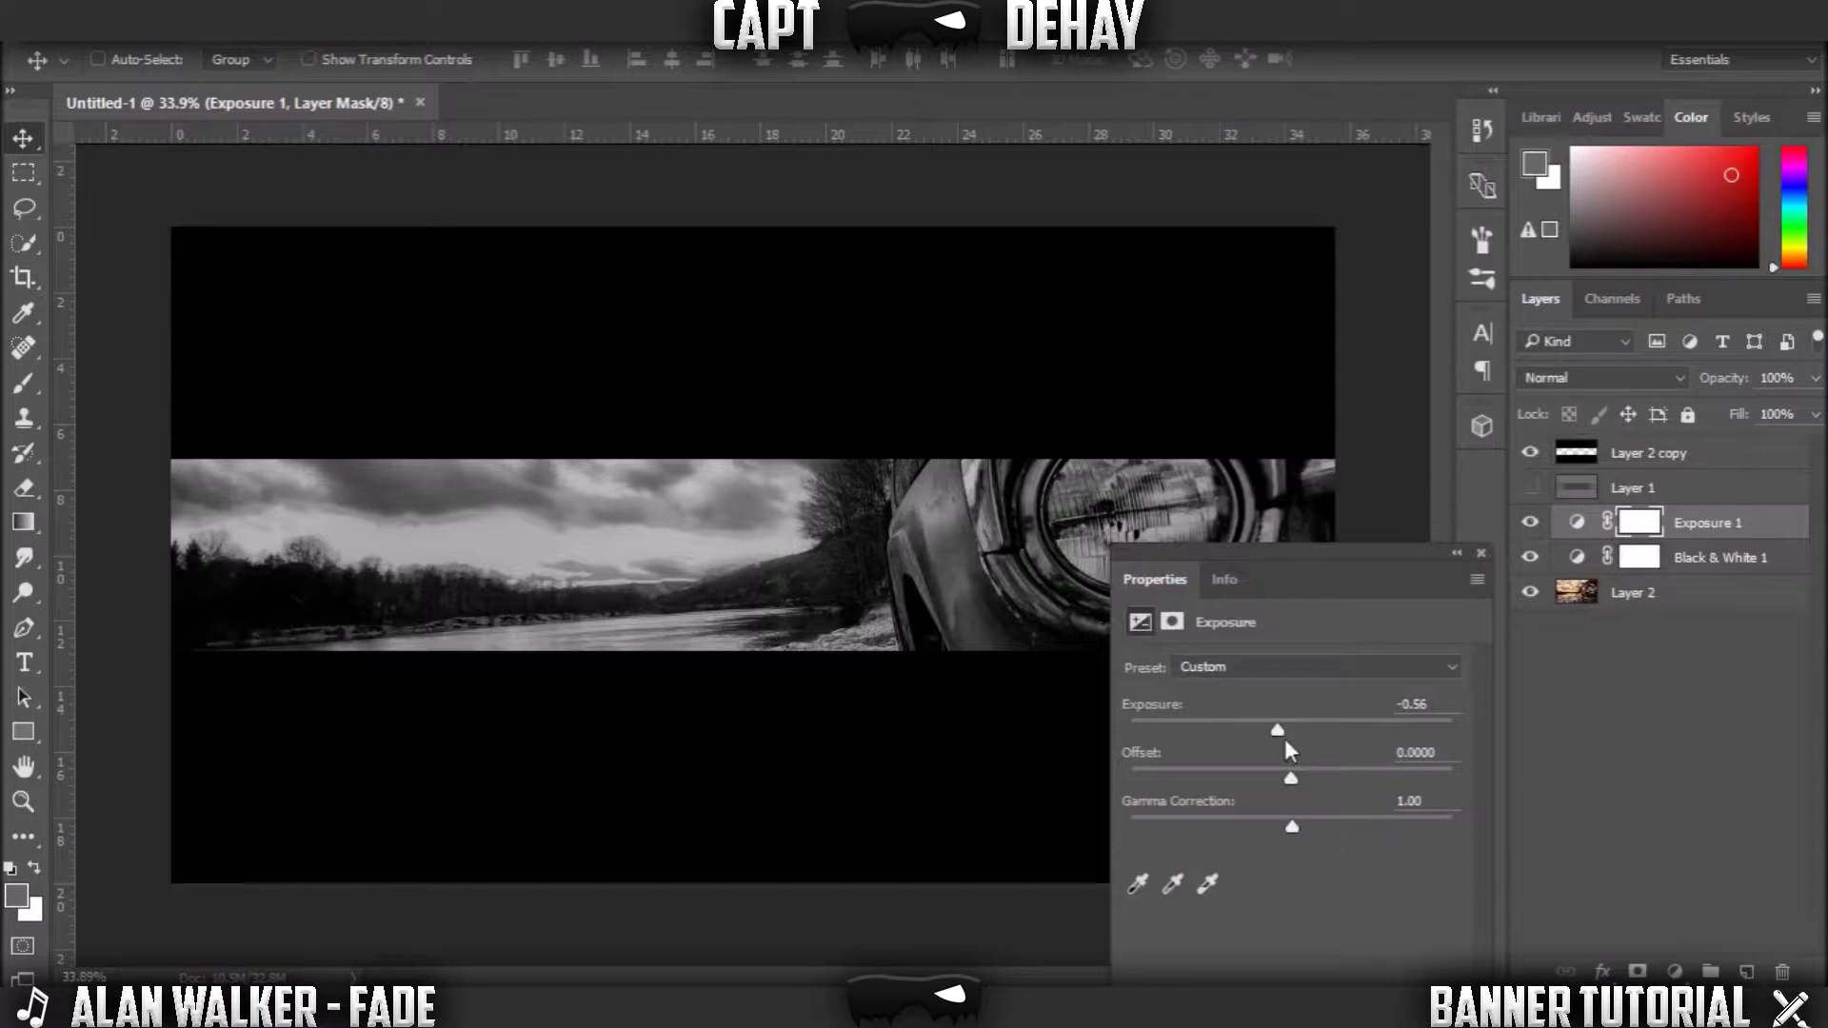
left_click_drag(1278, 729, 1296, 779)
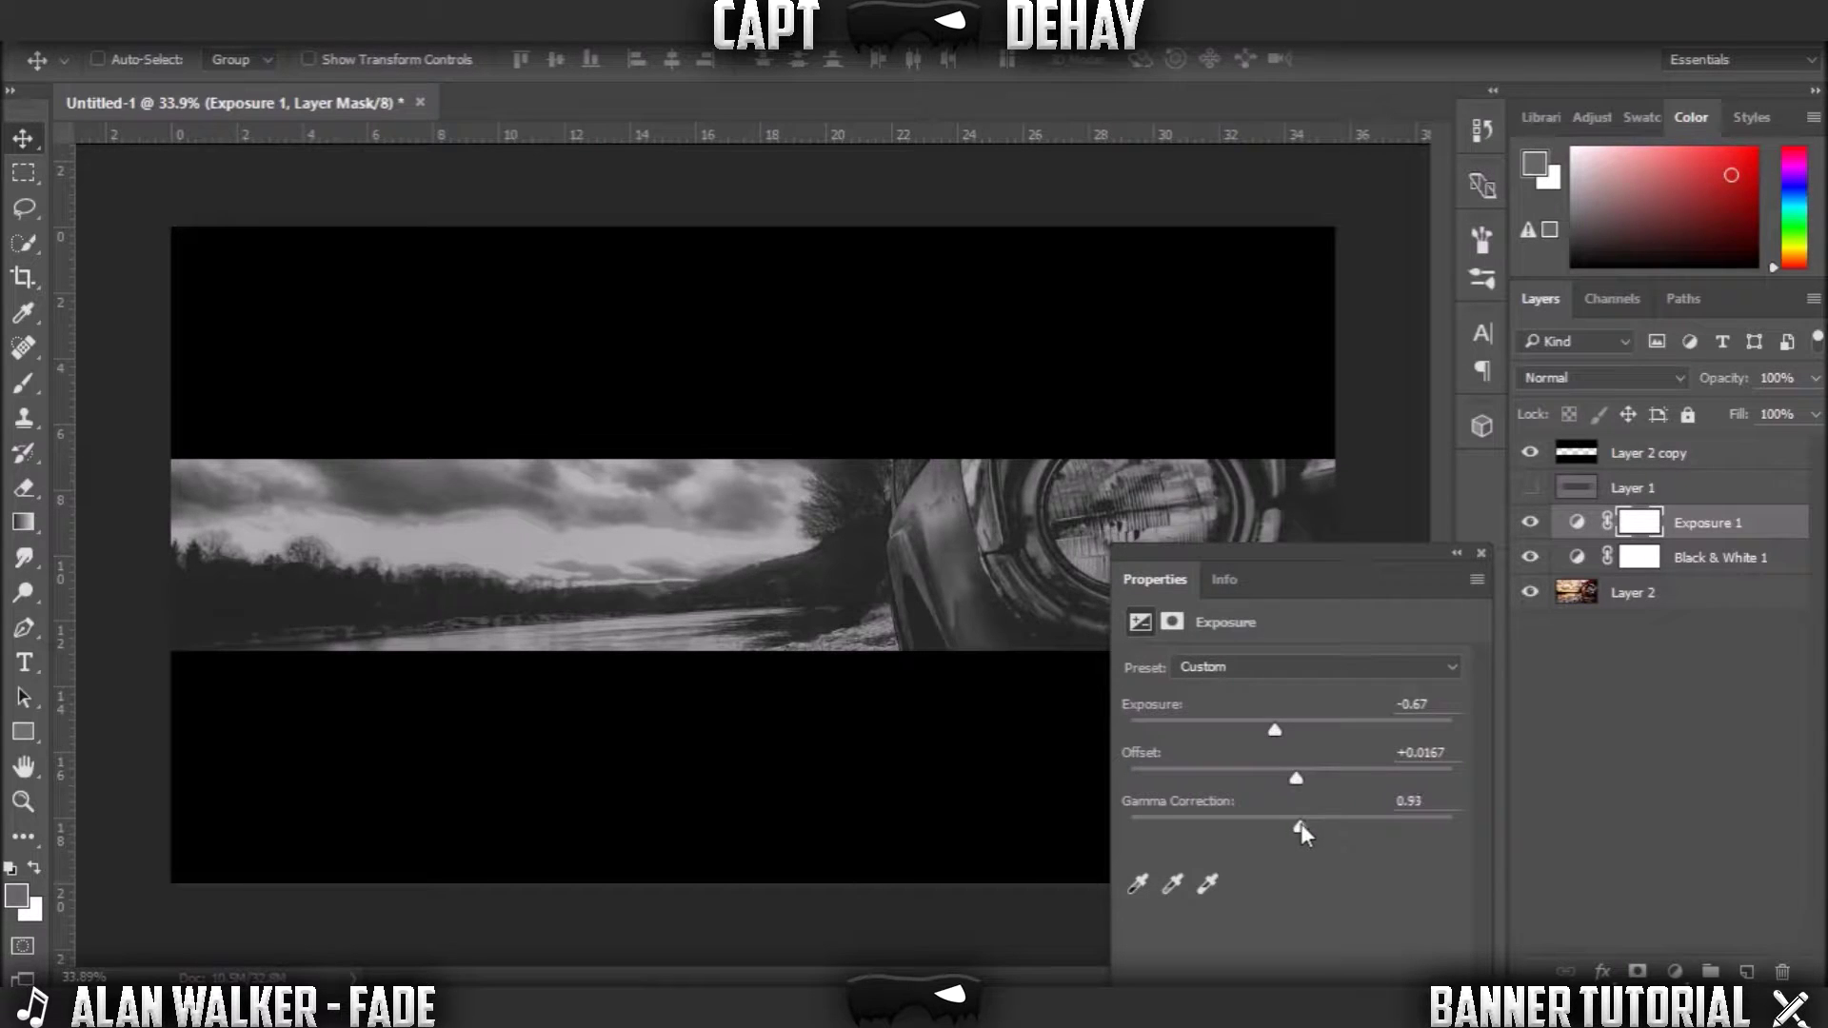
left_click(1480, 553)
- Add a Curves adjustment with an S-shaped curve for more contrast
left_click(1673, 971)
key("ctrl+m")
left_click_drag(1255, 914, 1241, 952)
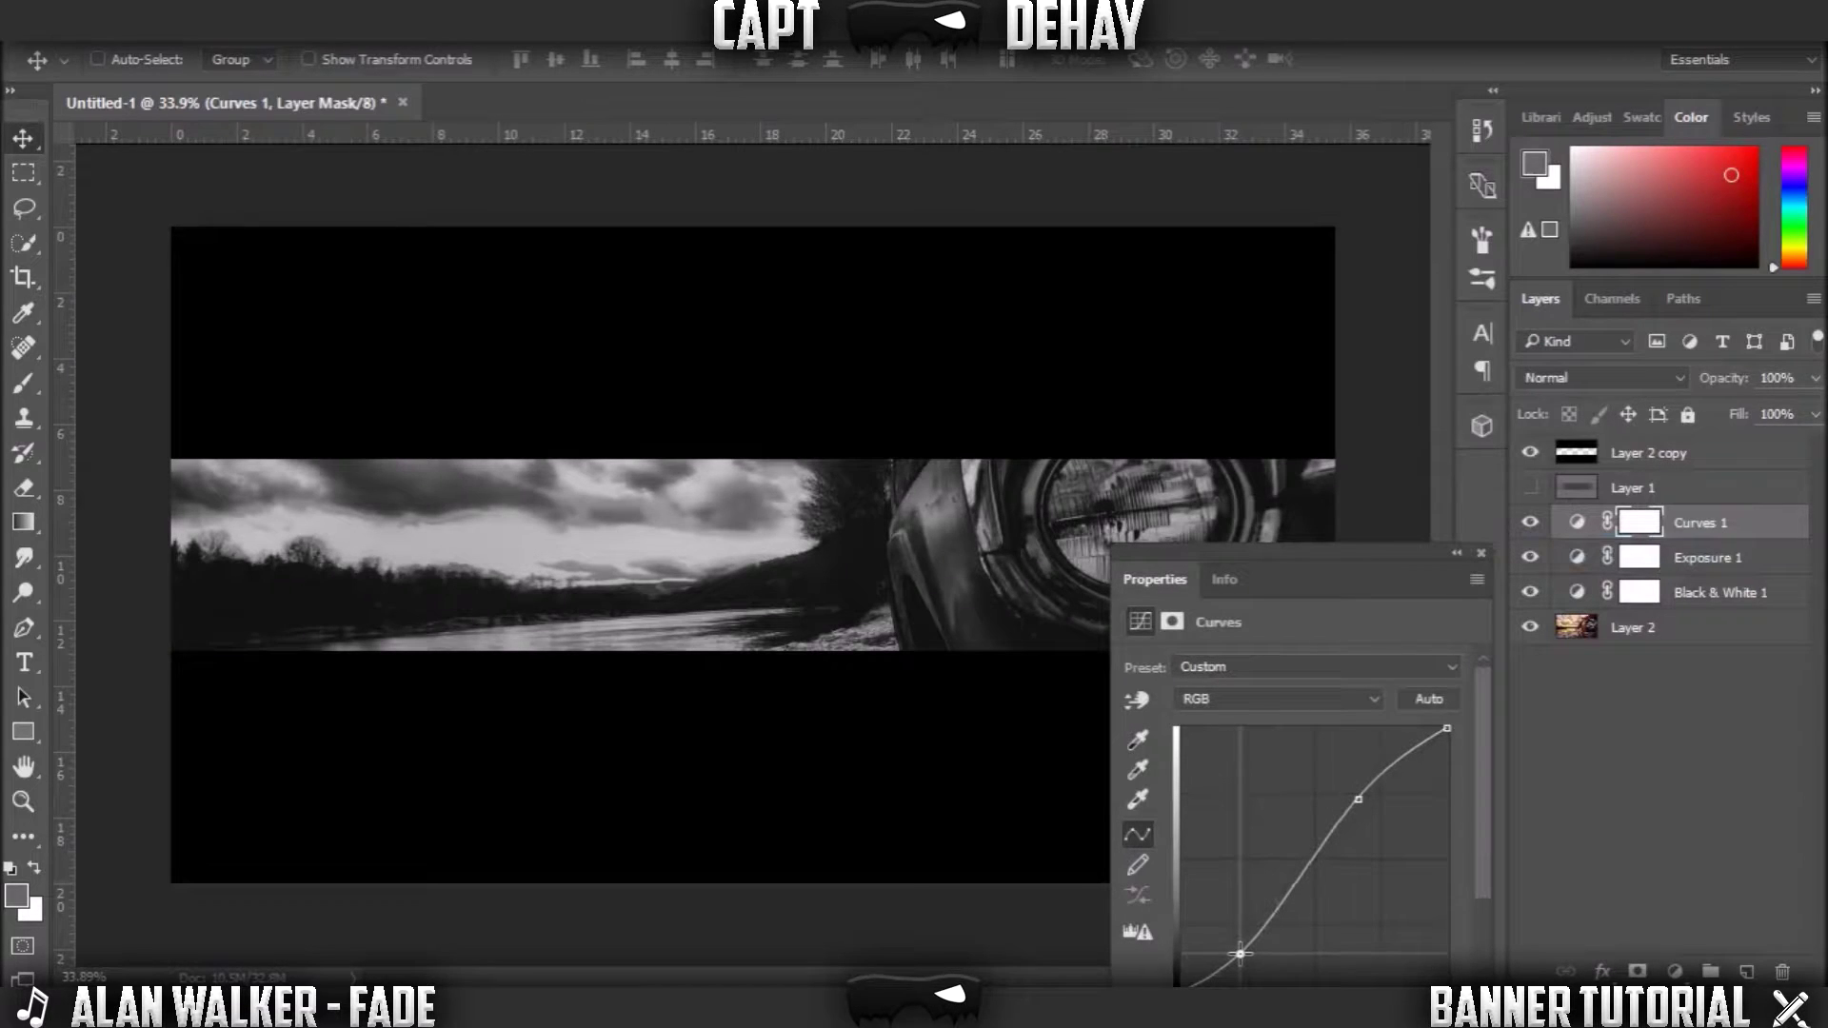
left_click(1481, 552)
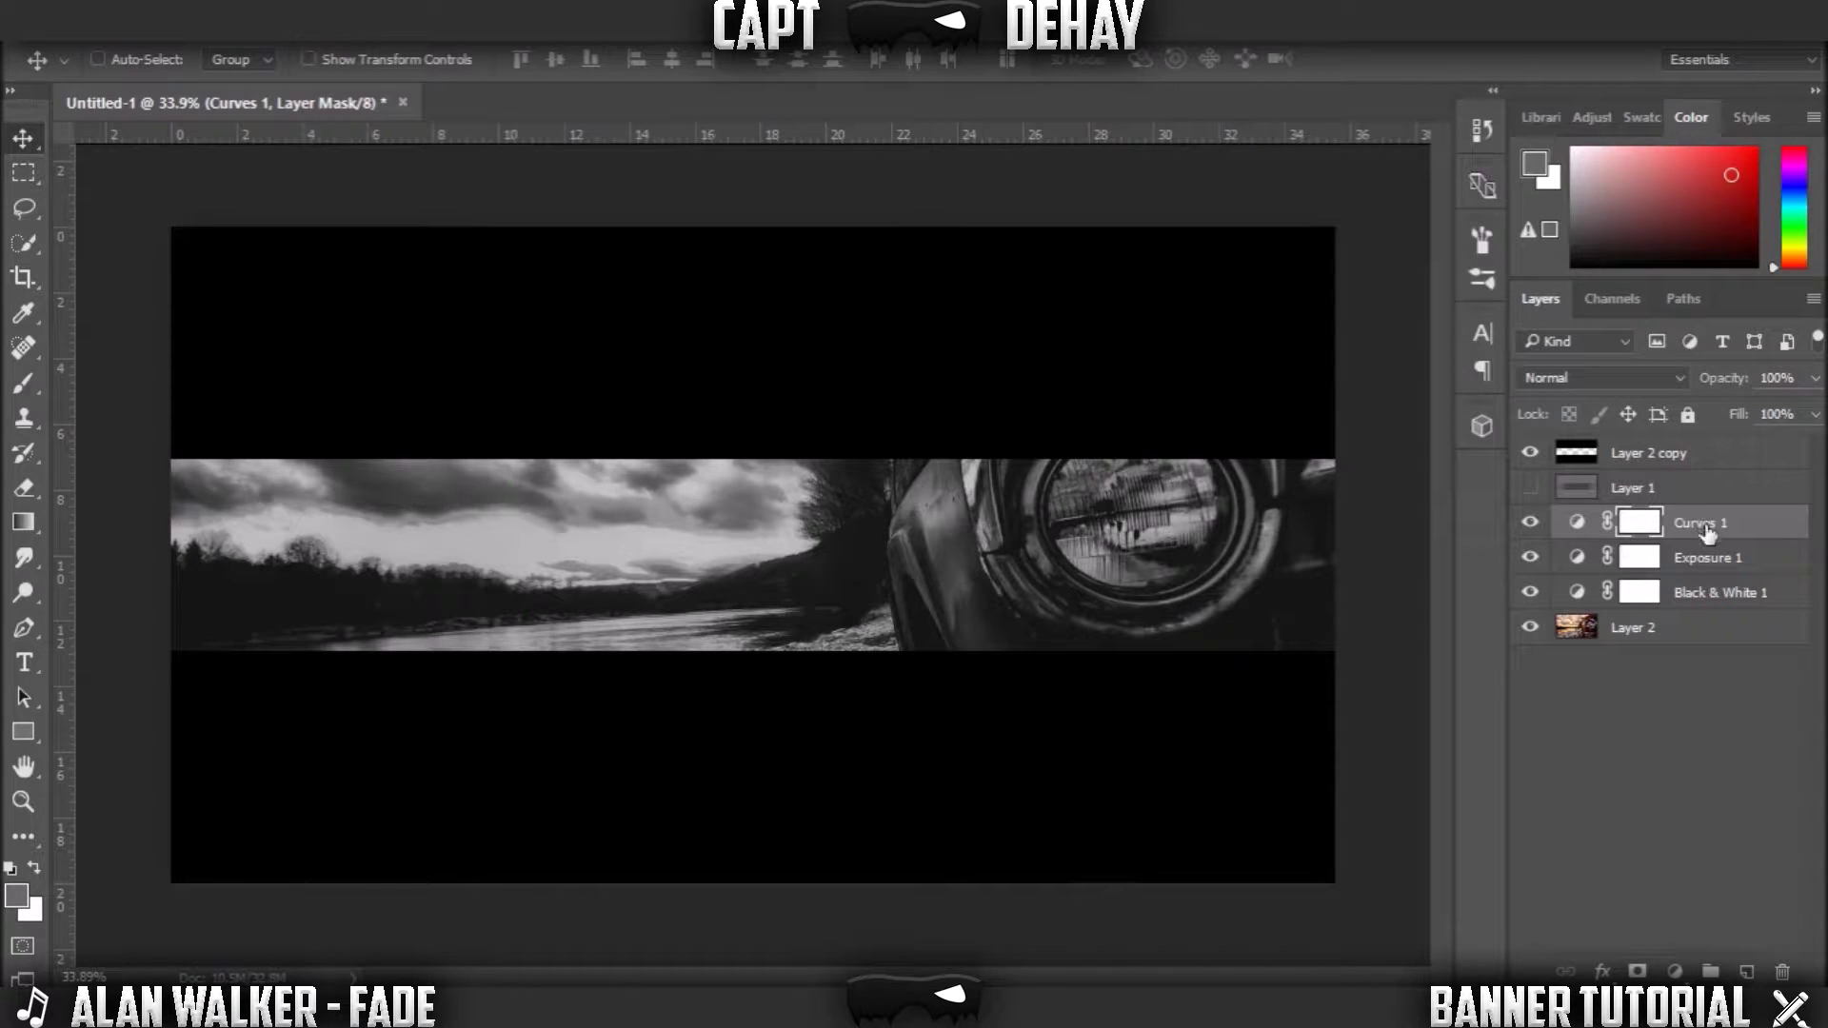
- Group Layer 2 and its adjustments into Group 1 and add an empty layer above
left_click(1633, 627, "shift")
key("ctrl+g")
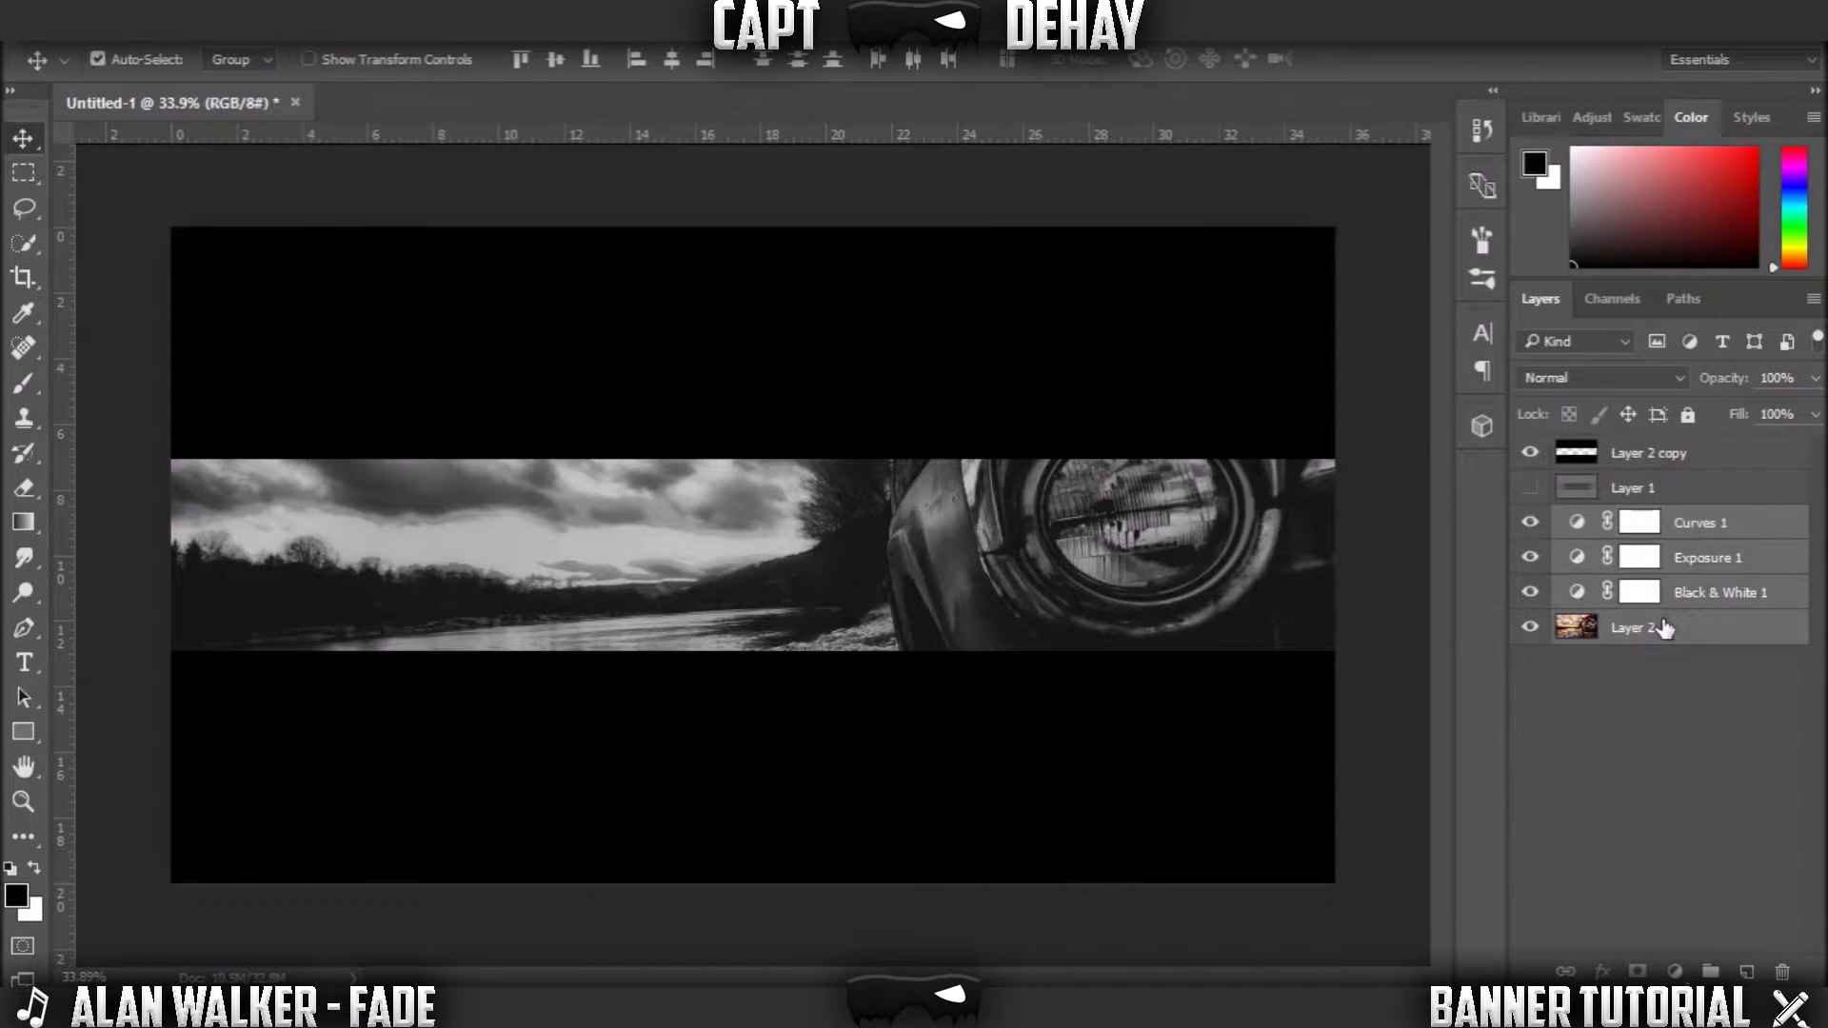
left_click(1530, 520)
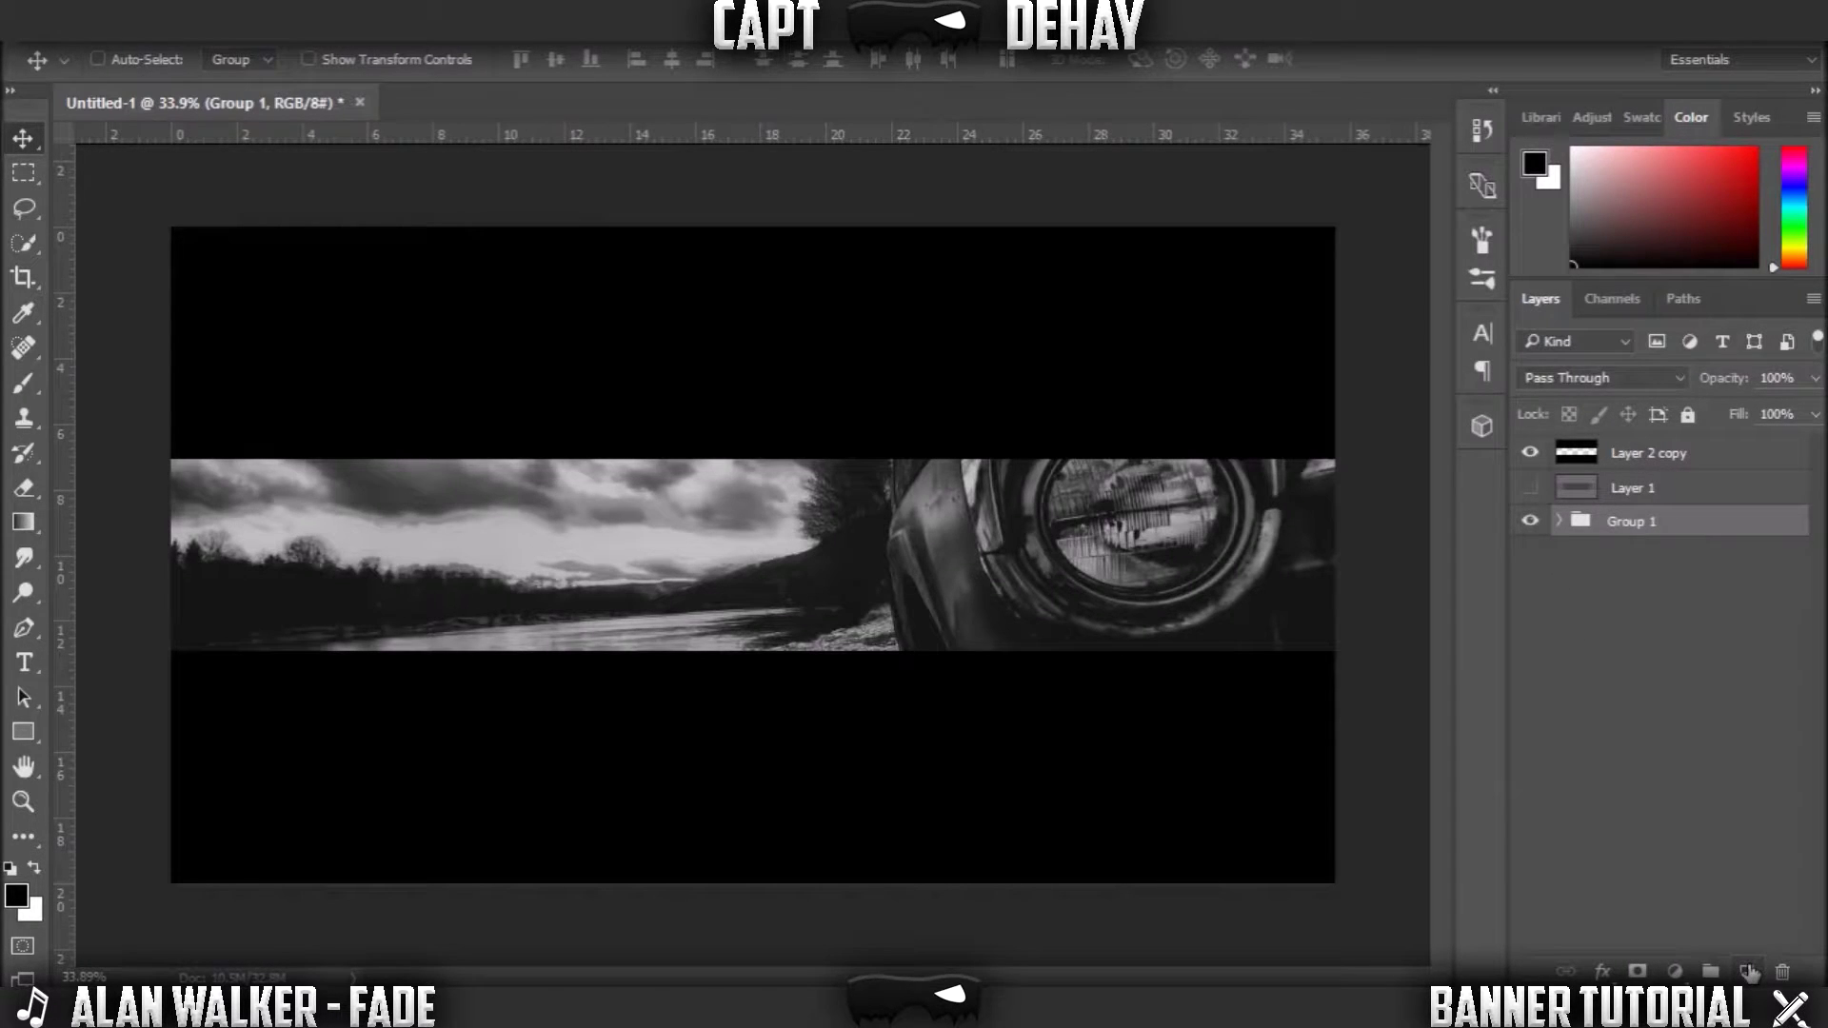
left_click(1746, 971)
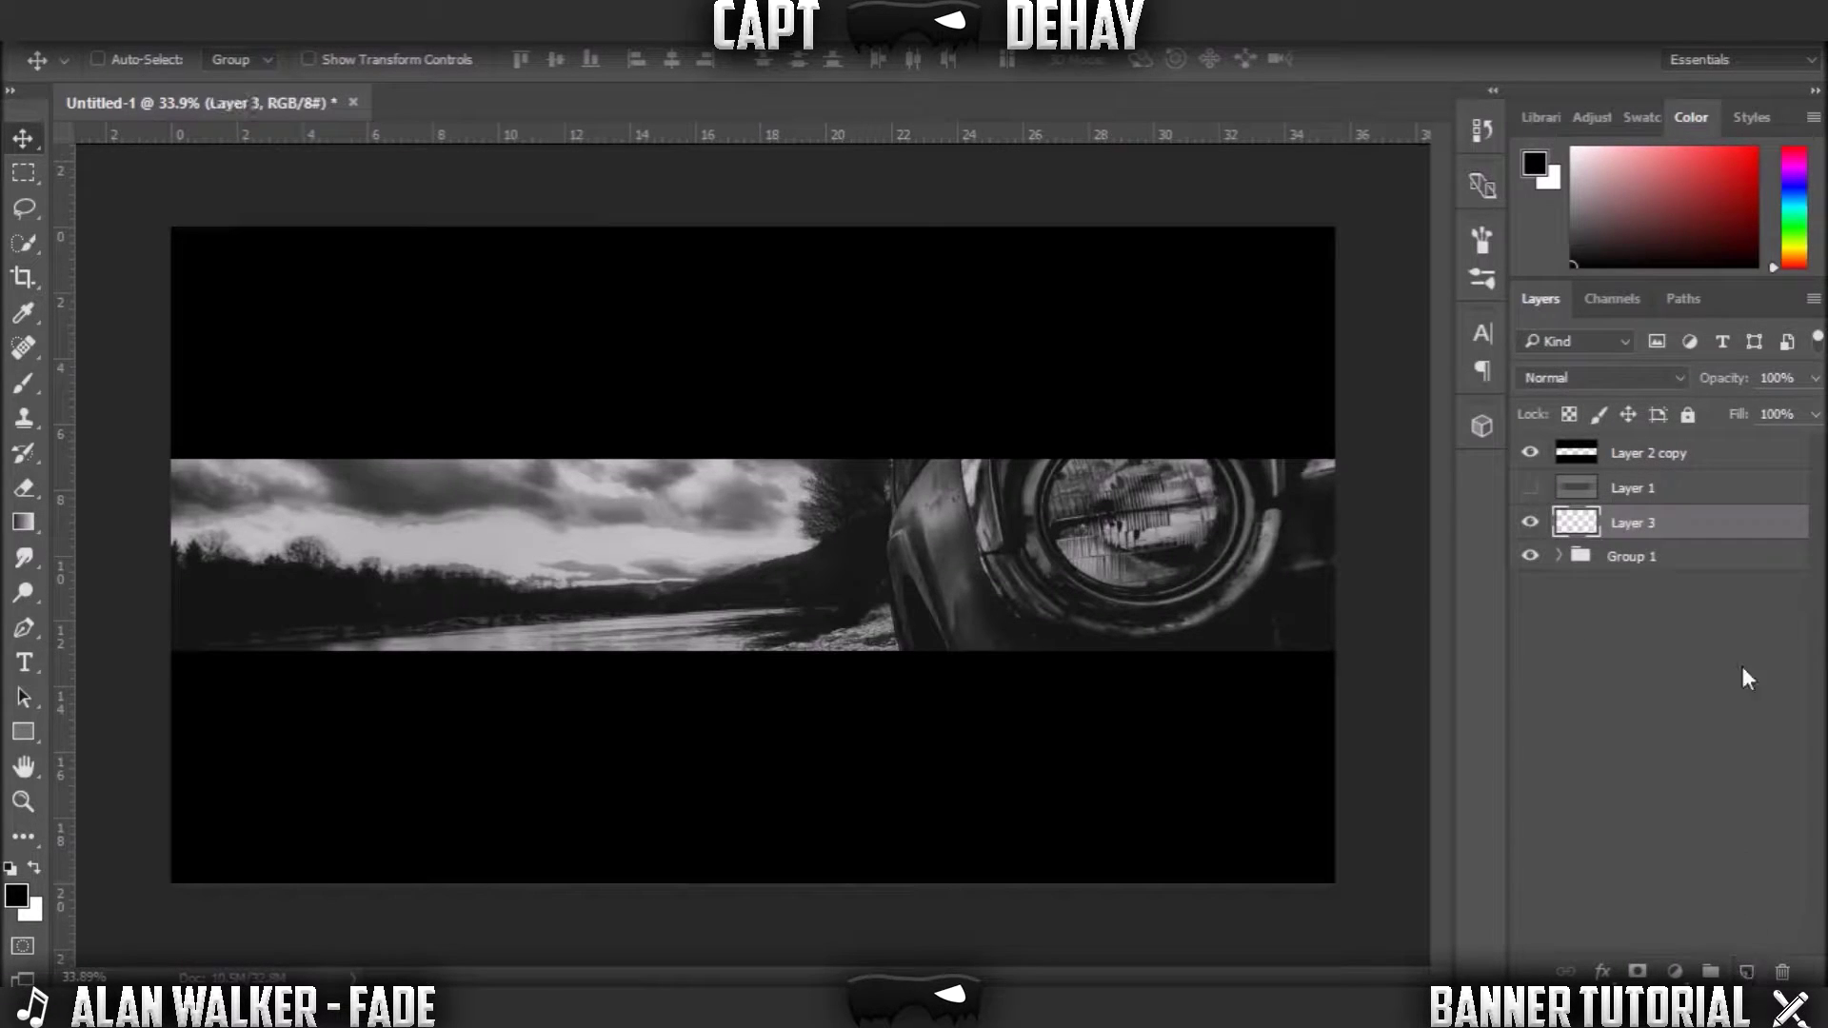
- Paint soft black edges on Layer 3 with a large brush
left_click(24, 383)
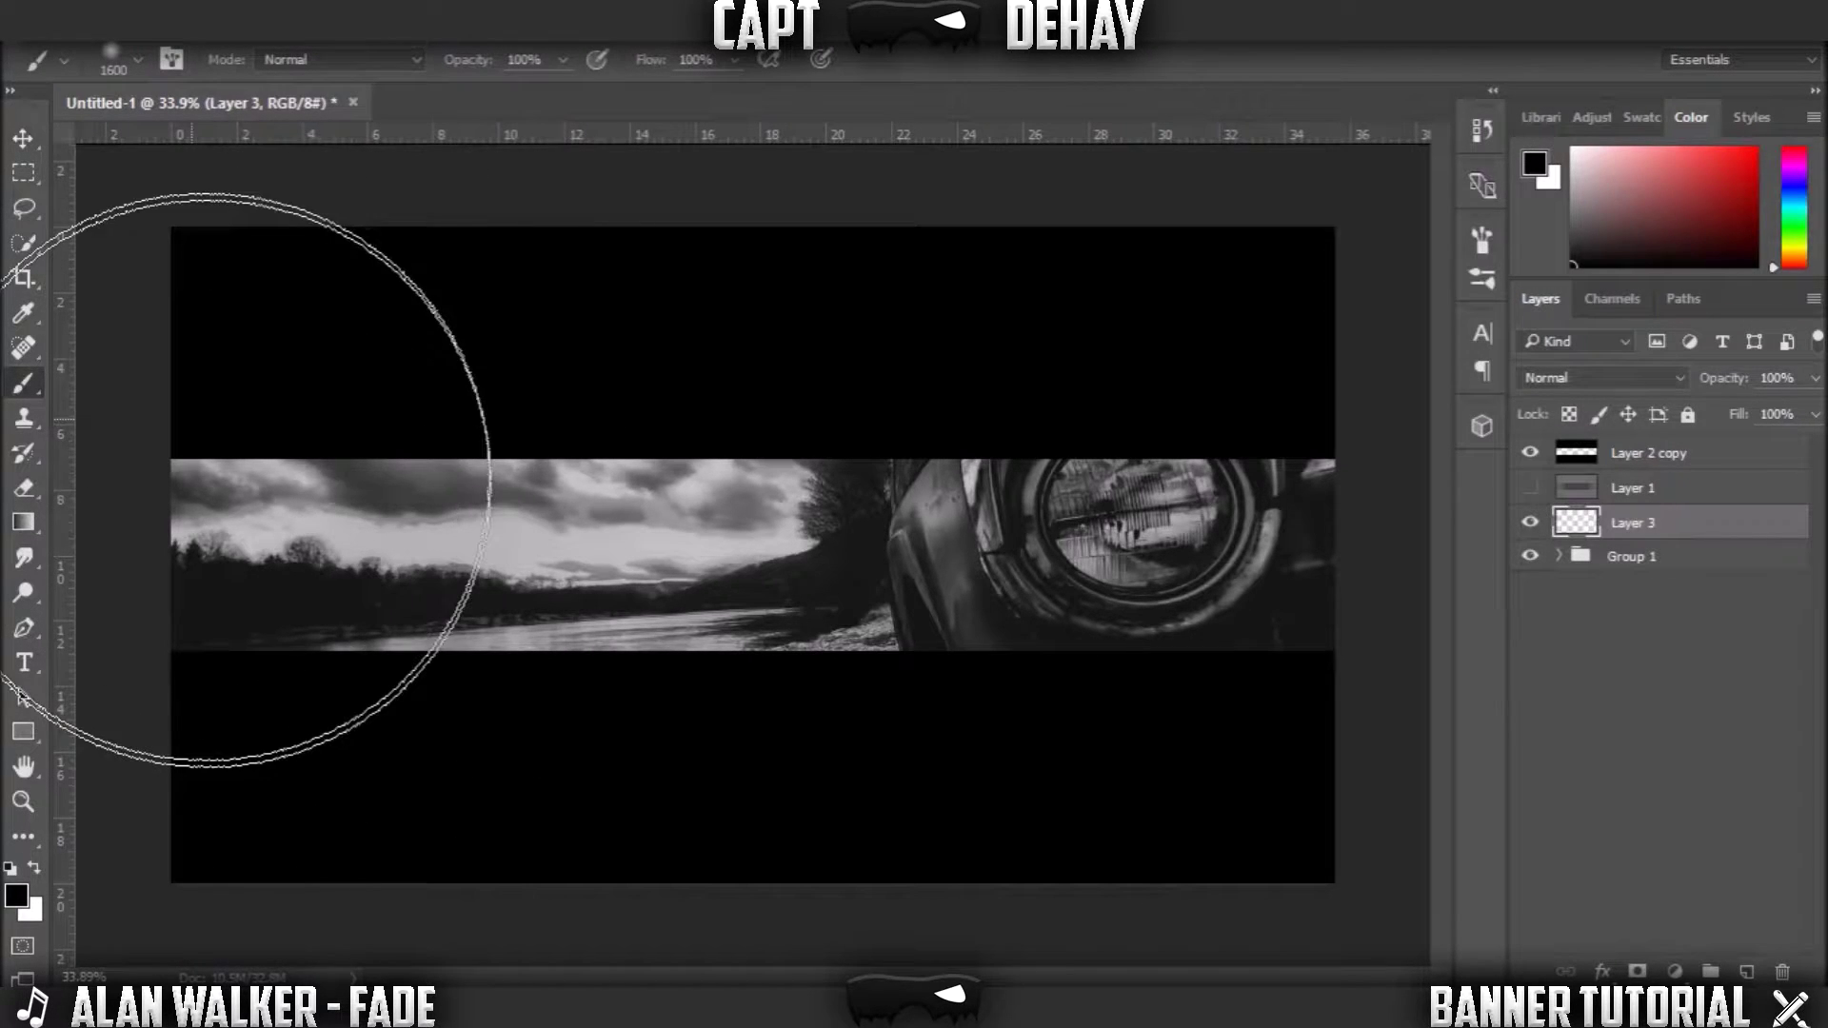
left_click(204, 480)
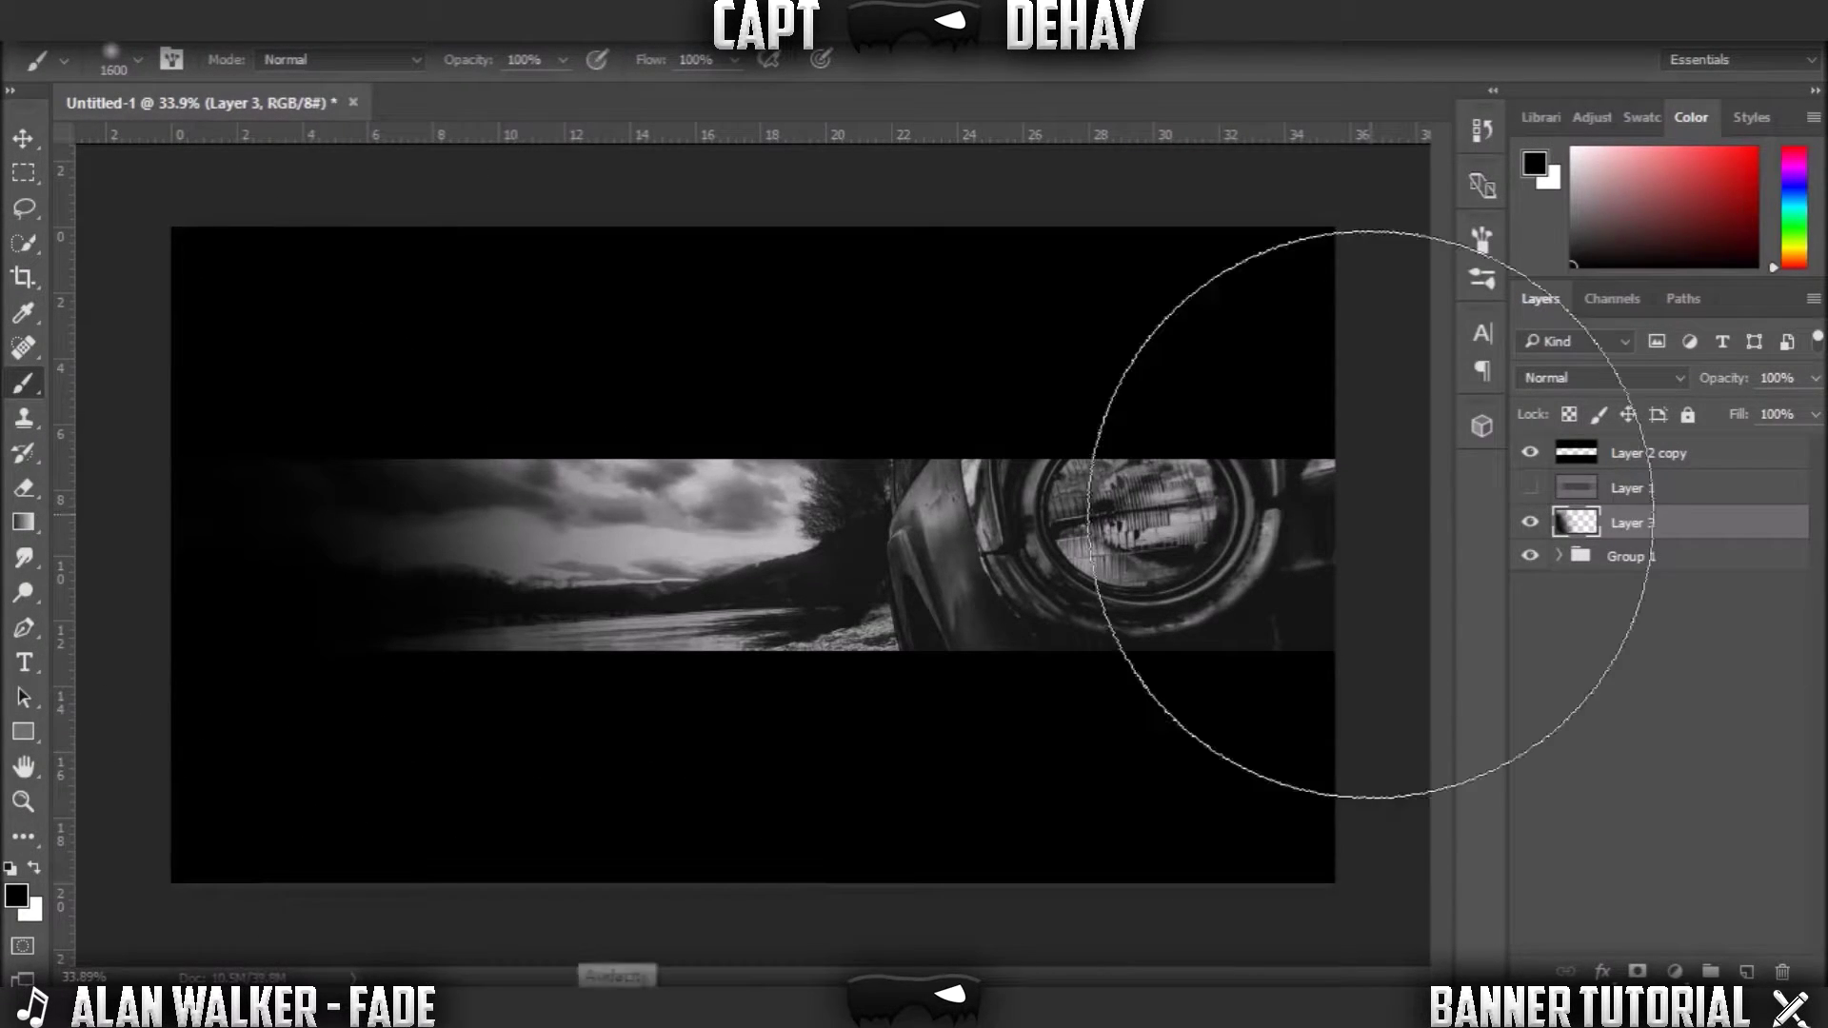
scroll(1122, 878, "down", 1)
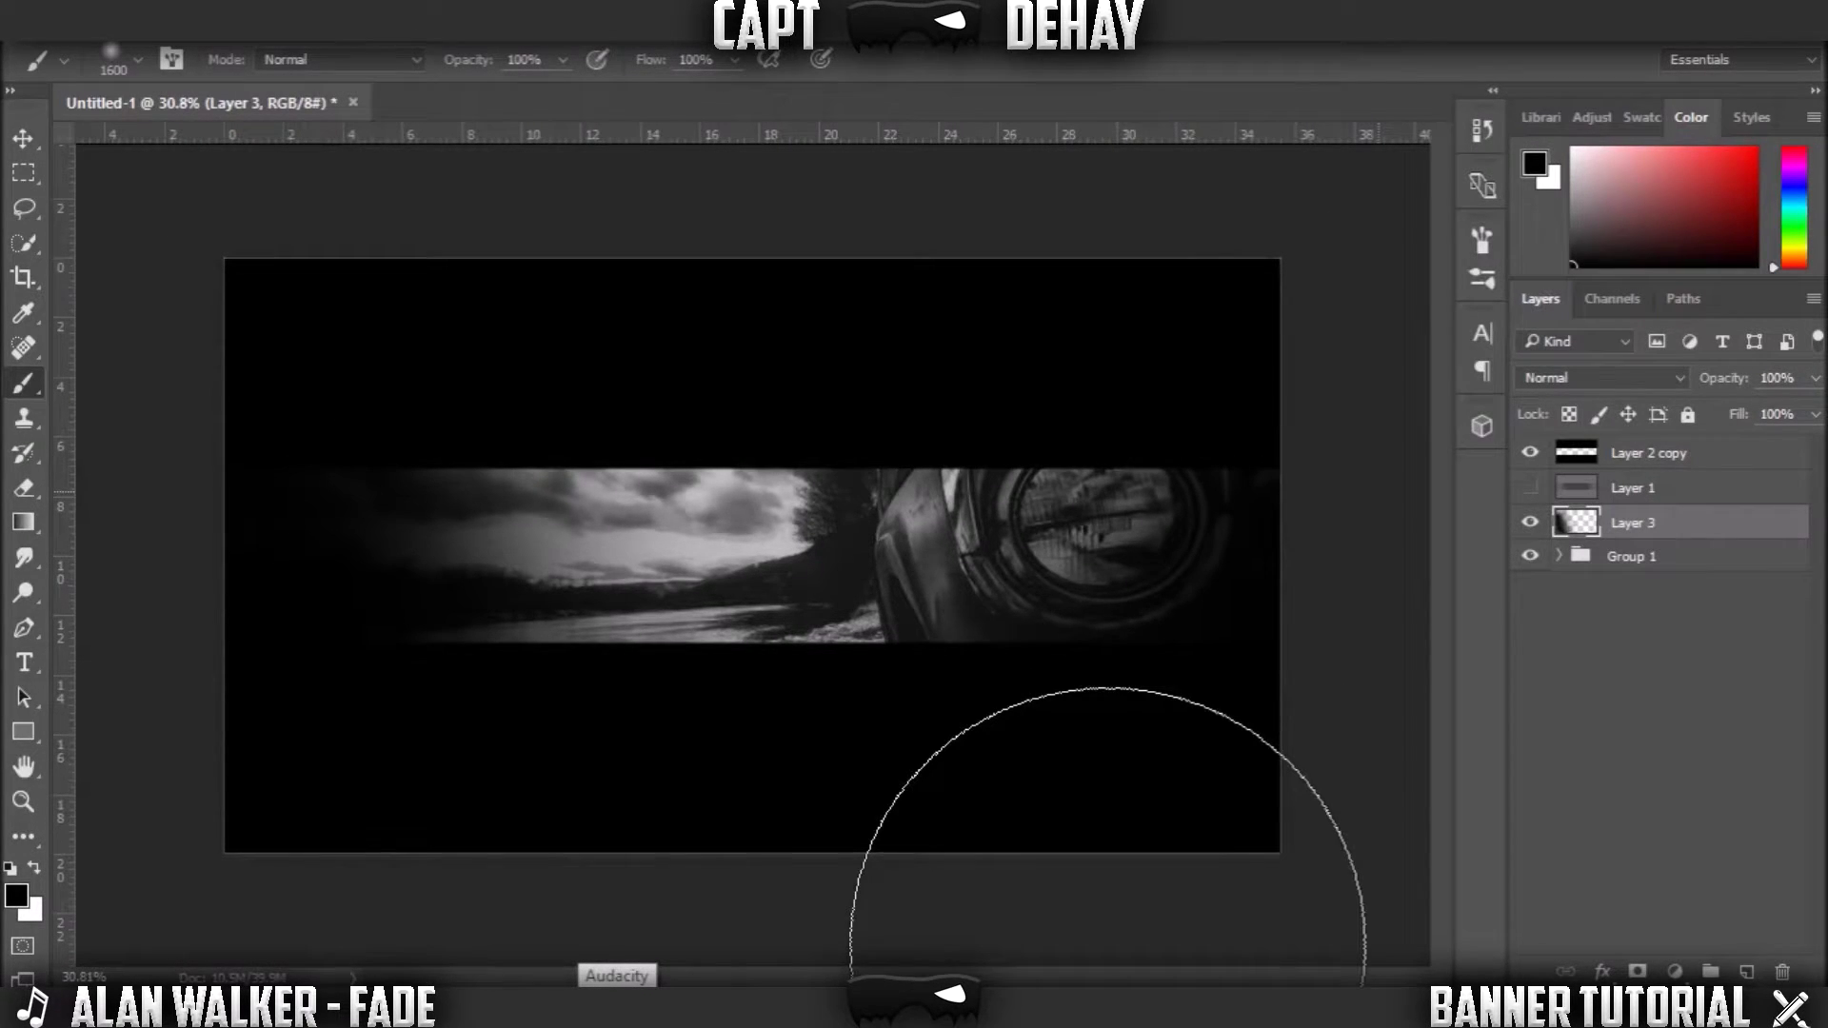
left_click_drag(952, 952, 536, 905)
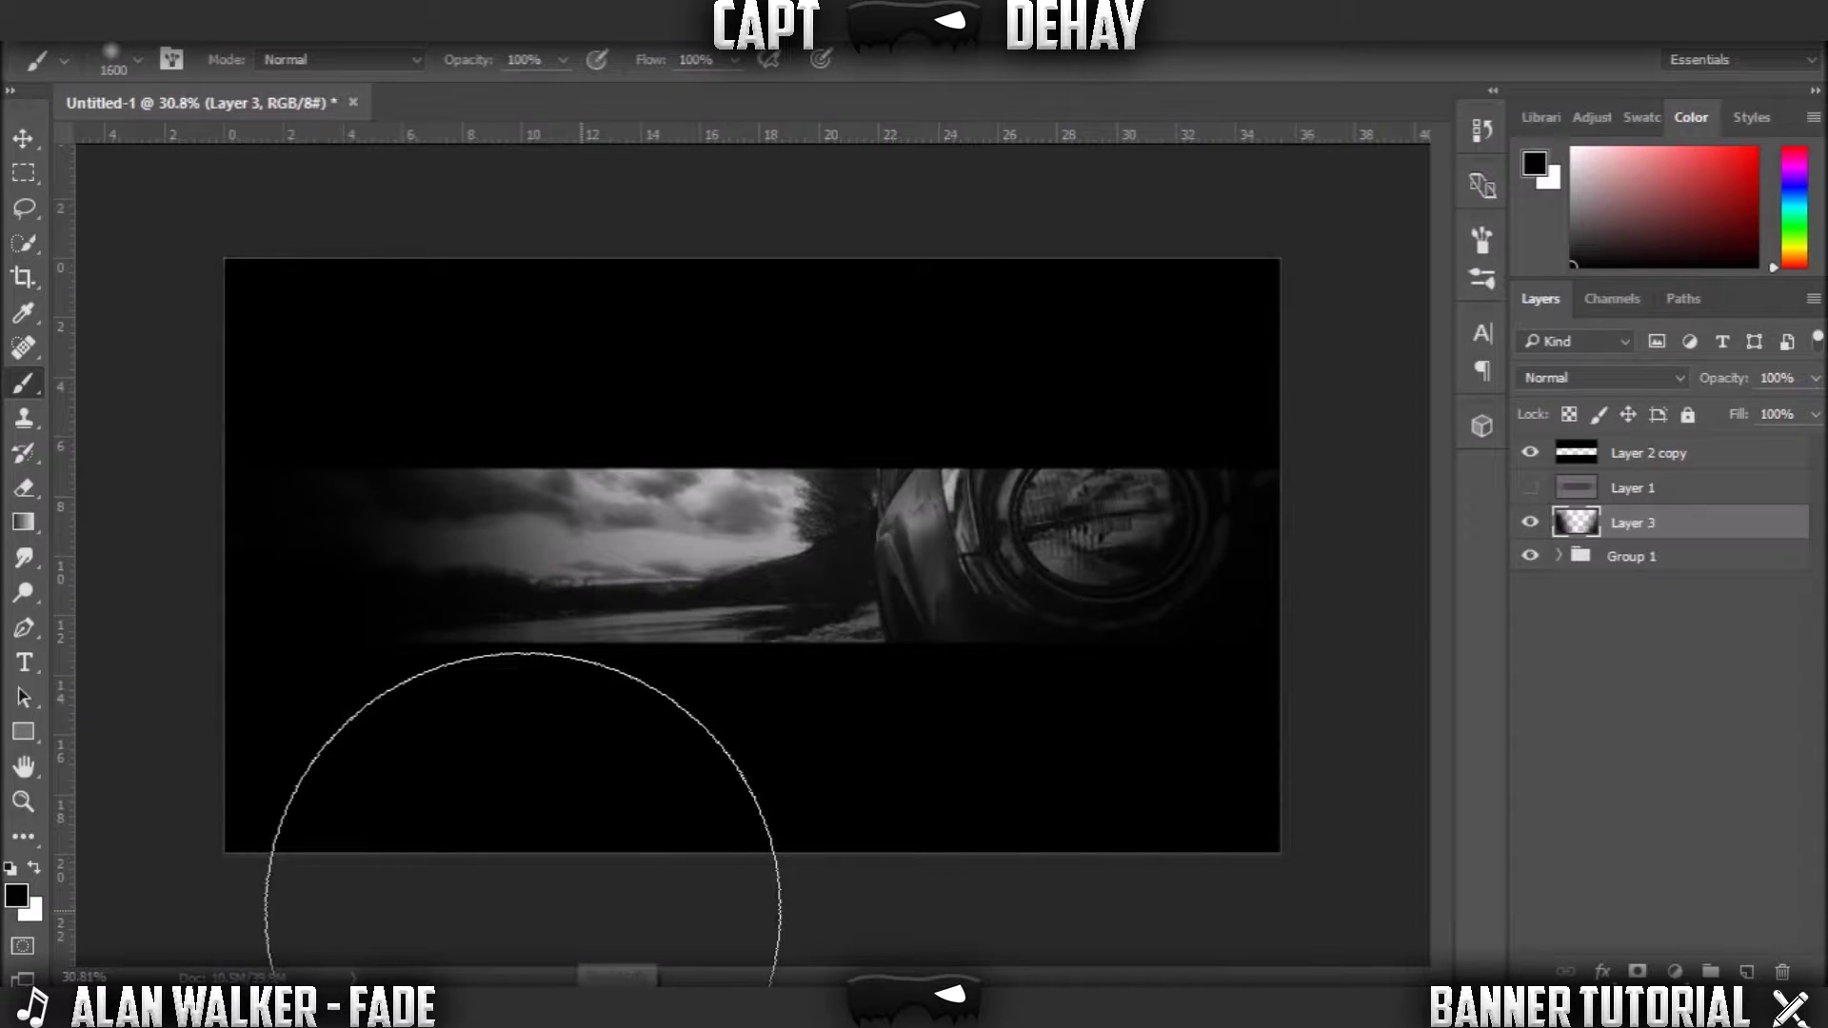
- Set Layer 3 opacity to 55% and add an empty Layer 4 with white as foreground
key("v")
scroll(808, 694, "up", 1)
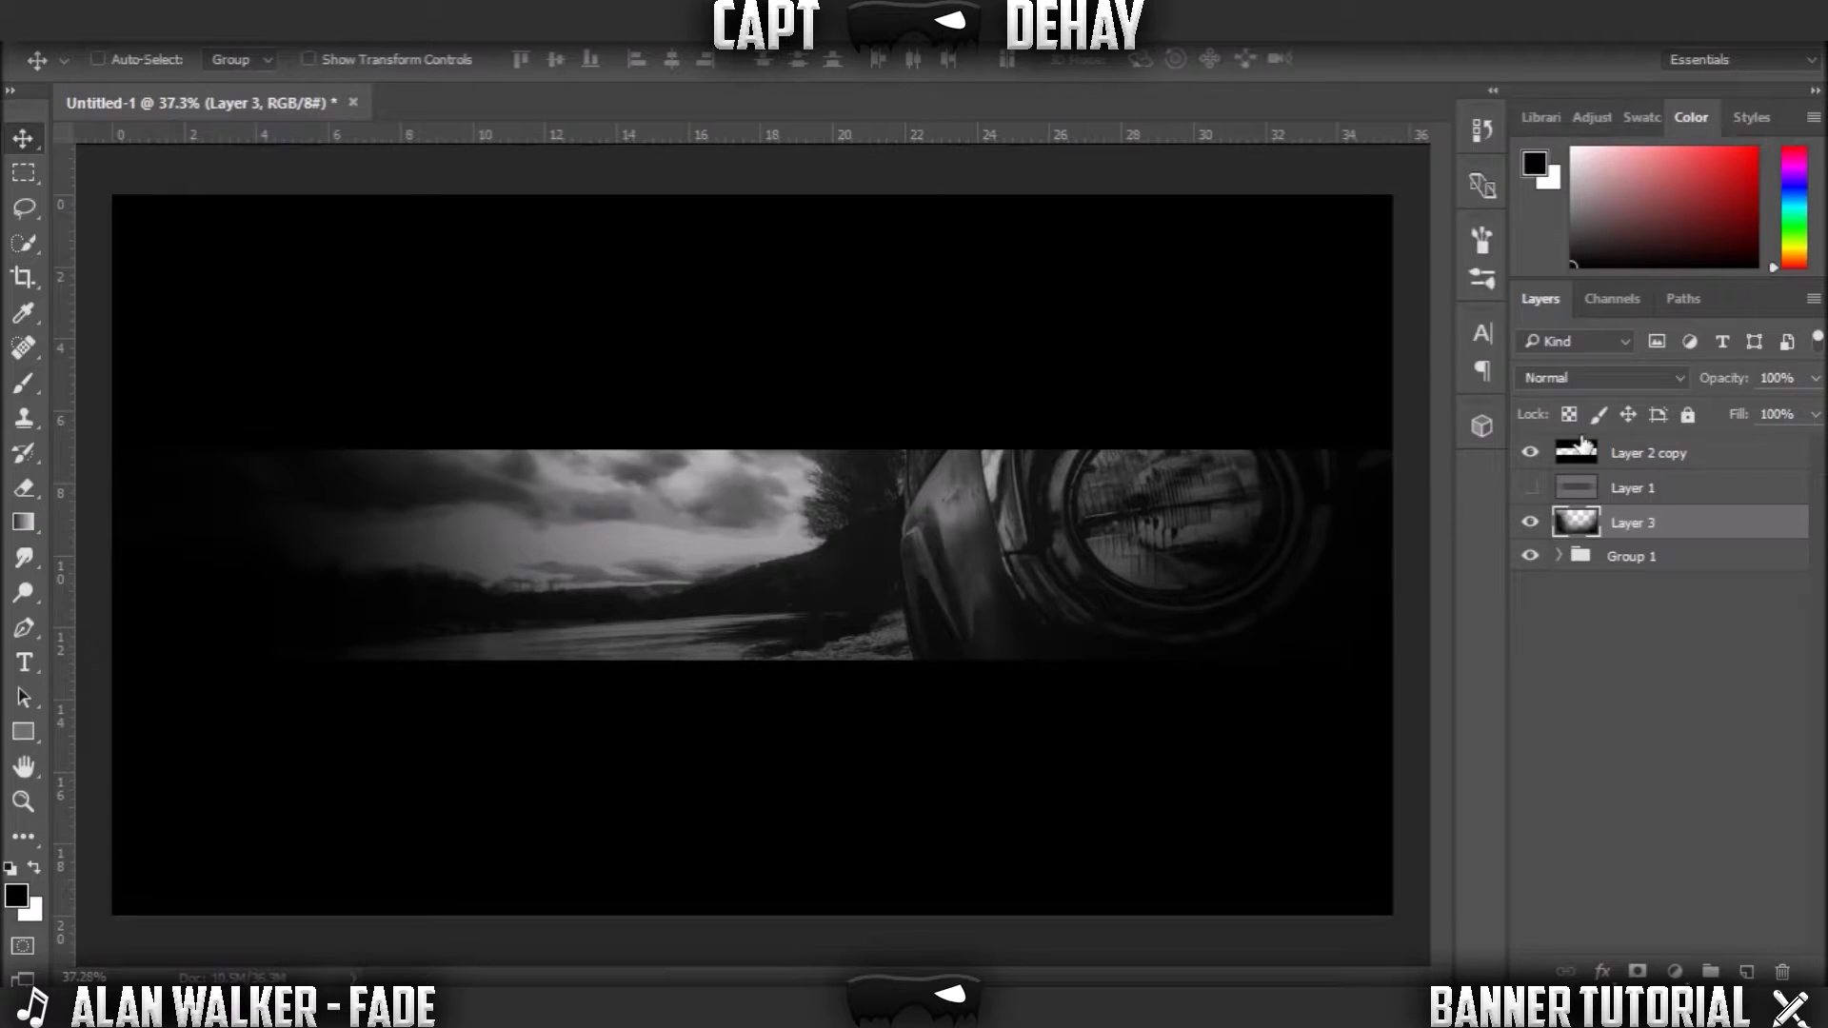
left_click_drag(1815, 378, 1756, 416)
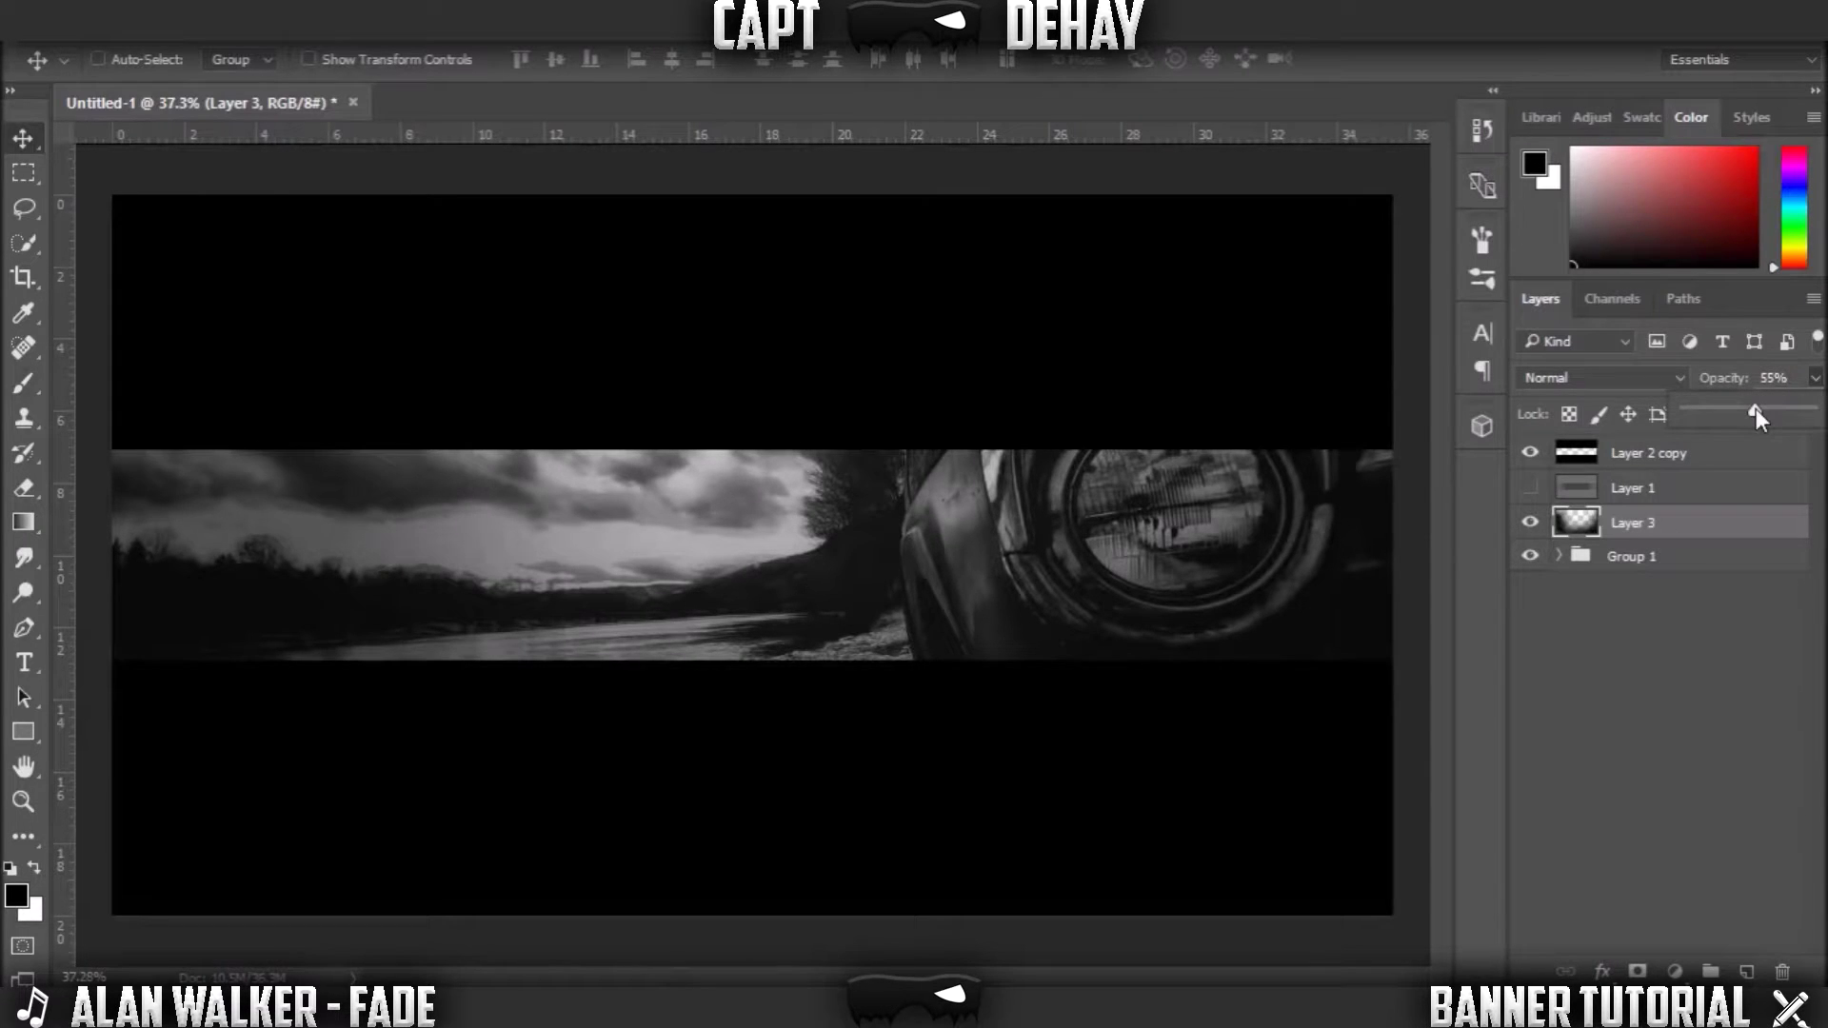
key("ctrl+shift+alt+n")
key("x")
scroll(746, 734, "down", 1)
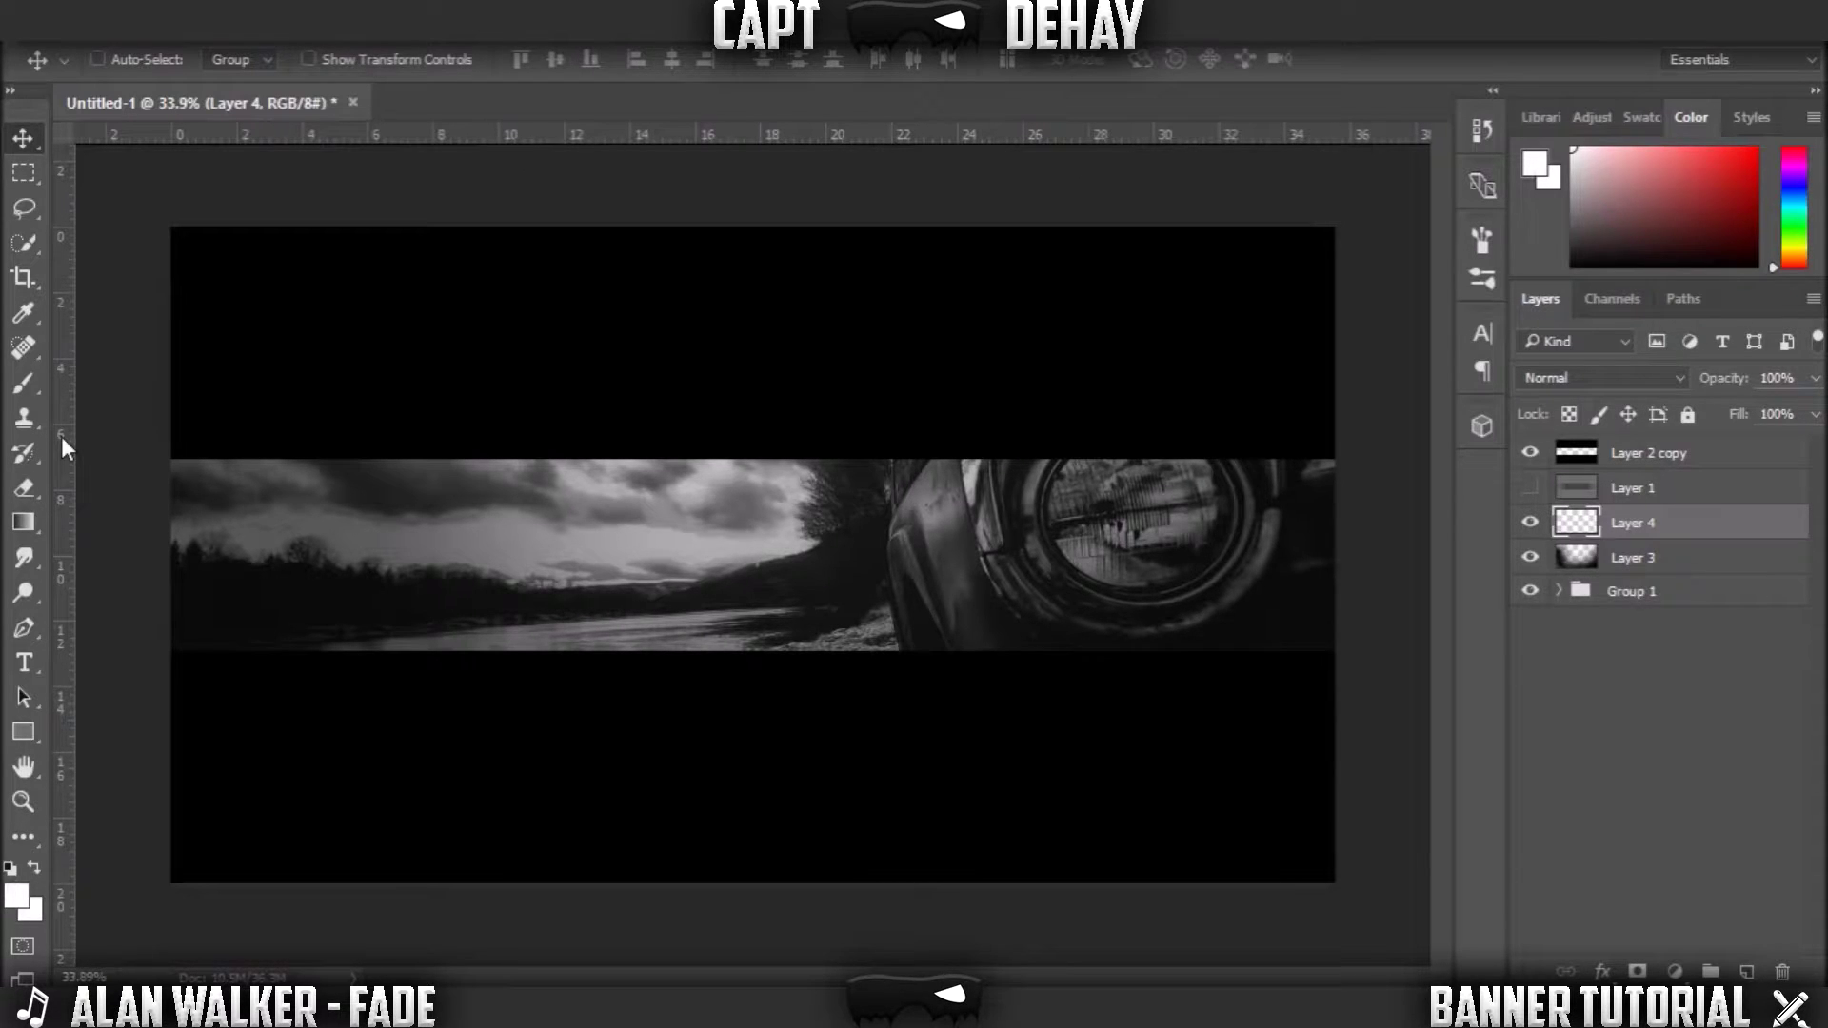
- Brush white over the middle of the strip around the trees on Layer 4
key("b")
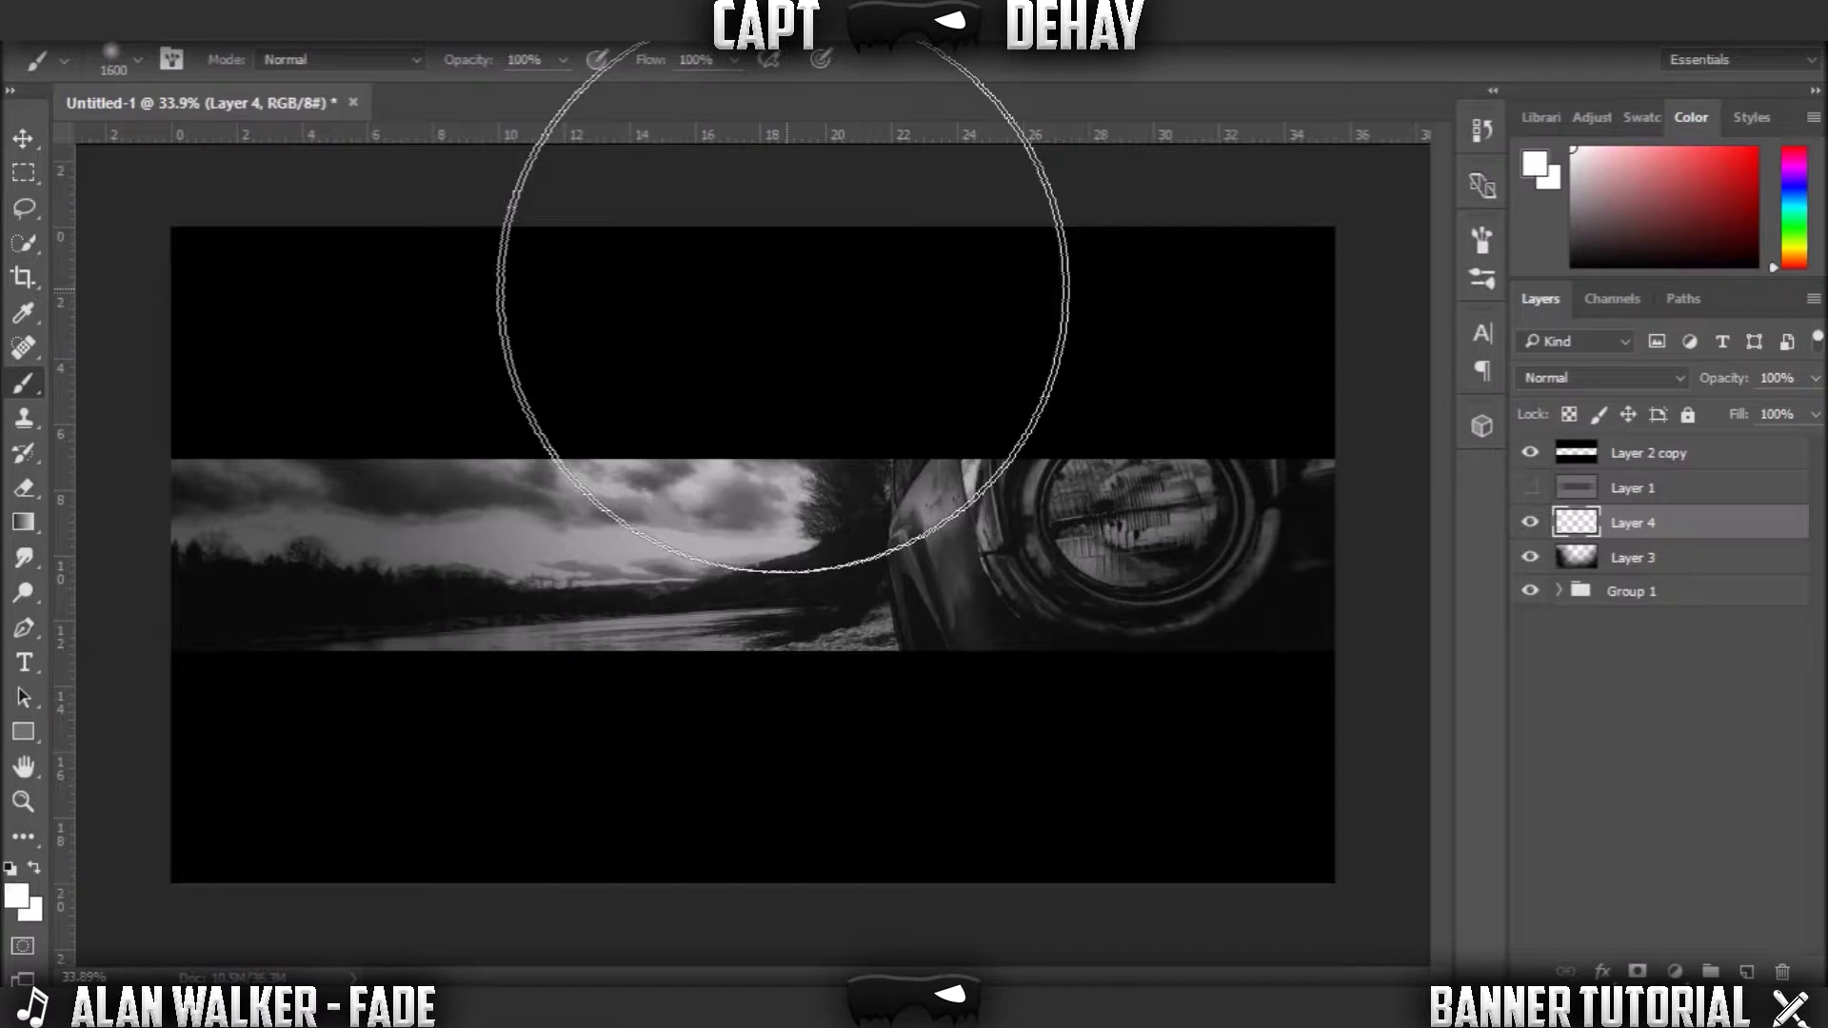
left_click_drag(783, 286, 802, 629)
scroll(802, 629, "up", 1)
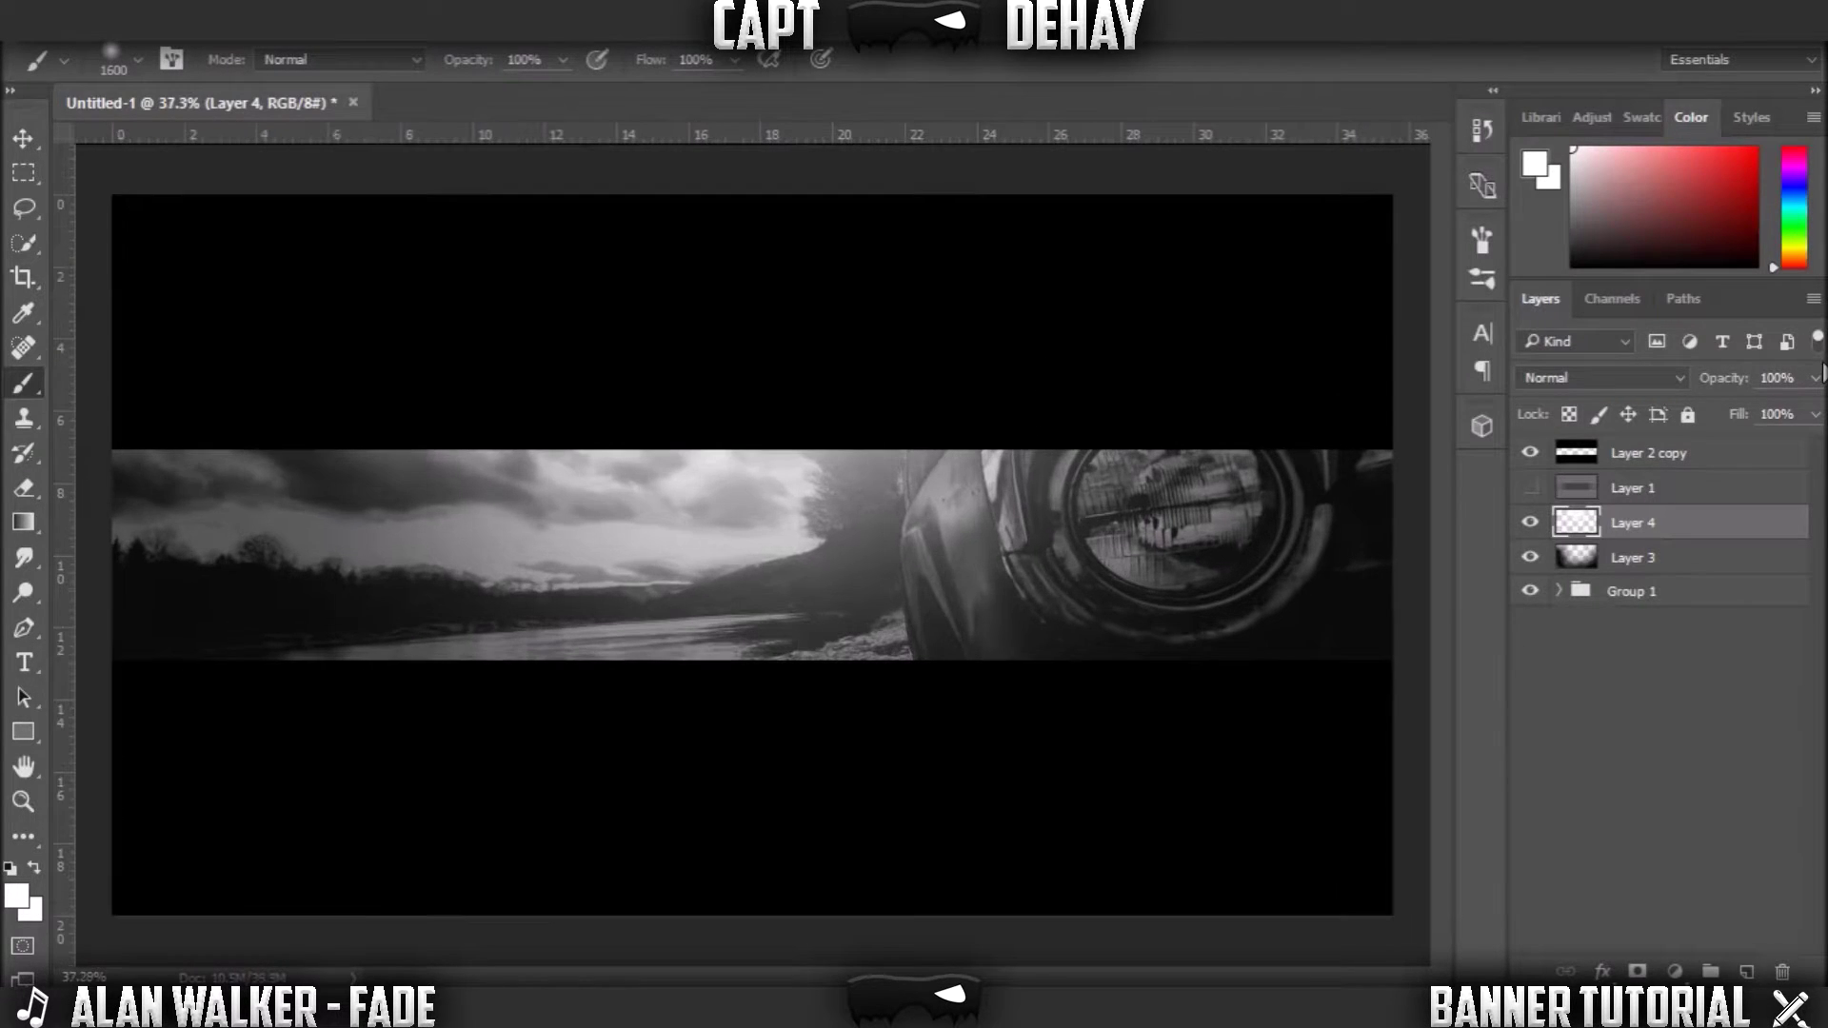
- Lower Layer 4 opacity to 66% and select Group 1
left_click(1815, 378)
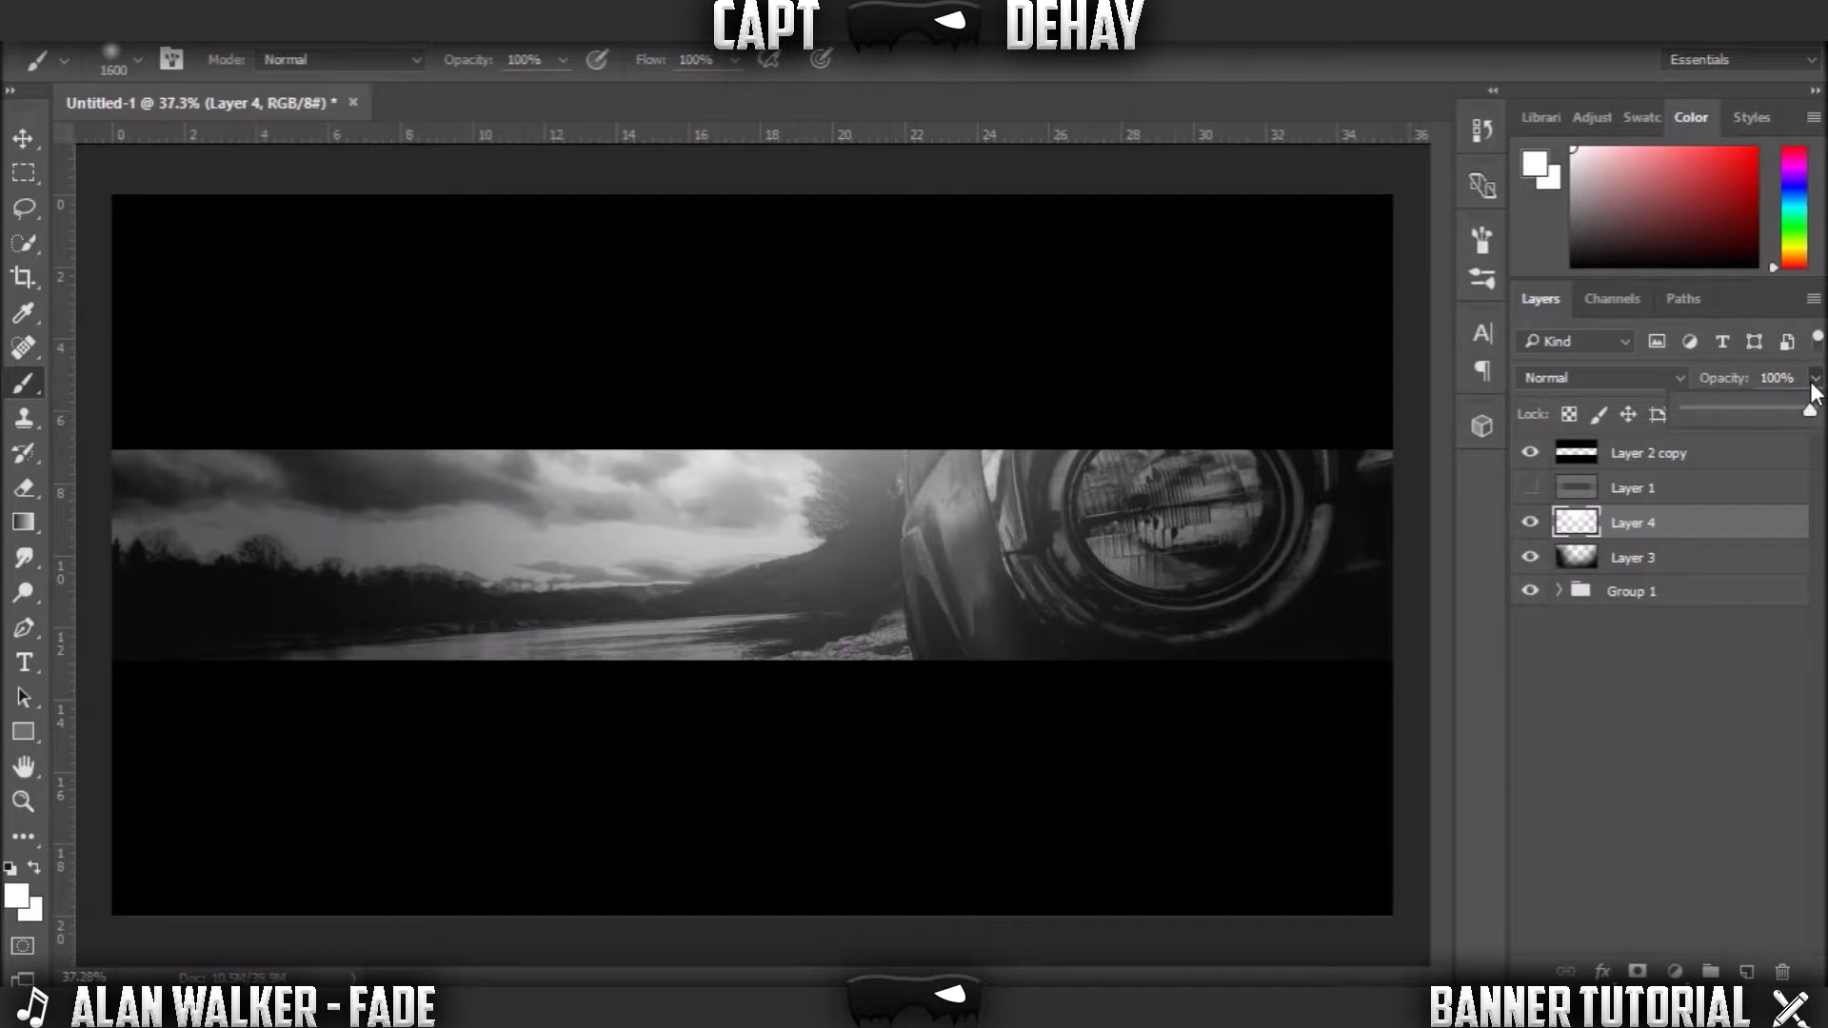
left_click_drag(1810, 409, 1766, 409)
key("v")
scroll(755, 603, "down", 3)
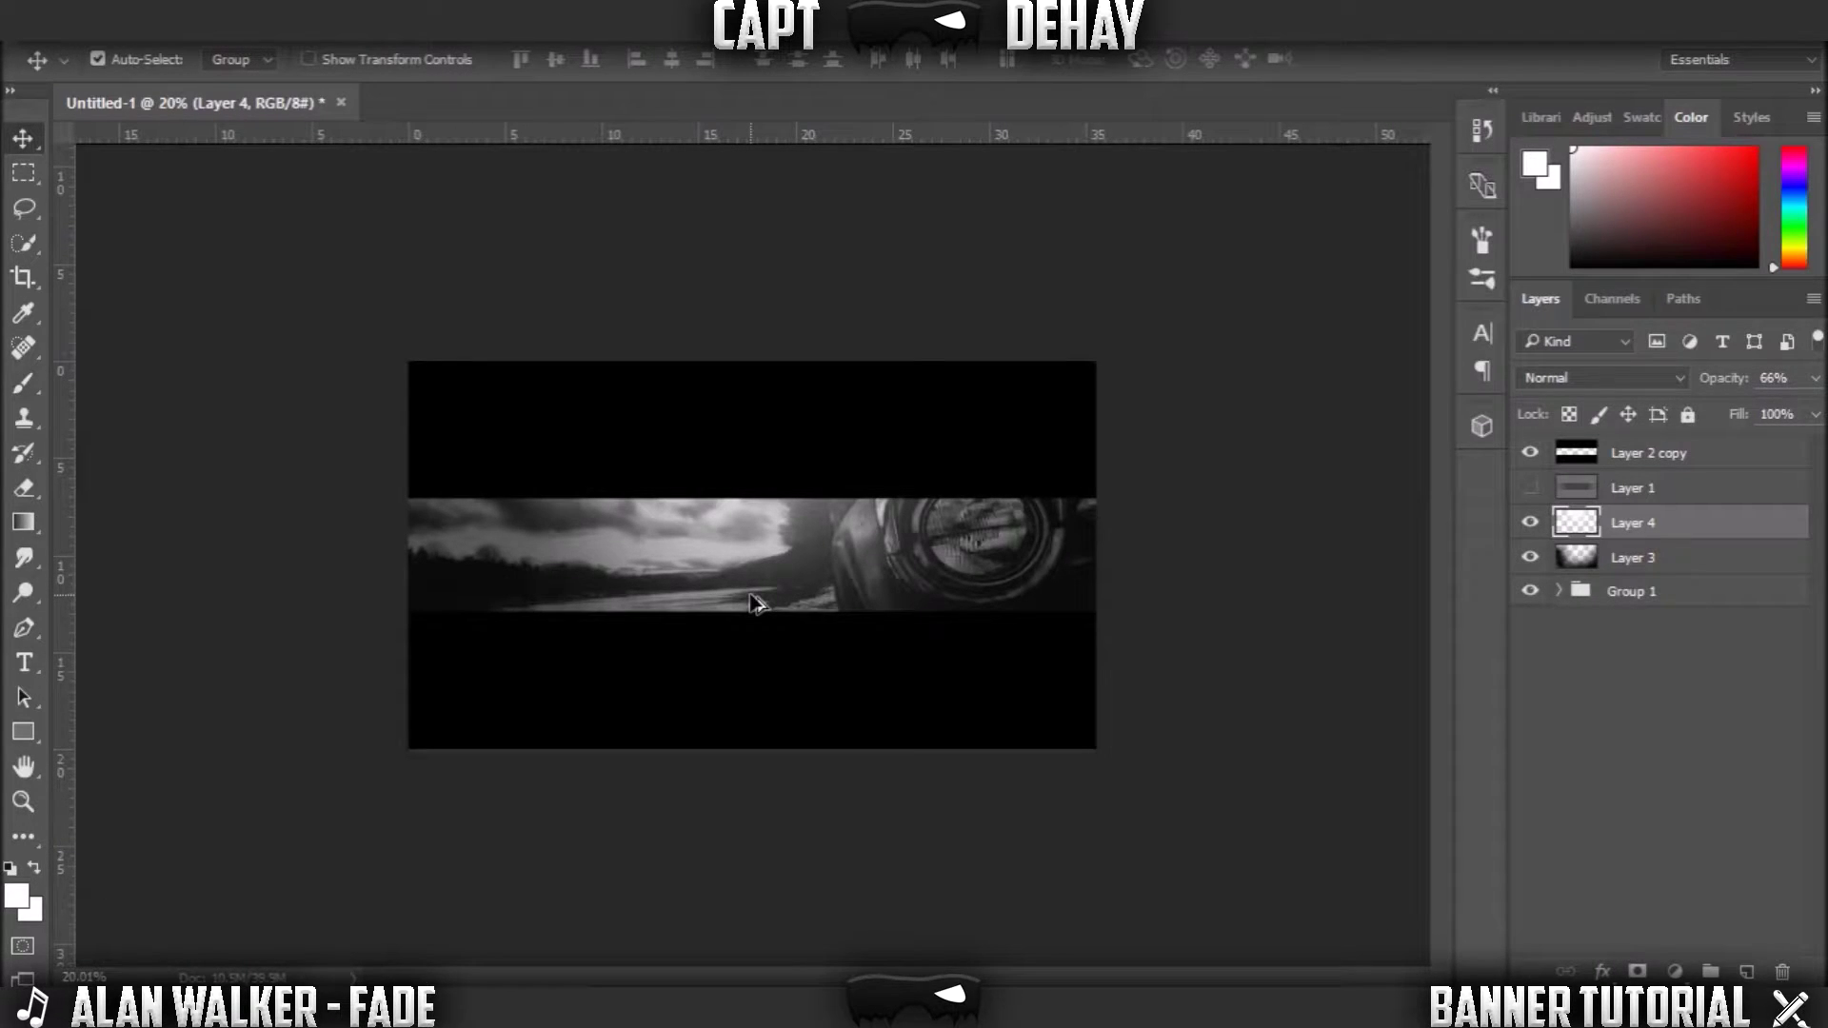
scroll(753, 562, "up", 6)
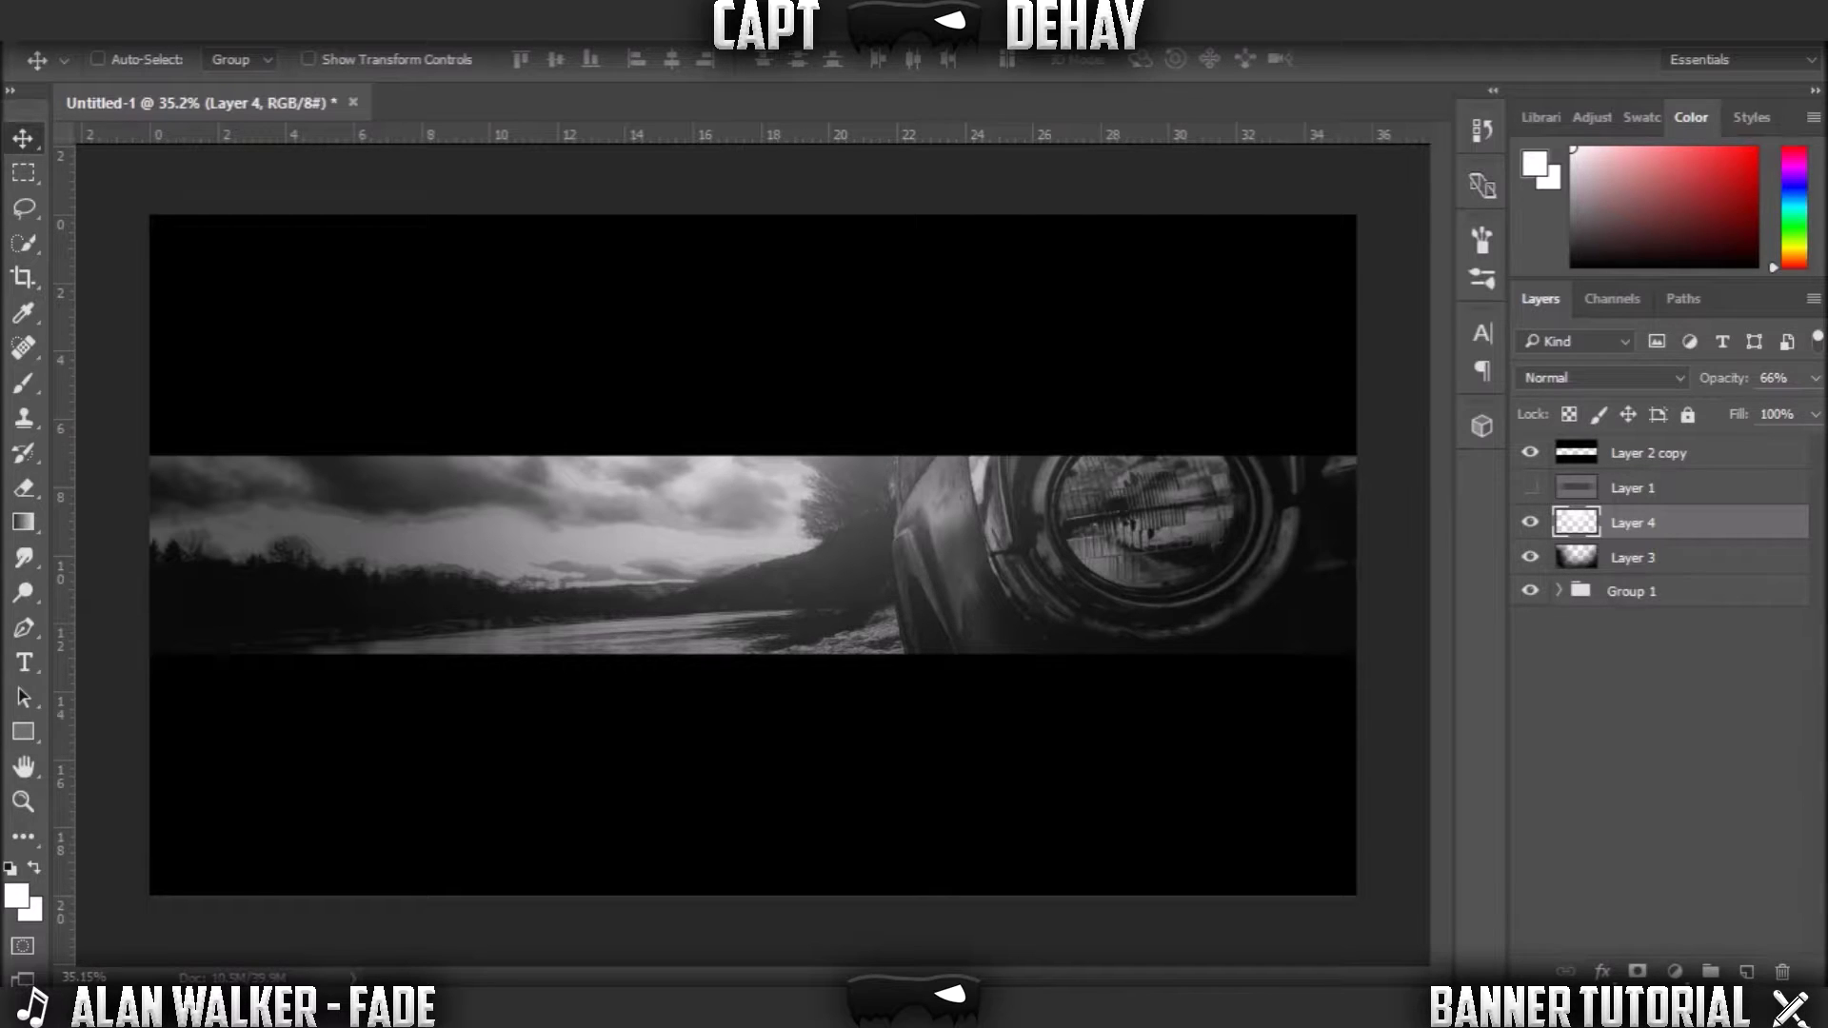
left_click_drag(1630, 591, 1750, 966)
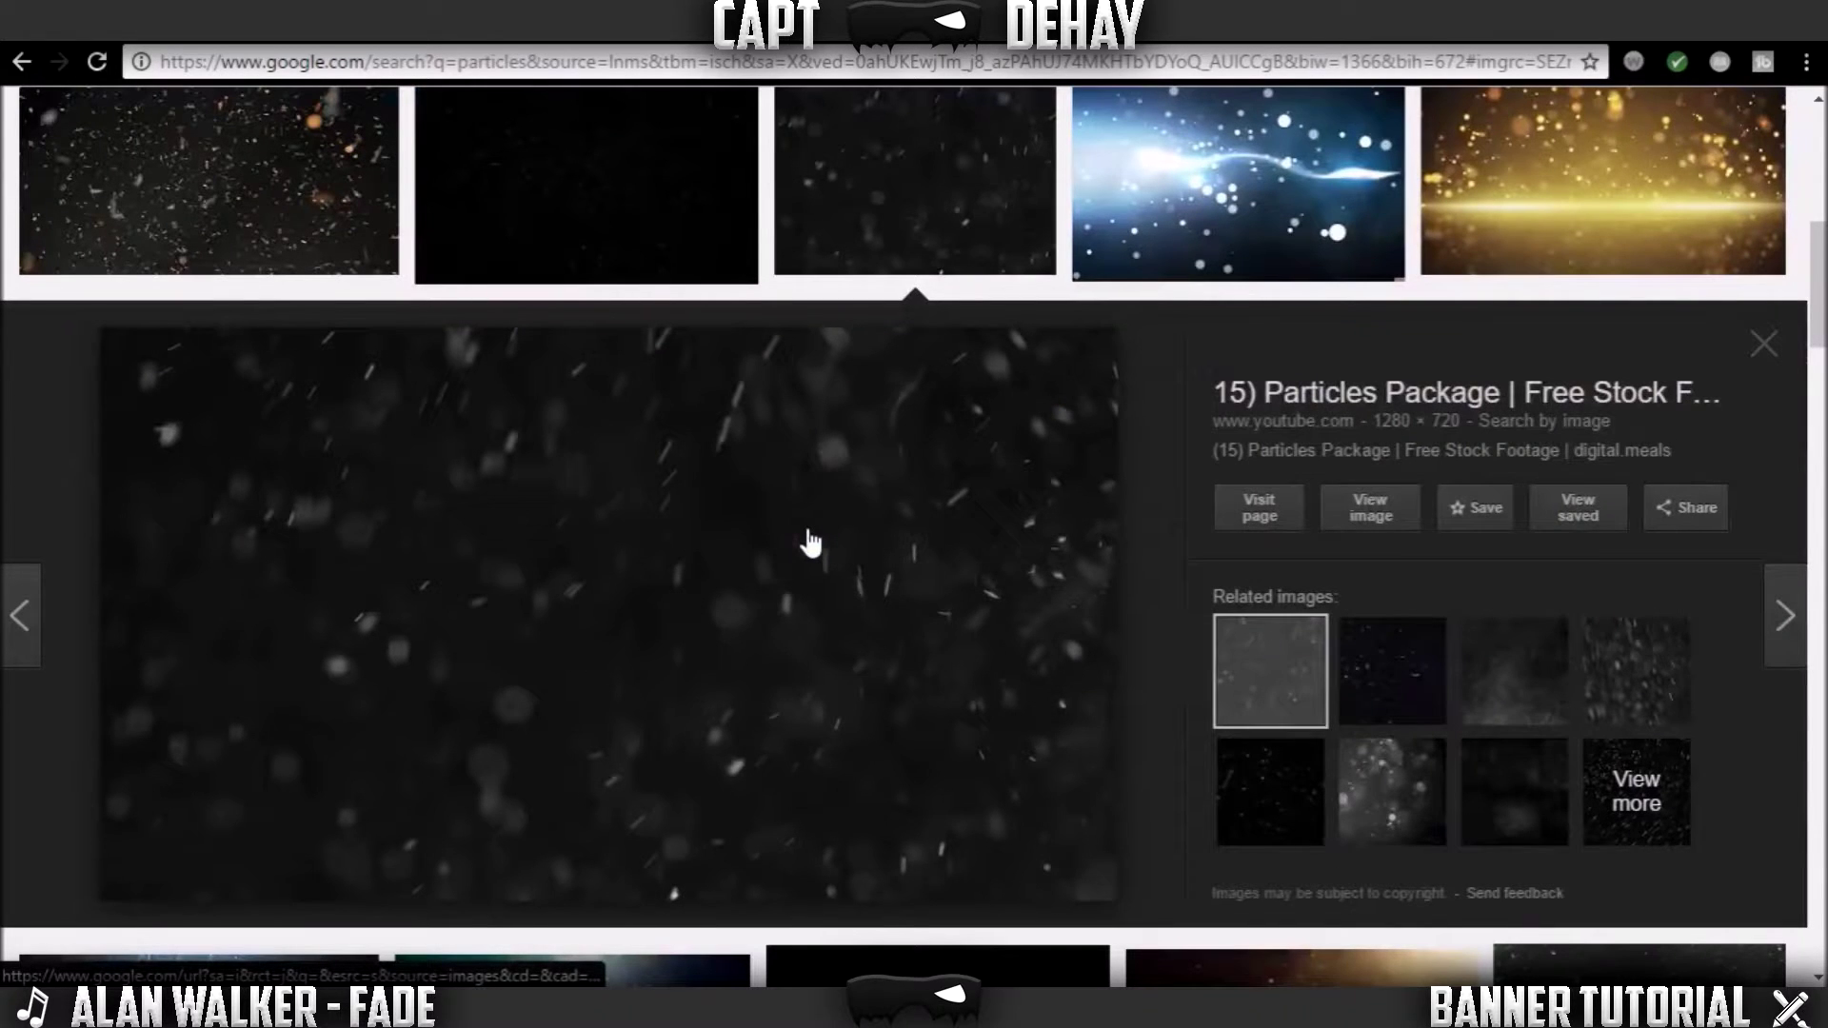
- Bring up the copy options for the dark falling-particles image in Google Images
right_click(769, 593)
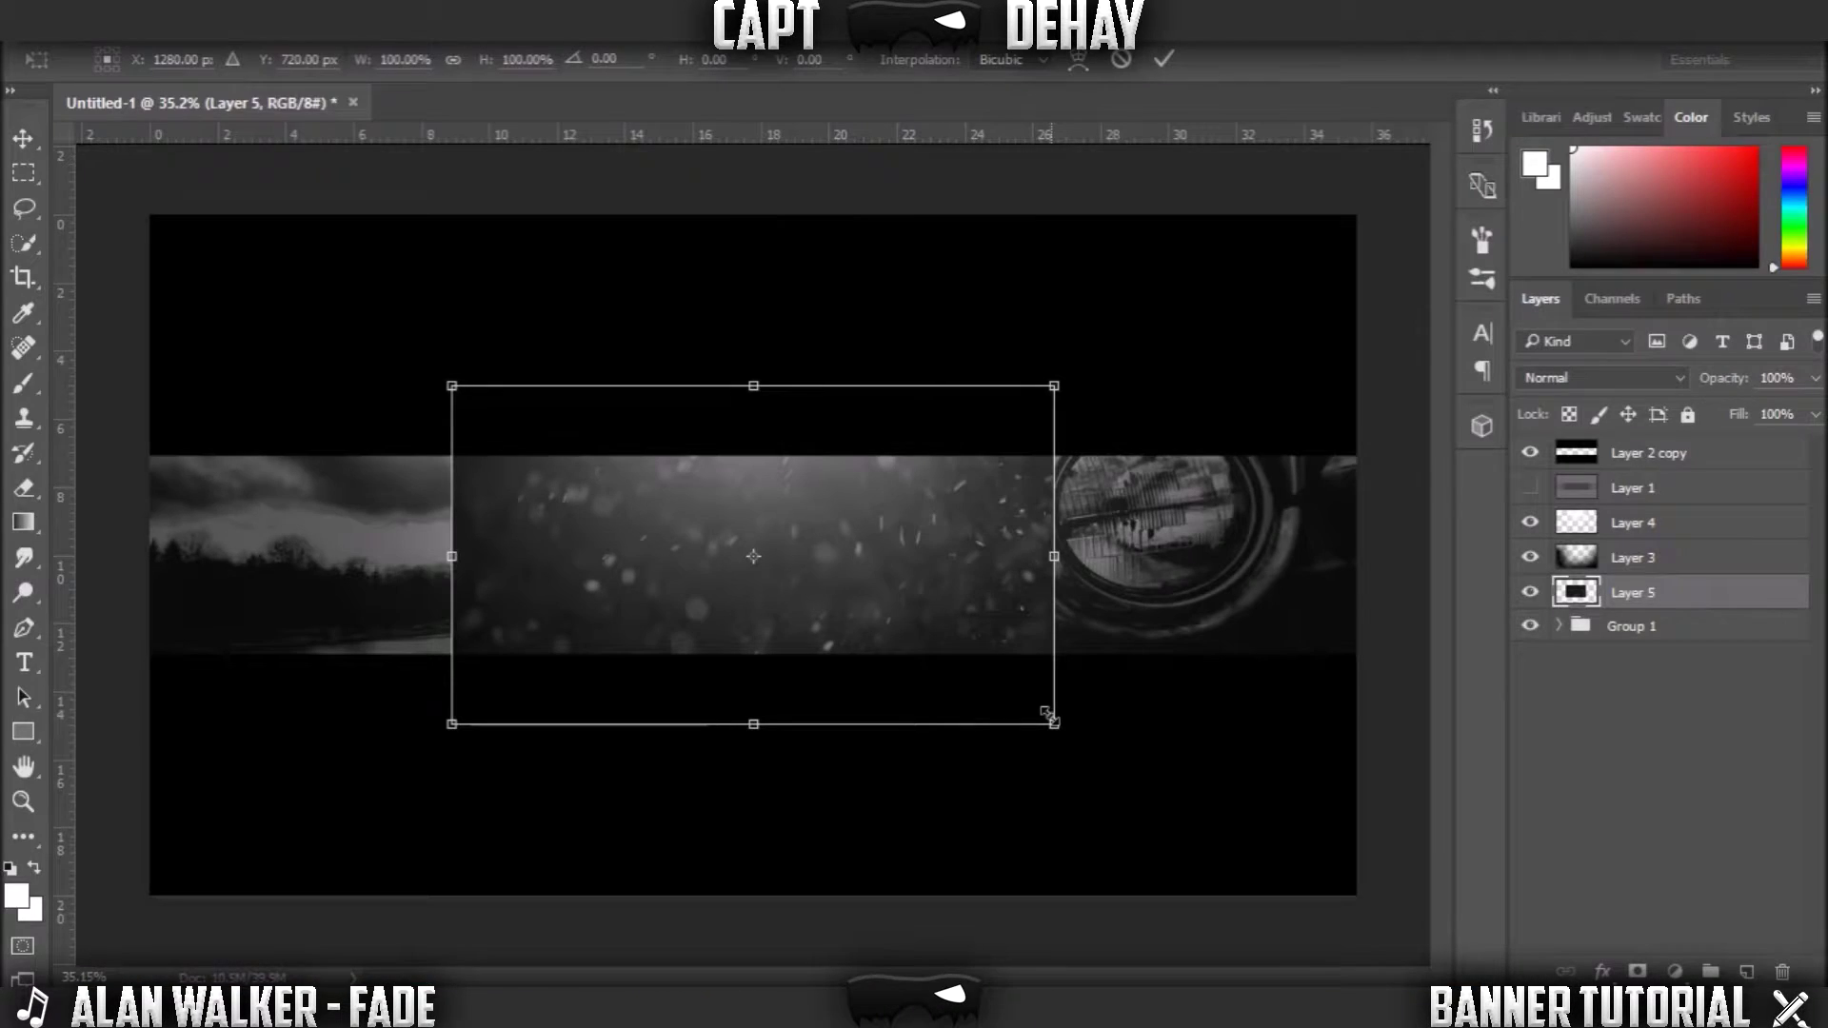
- Enlarge the particles layer to fill the banner and blend it in Screen mode at 49% opacity
left_click_drag(1050, 716, 1378, 906)
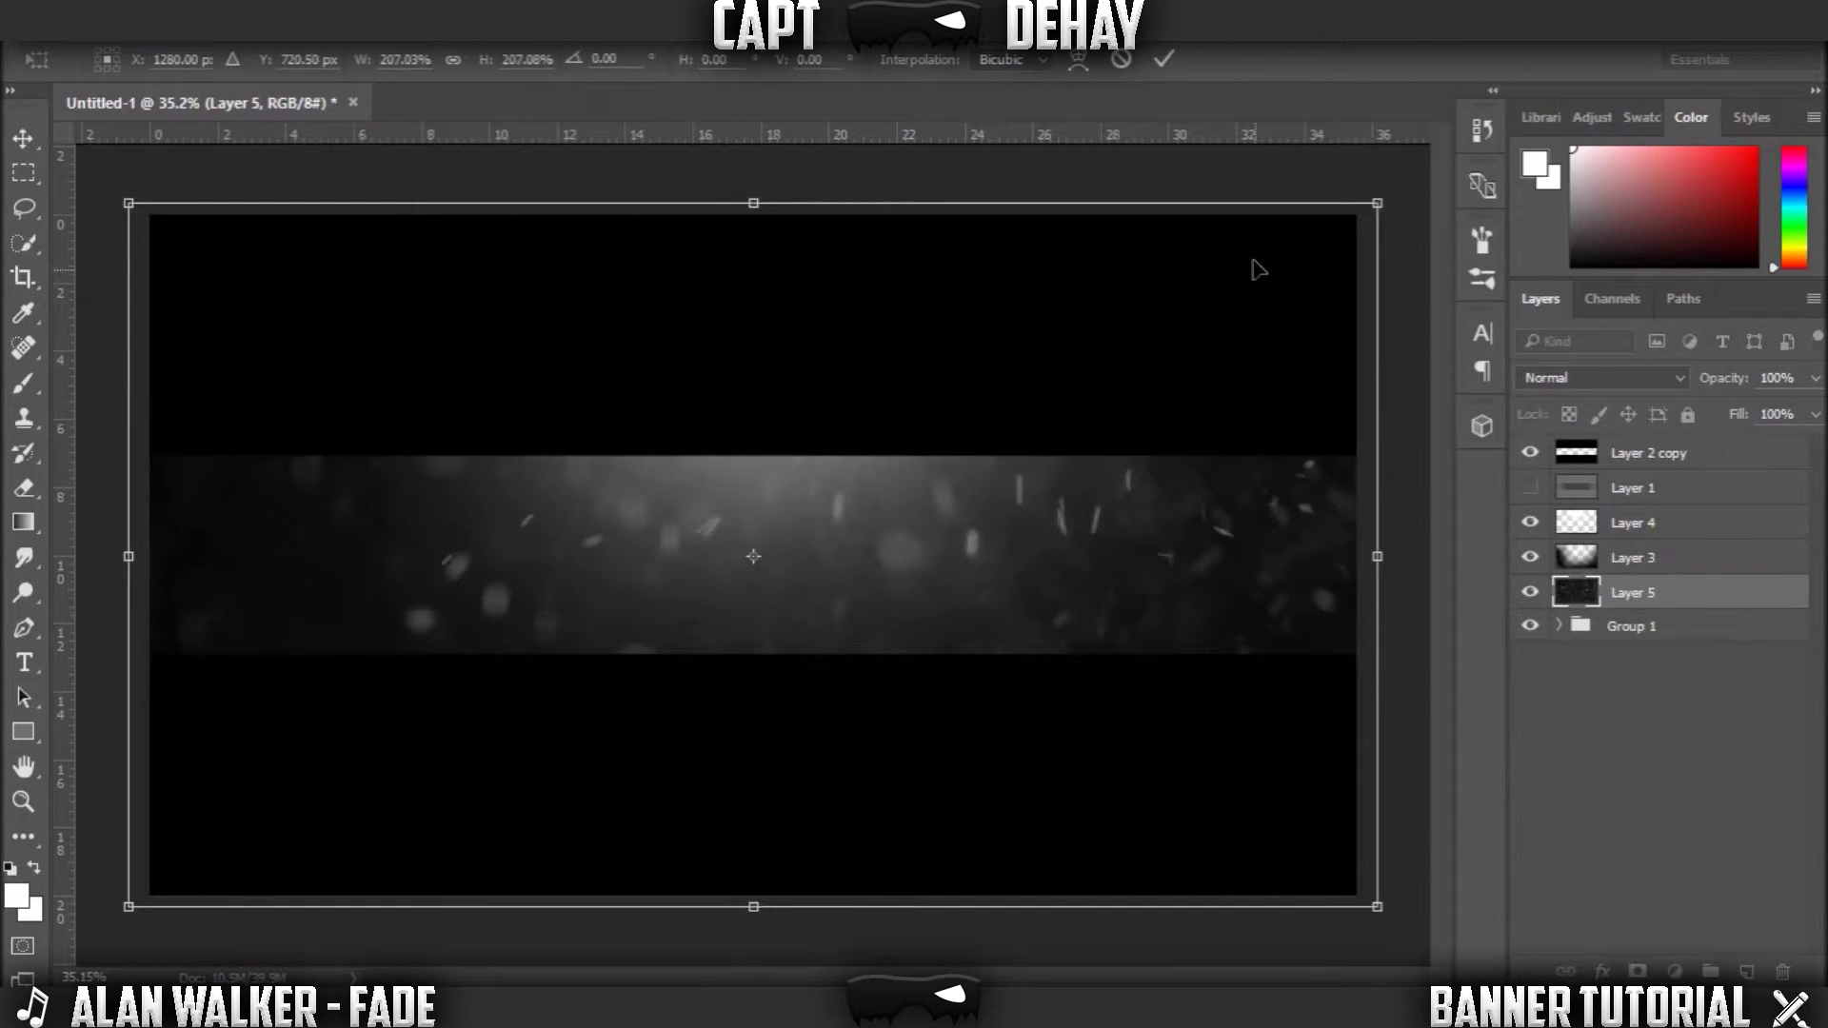
key("Return")
left_click(1600, 377)
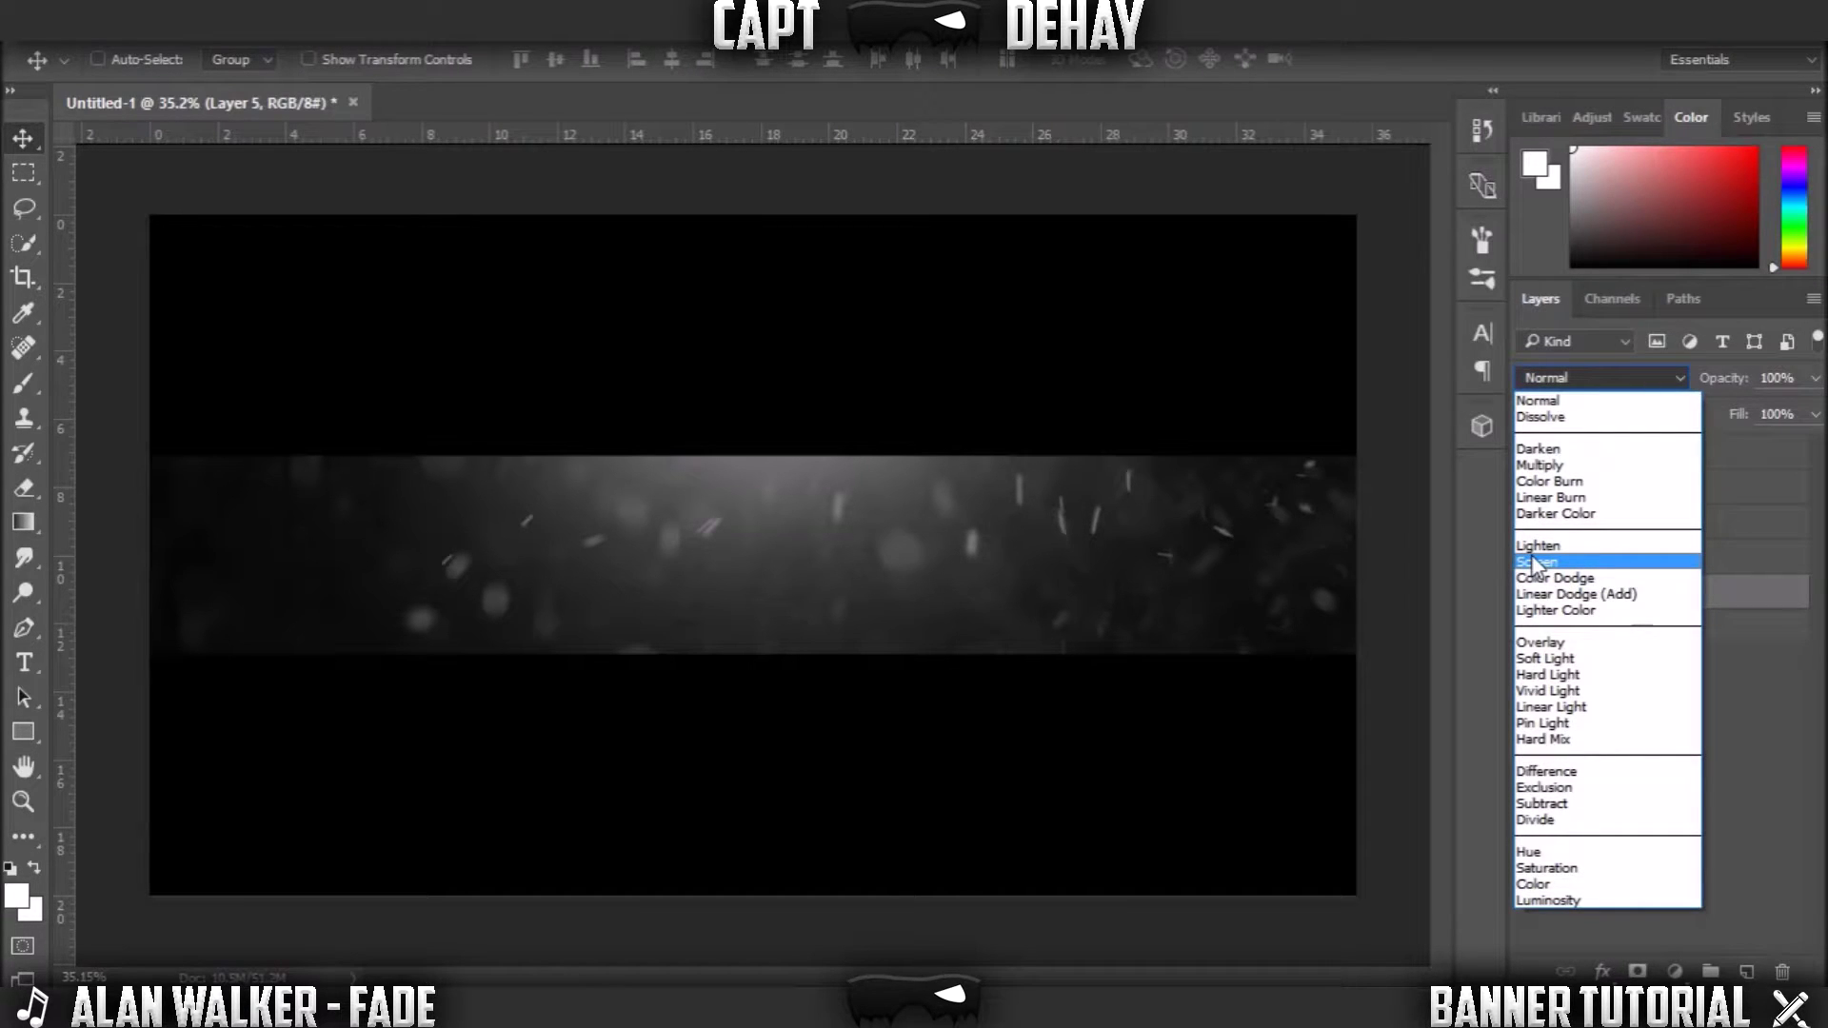
left_click(1531, 562)
left_click_drag(1815, 378, 1743, 414)
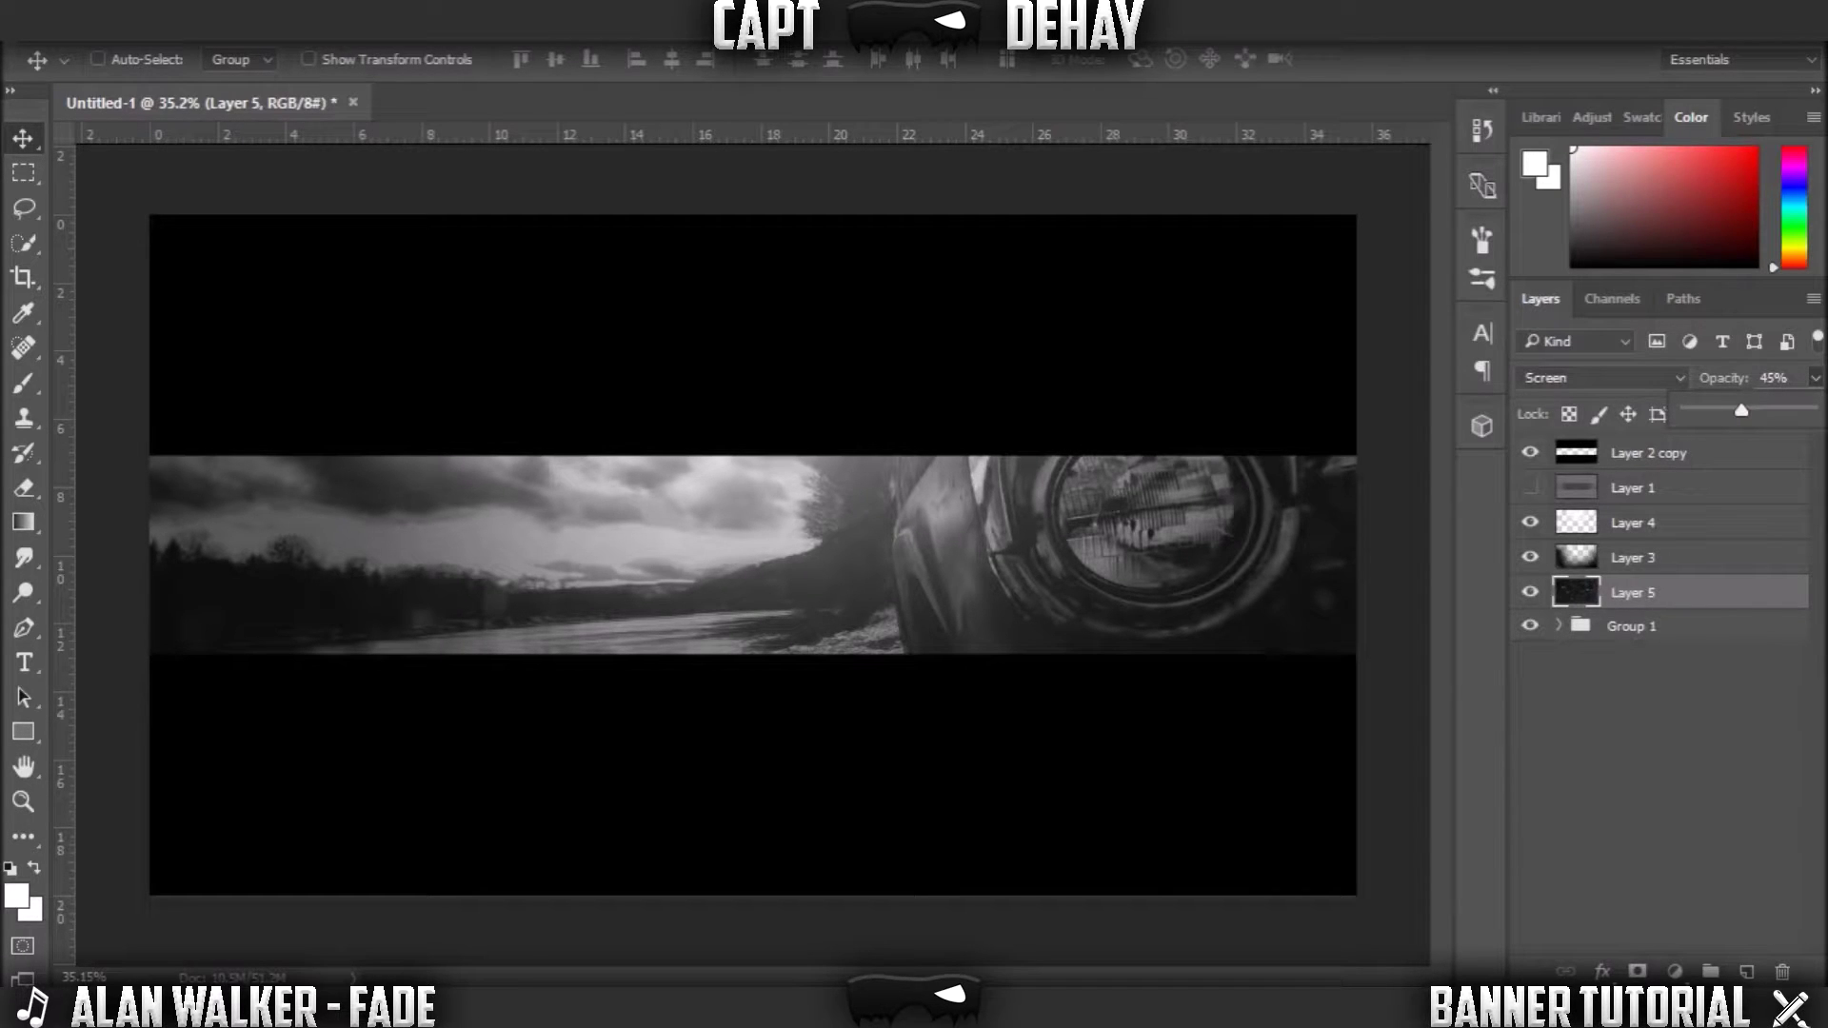
left_click_drag(1743, 412, 1748, 412)
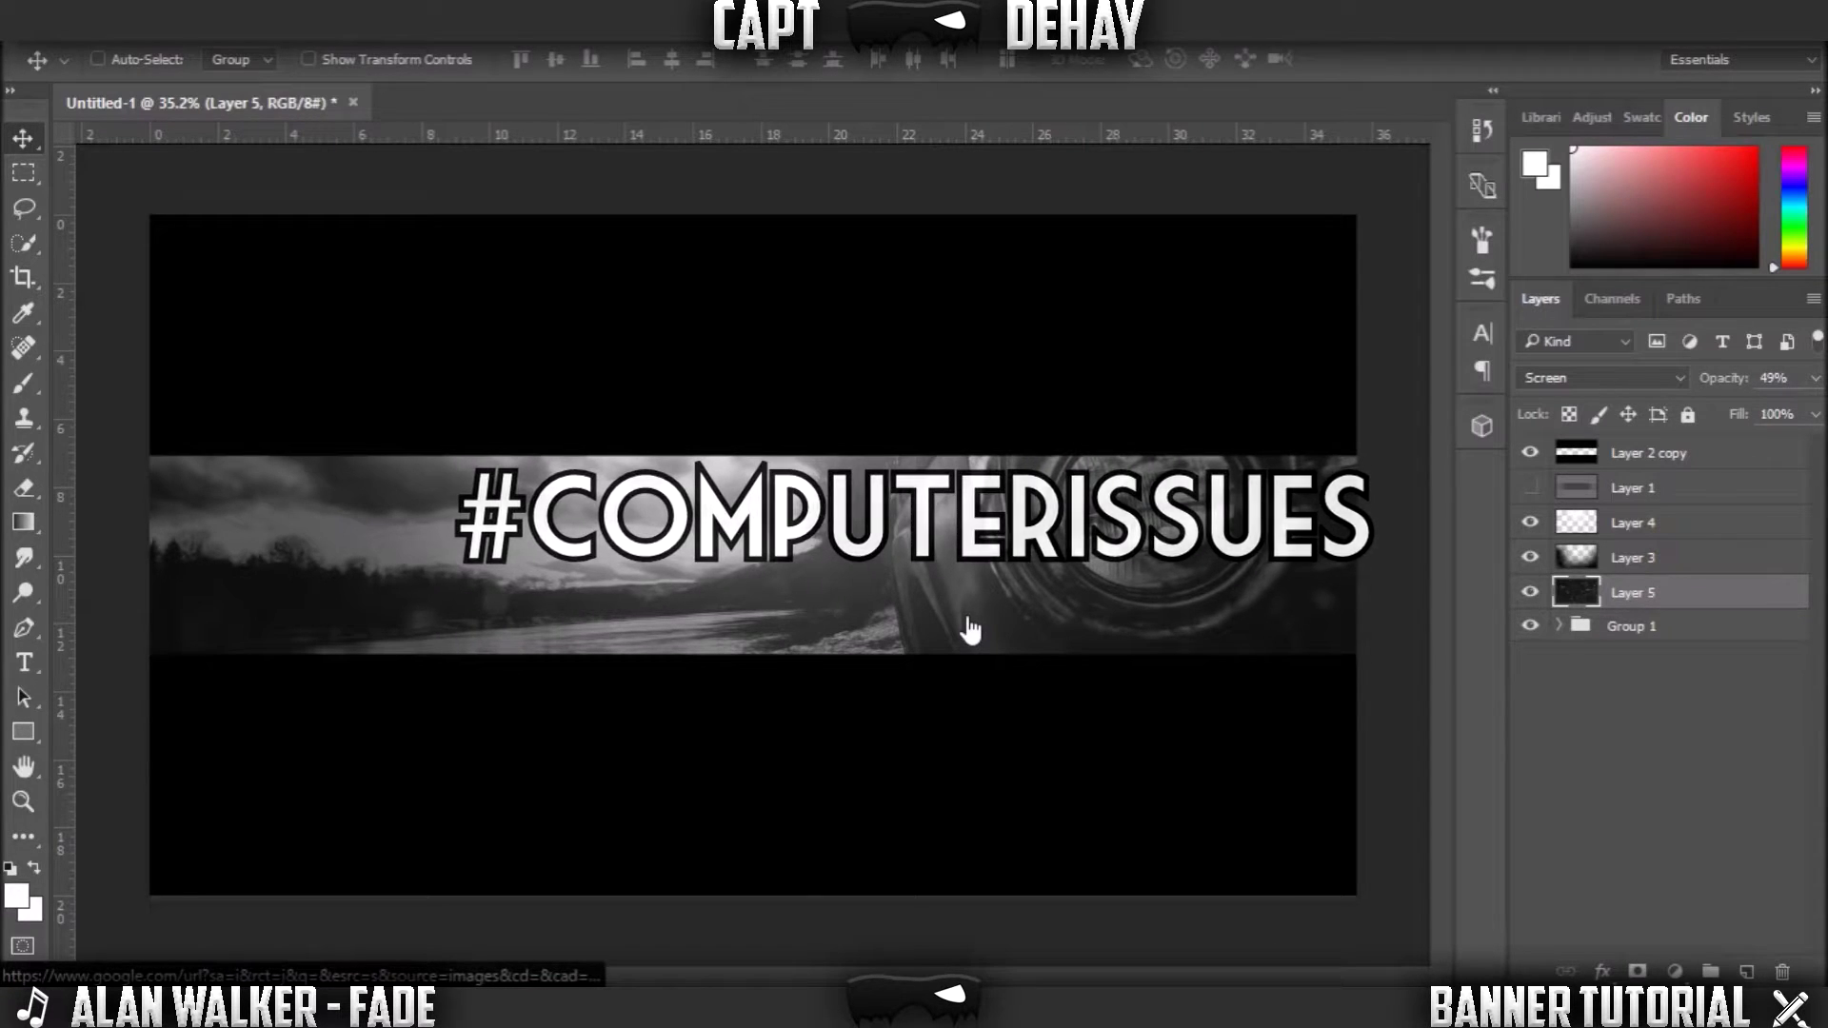
- Scale the grunge texture over the banner and desaturate it to Saturation -100 with Hue/Saturation
left_click_drag(969, 630, 1127, 790)
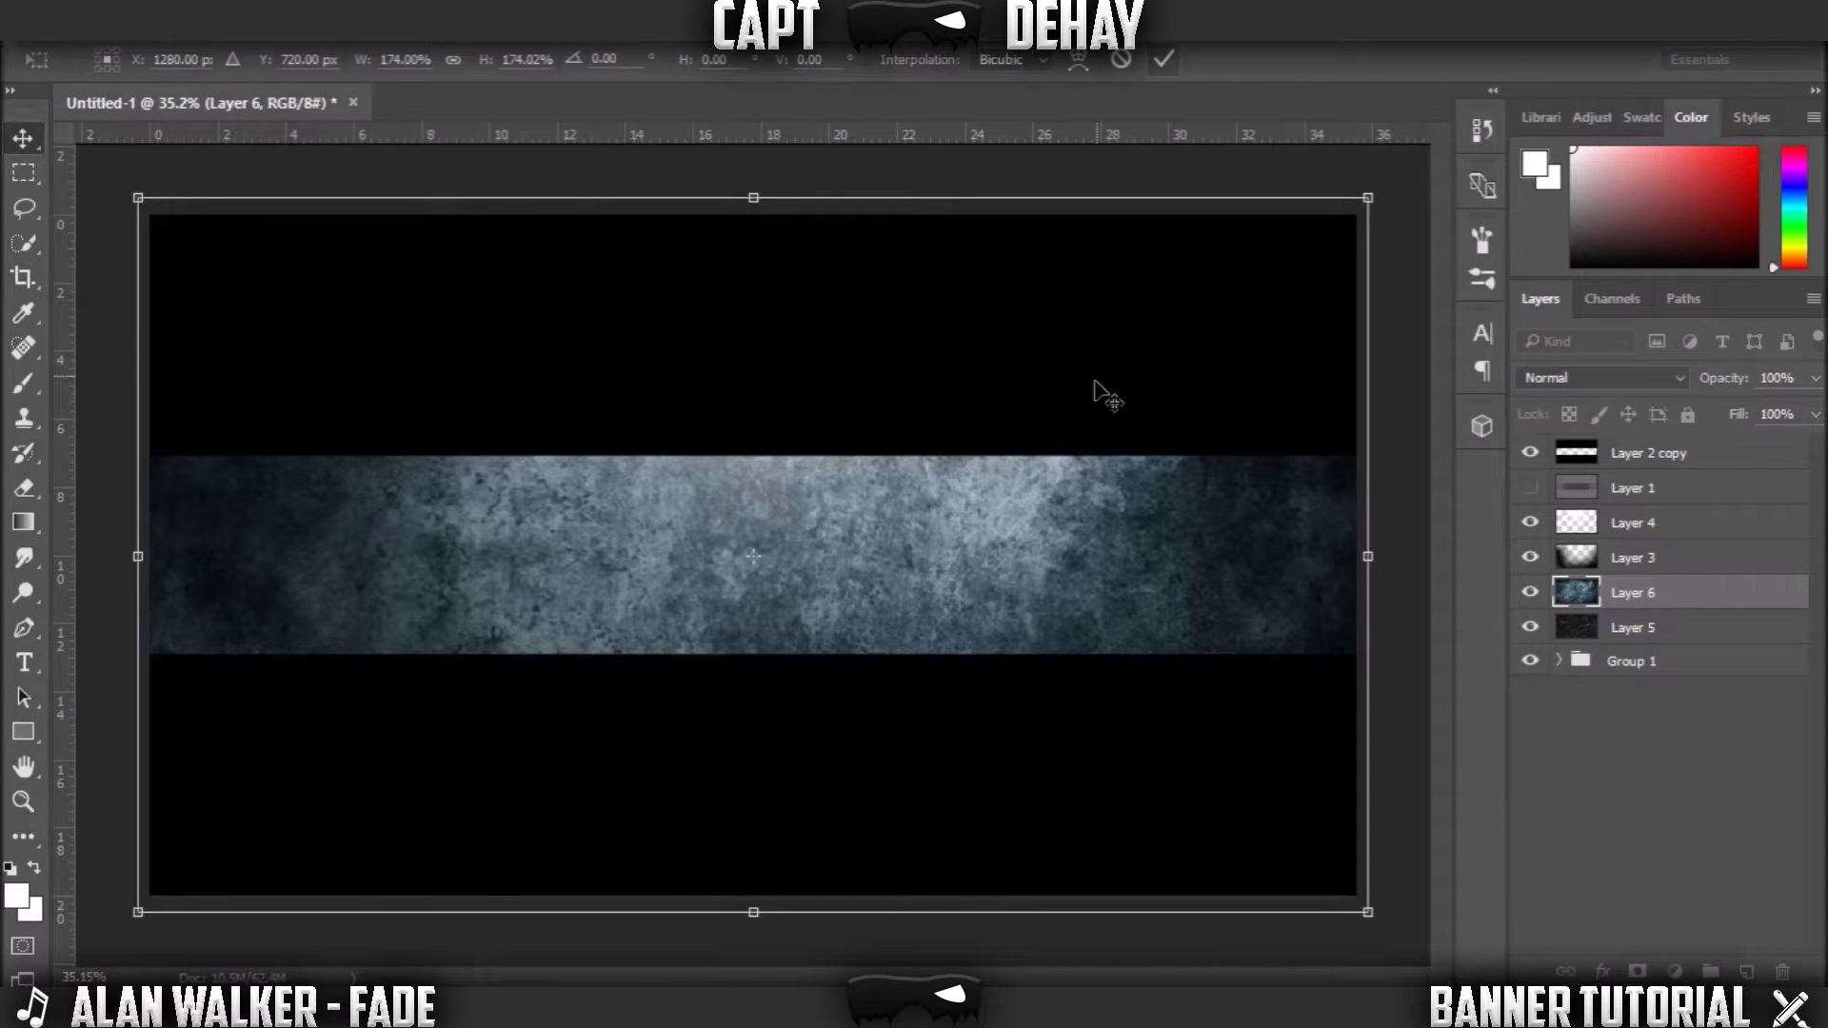
key("Return")
key("ctrl+u")
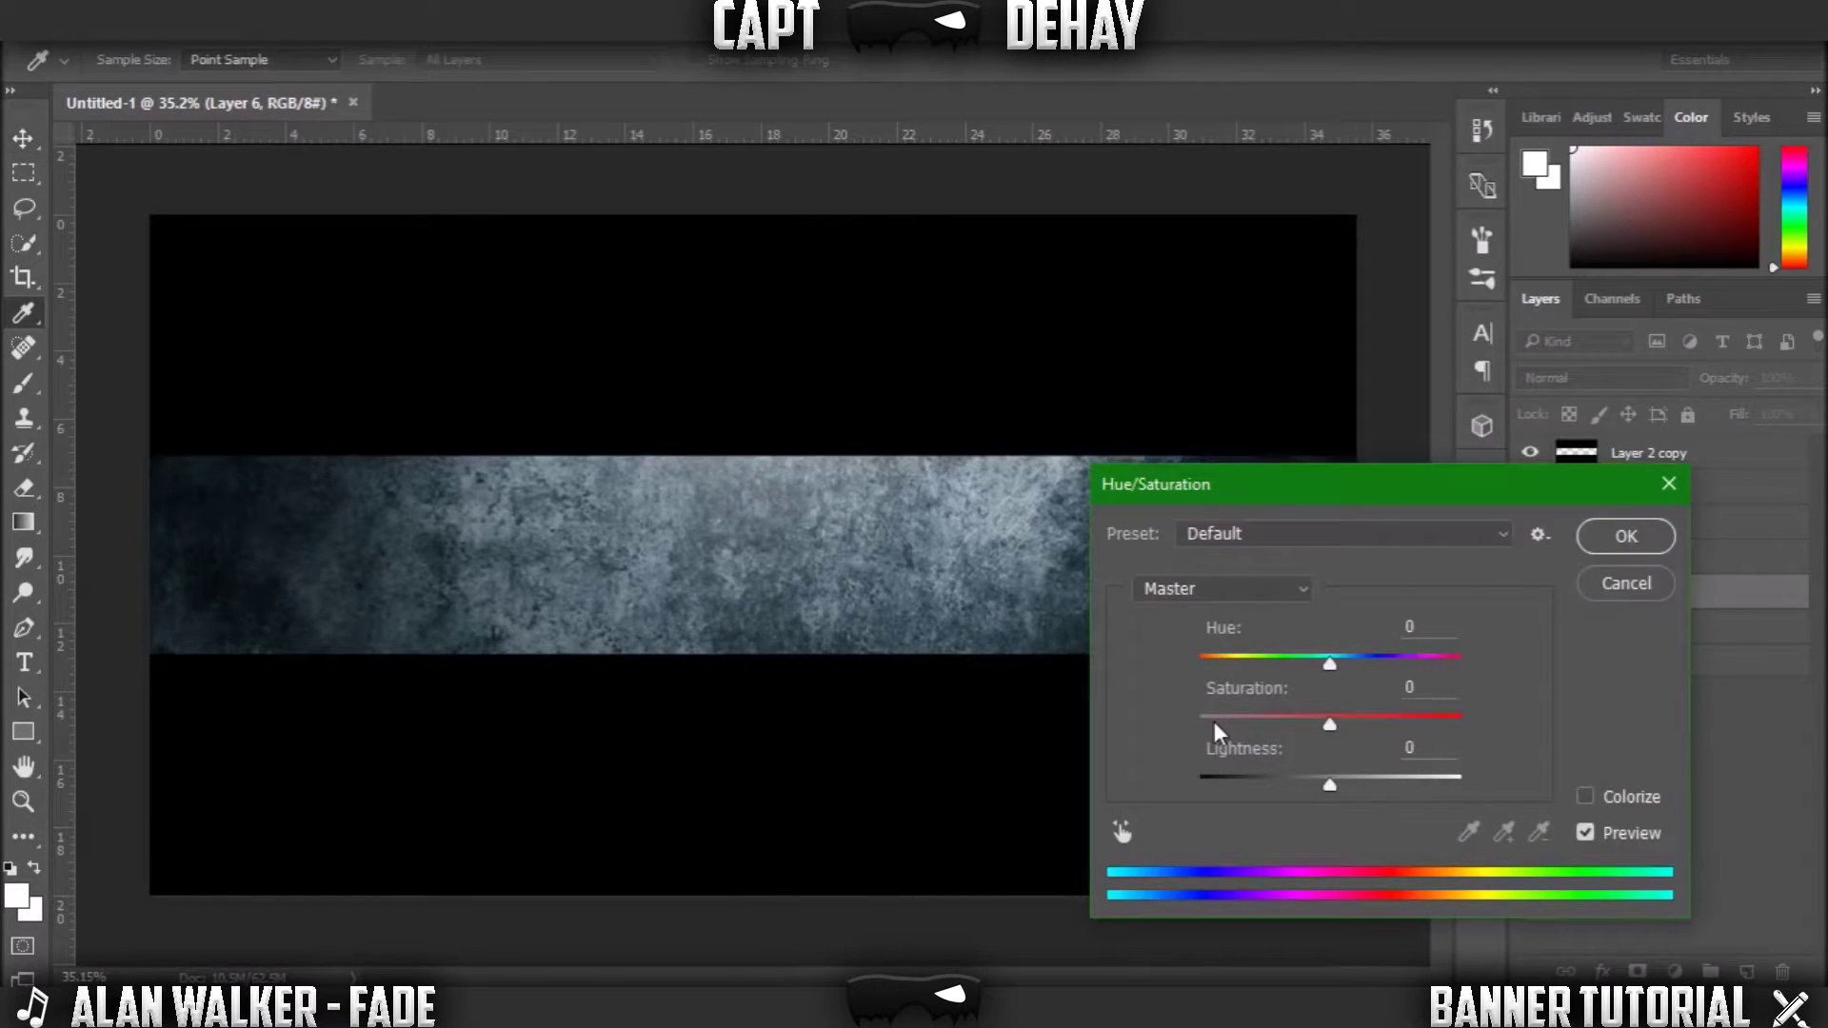
left_click_drag(1214, 721, 1195, 723)
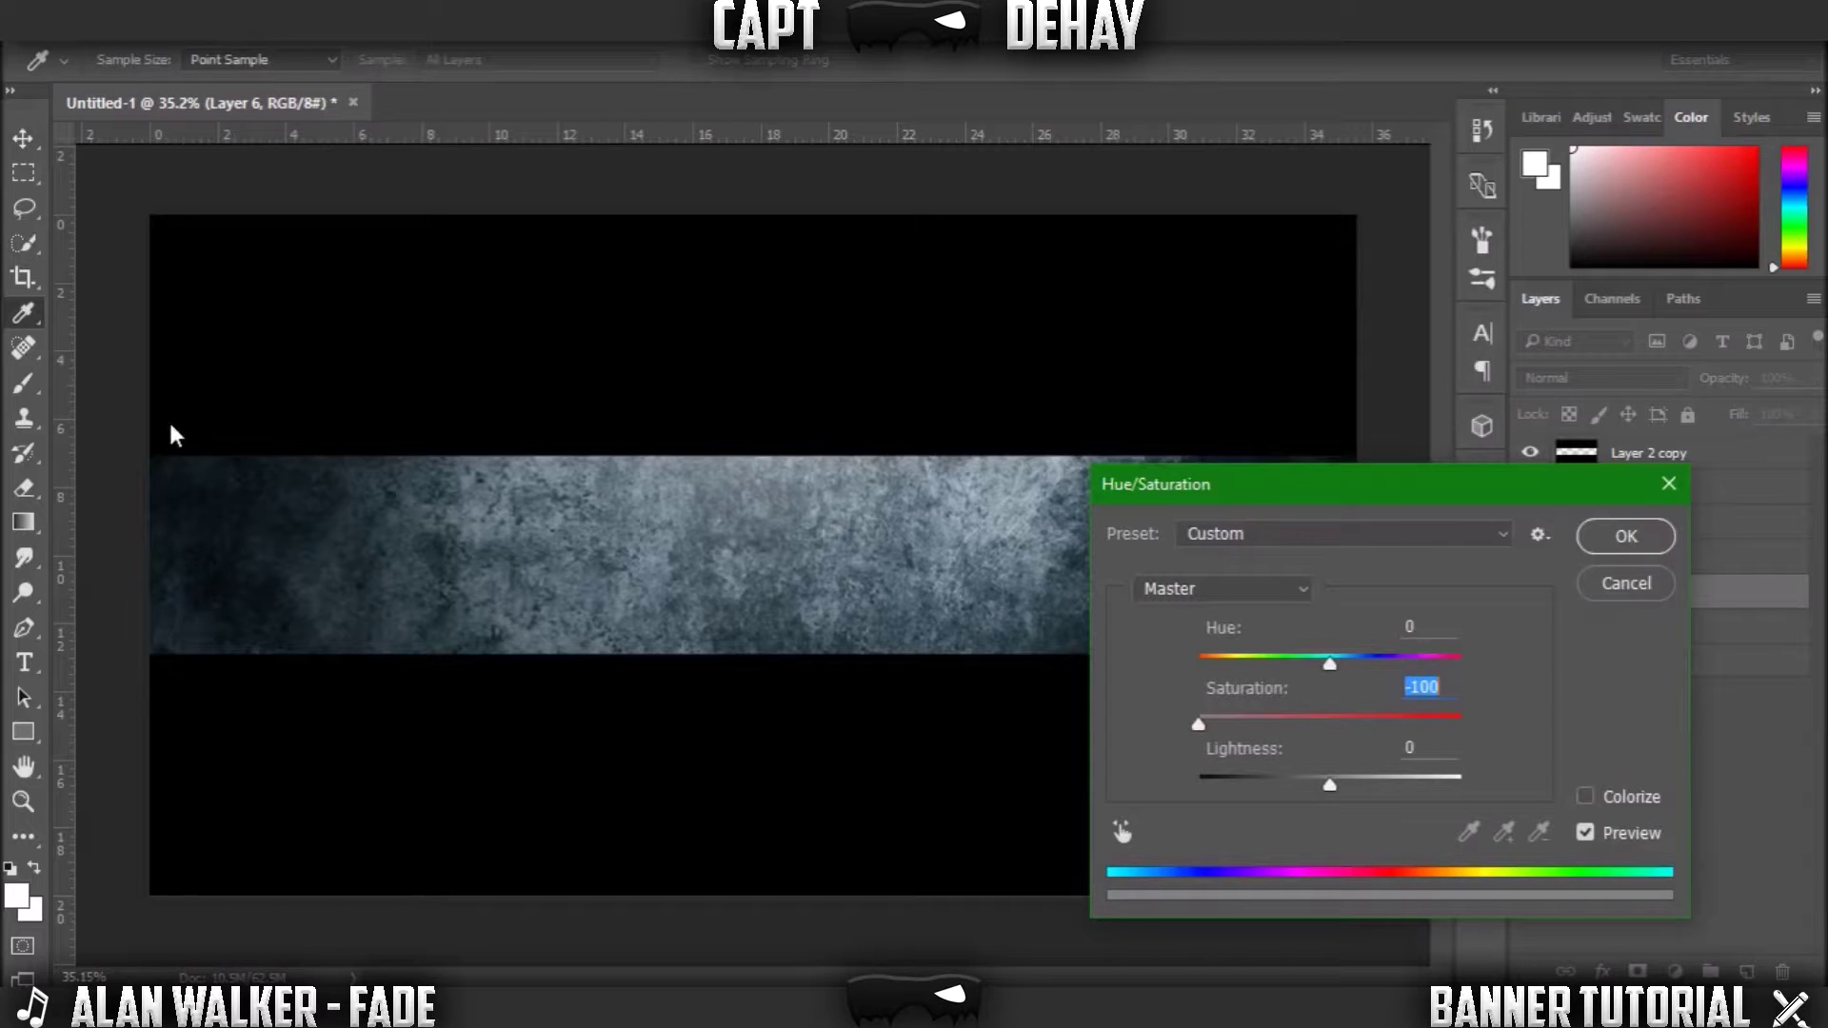
left_click(1598, 529)
left_click(1632, 523)
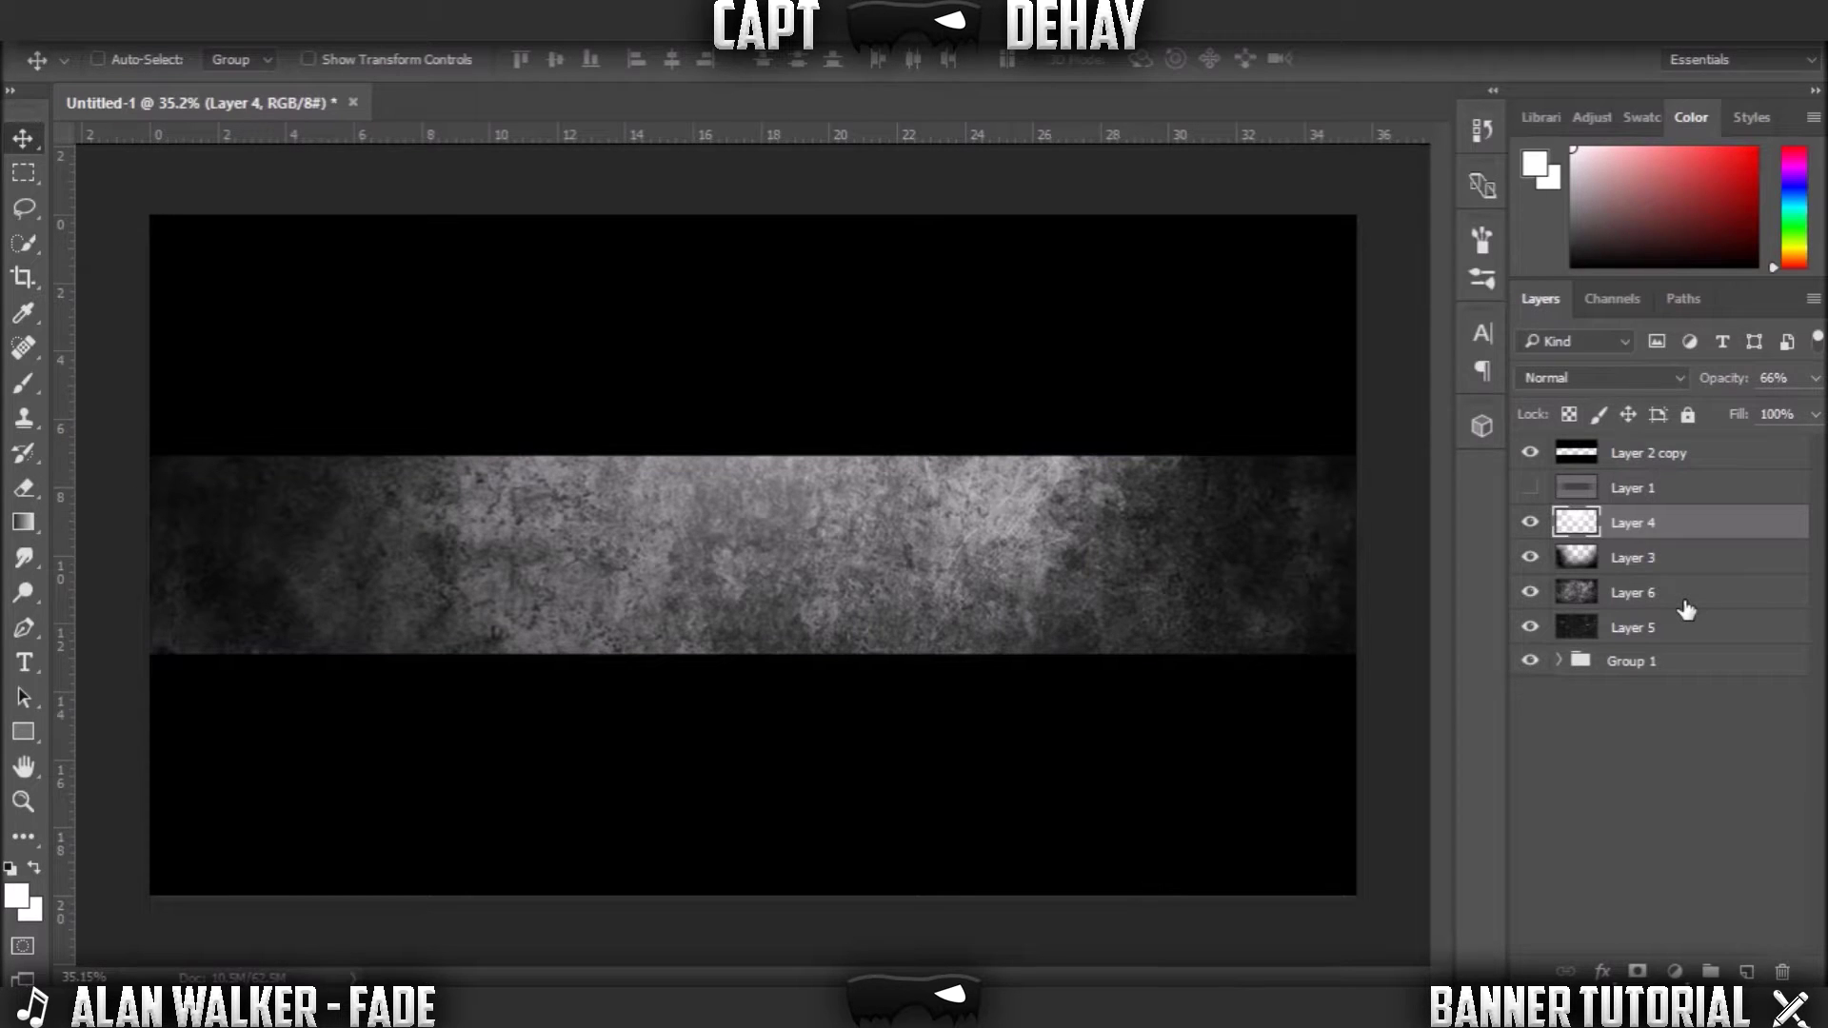
- Select texture Layer 6 and lower its opacity to 39%
left_click(1633, 592)
left_click_drag(1815, 378, 1743, 419)
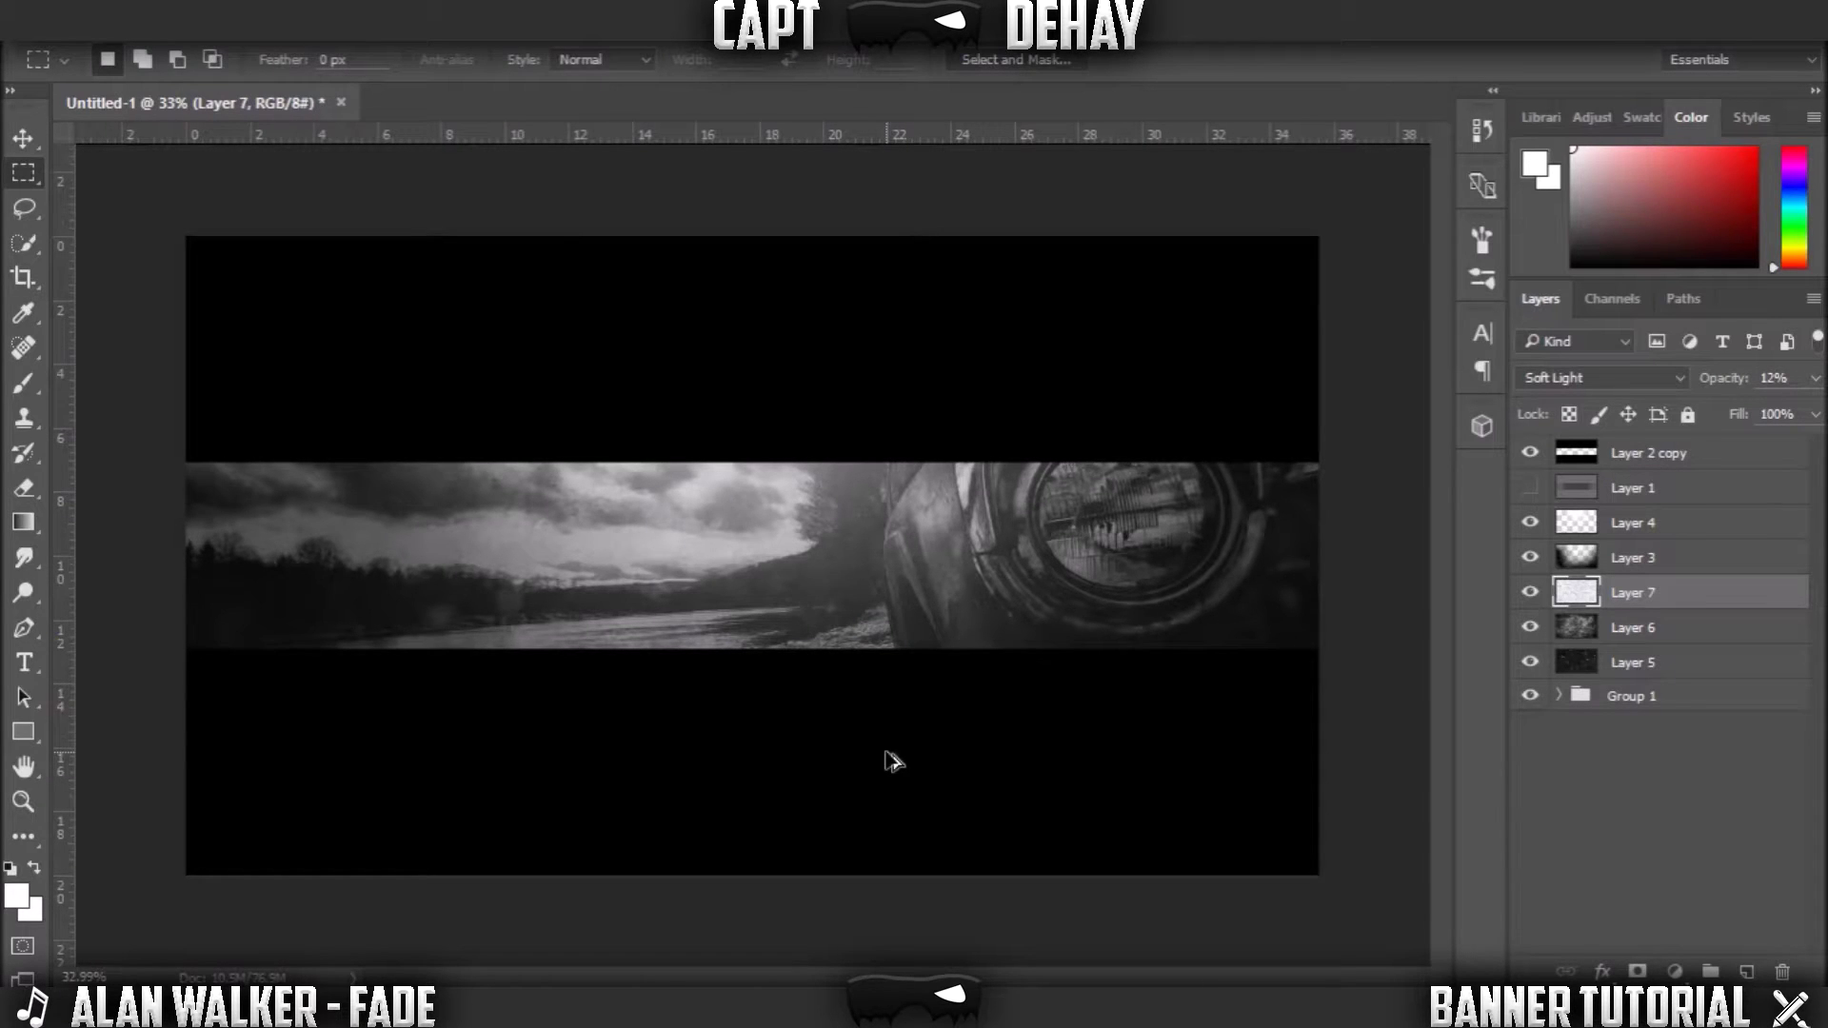
- Add a new layer above Layer 4 and place DEHAY text in Philly Sans 266 pt at the banner centre
scroll(893, 760, "up", 1)
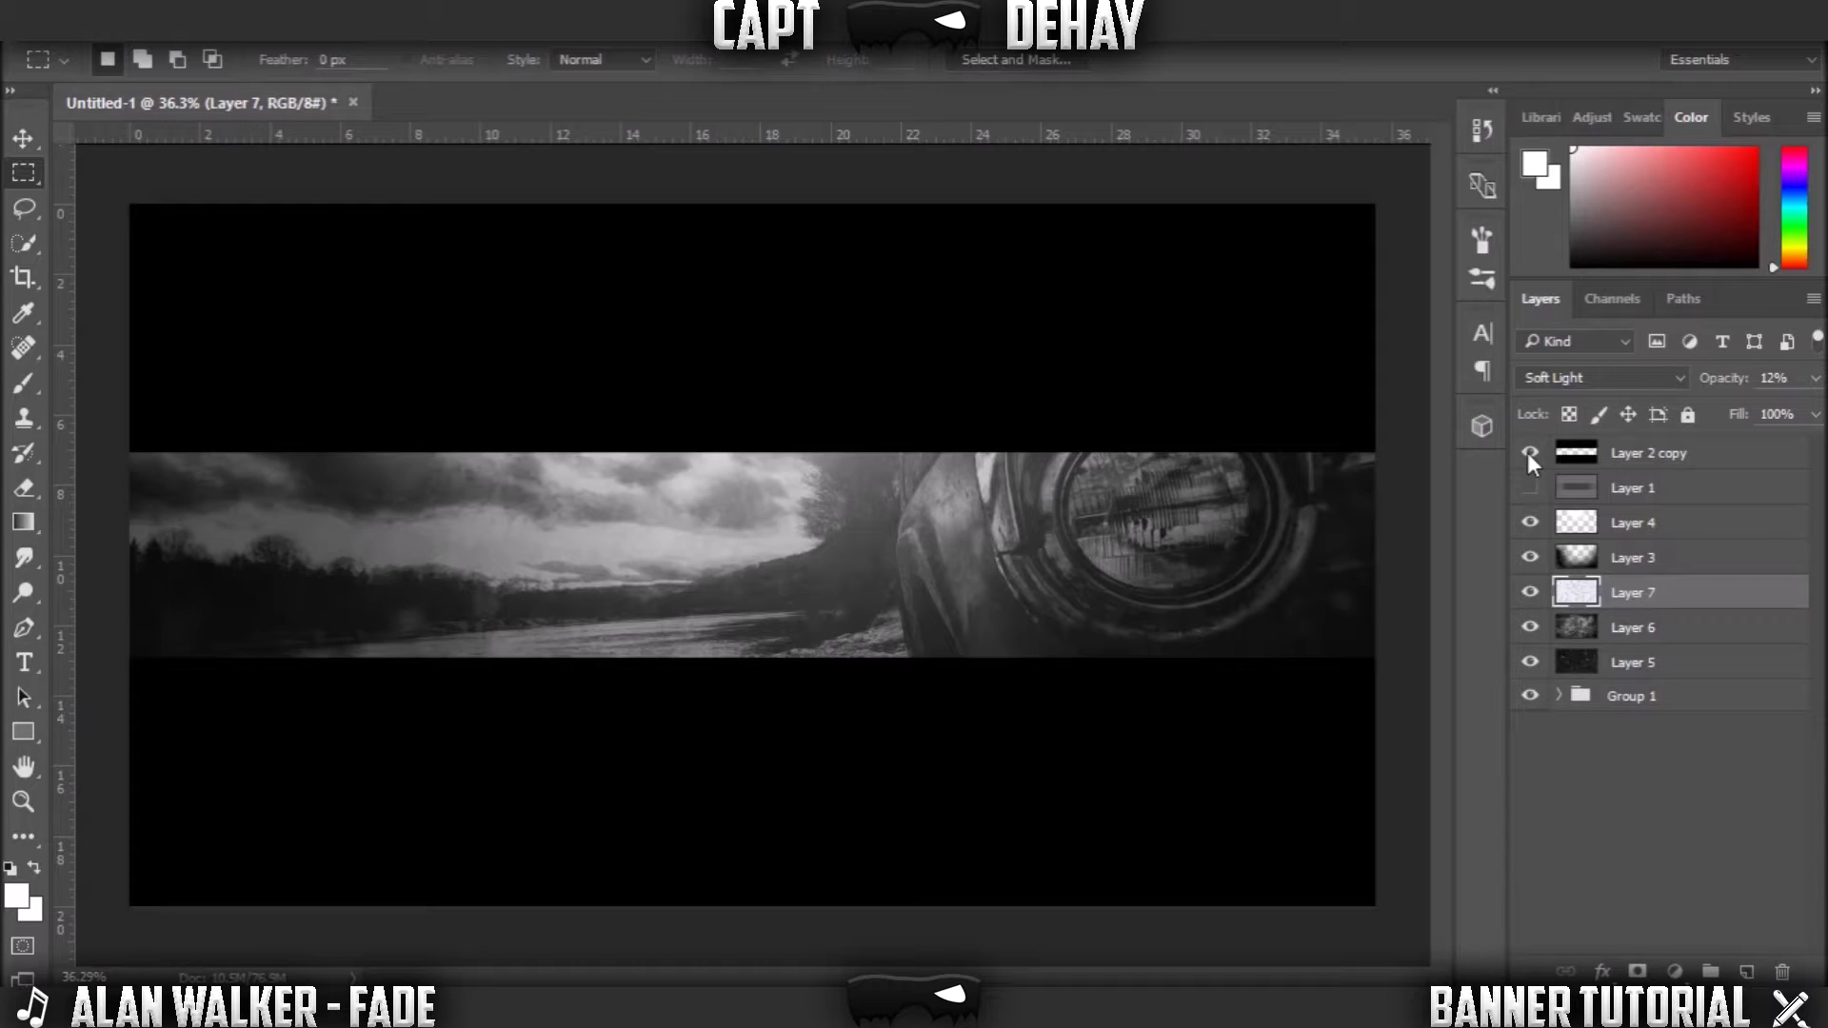
key("alt+bracketright")
key("alt+bracketright")
key("ctrl+shift+alt+n")
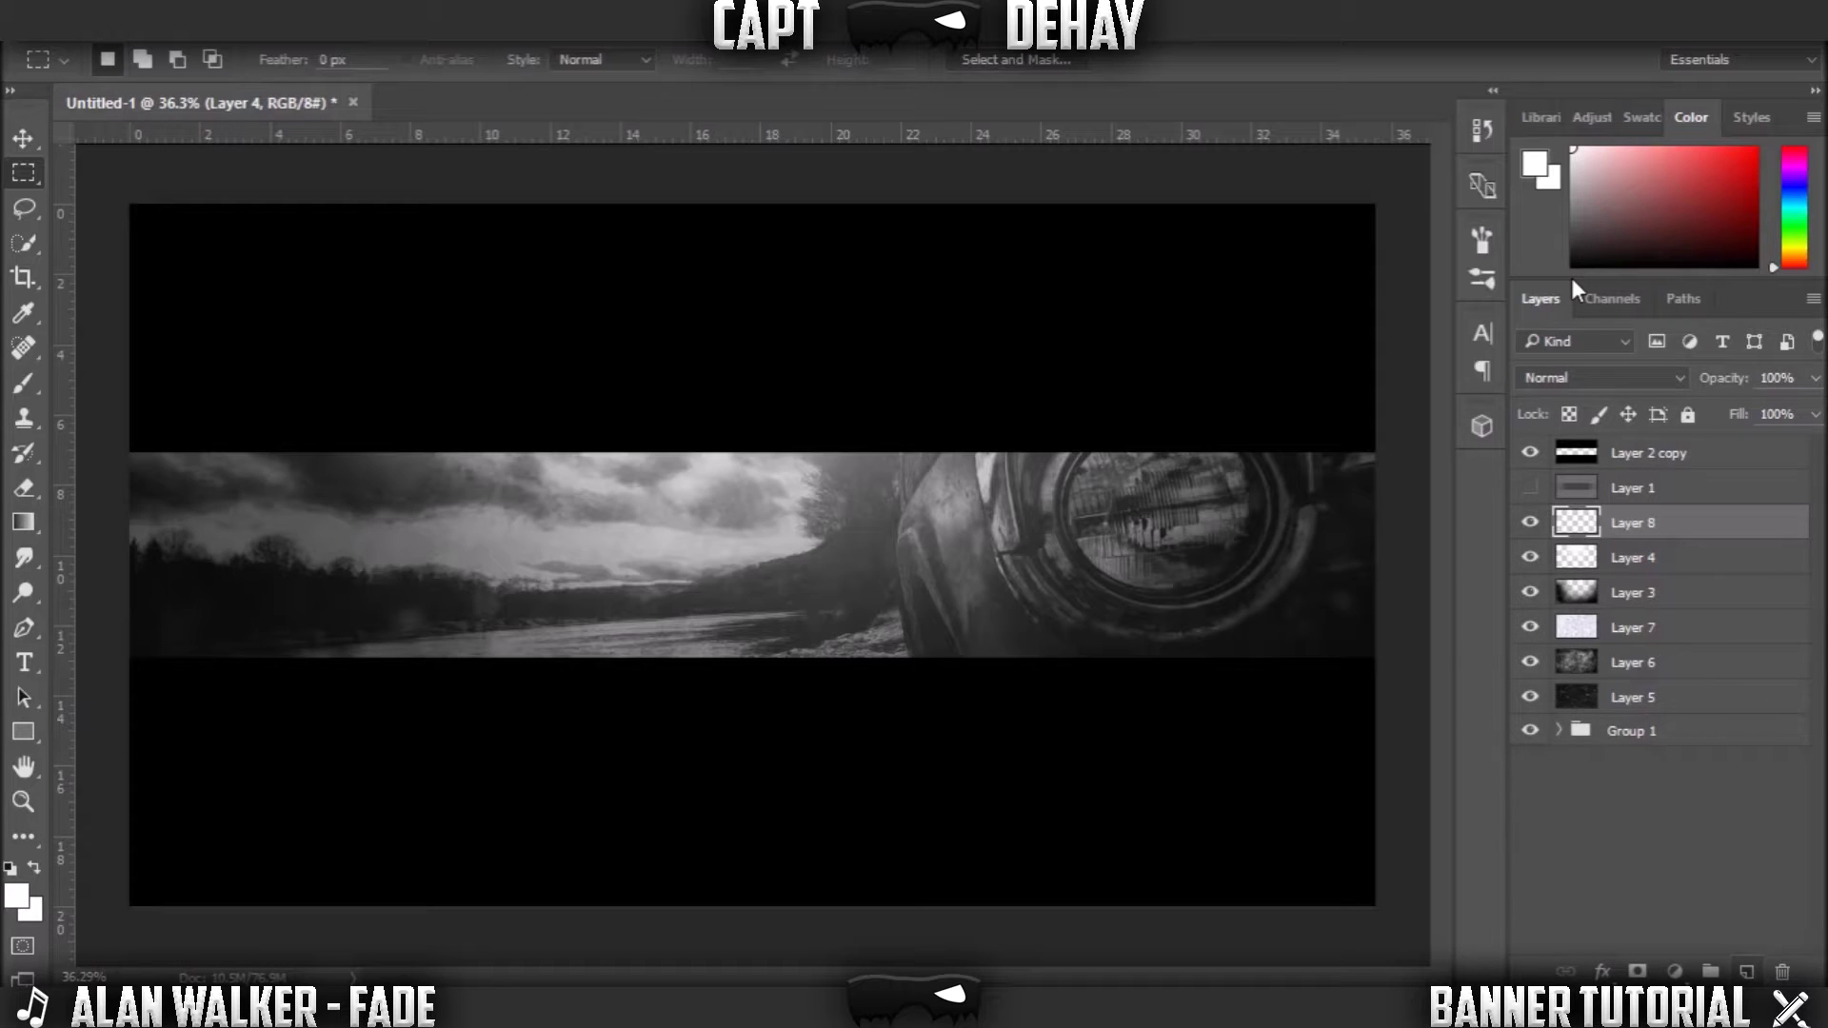
key("t")
left_click(754, 569)
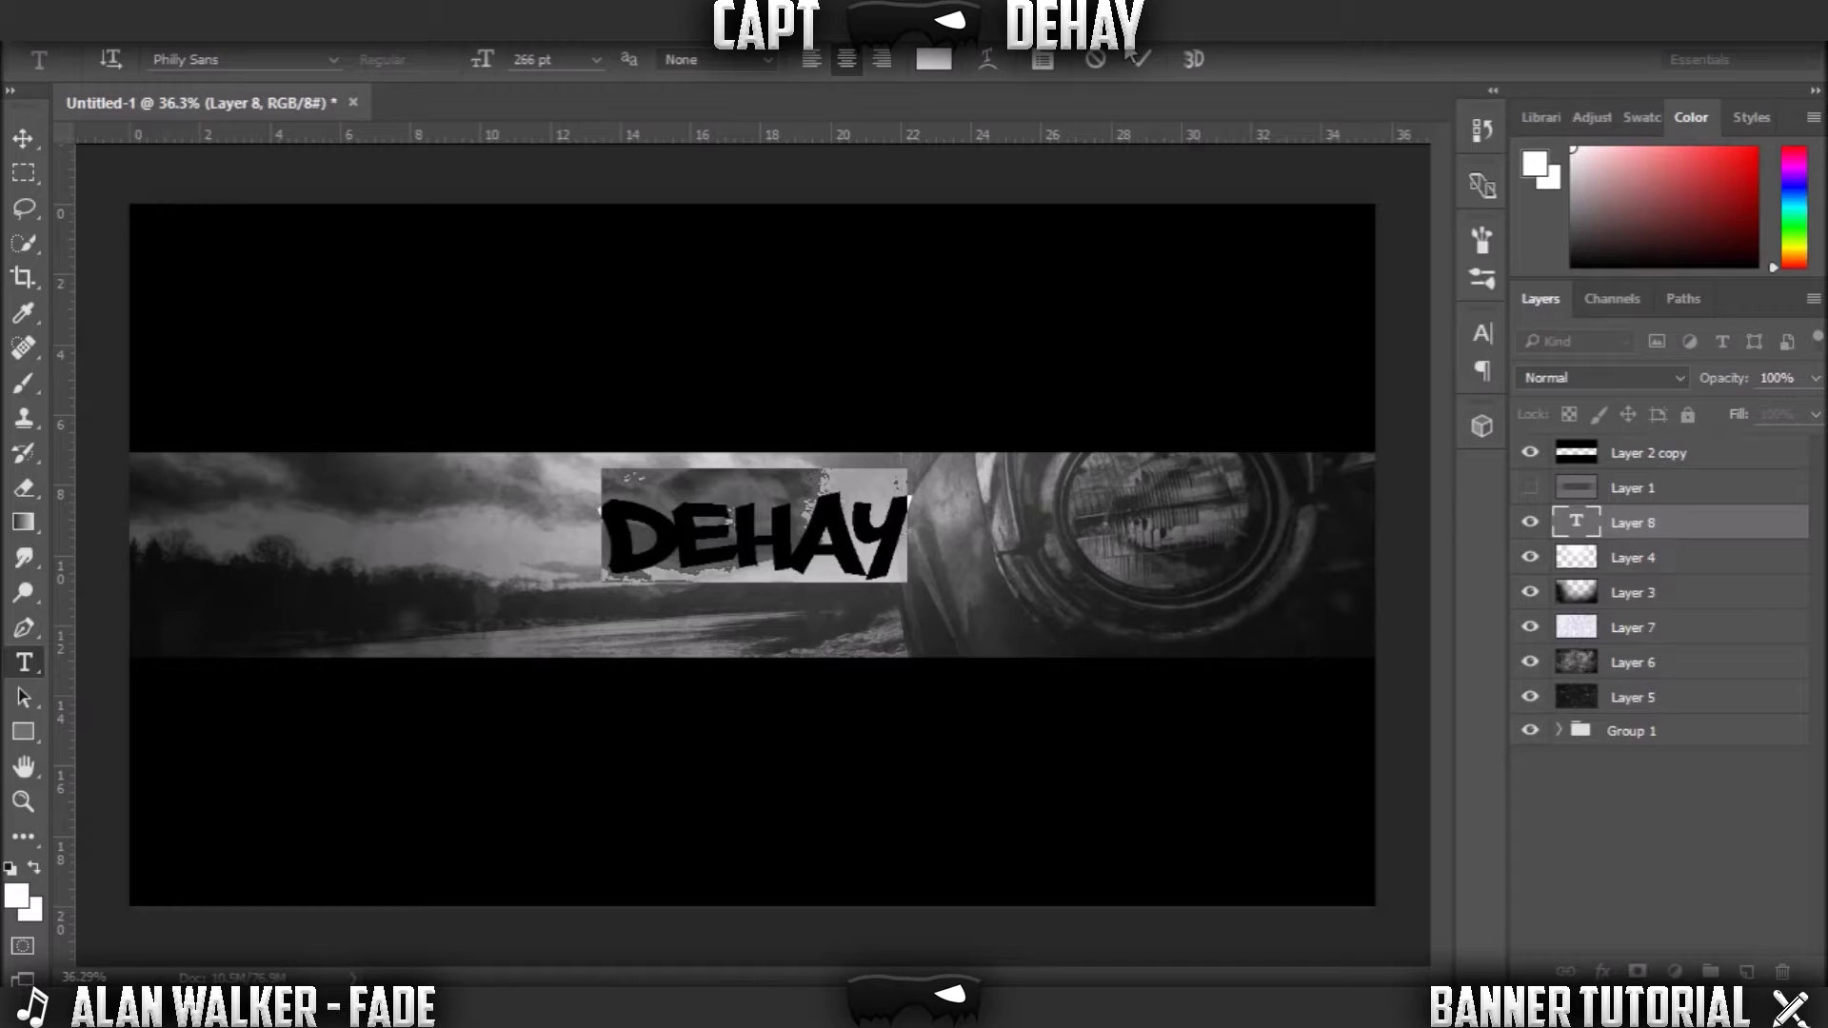
- Commit the DEHAY title, clear the canvas selection, and bring up the Dehay layer's style effects
left_click(23, 139)
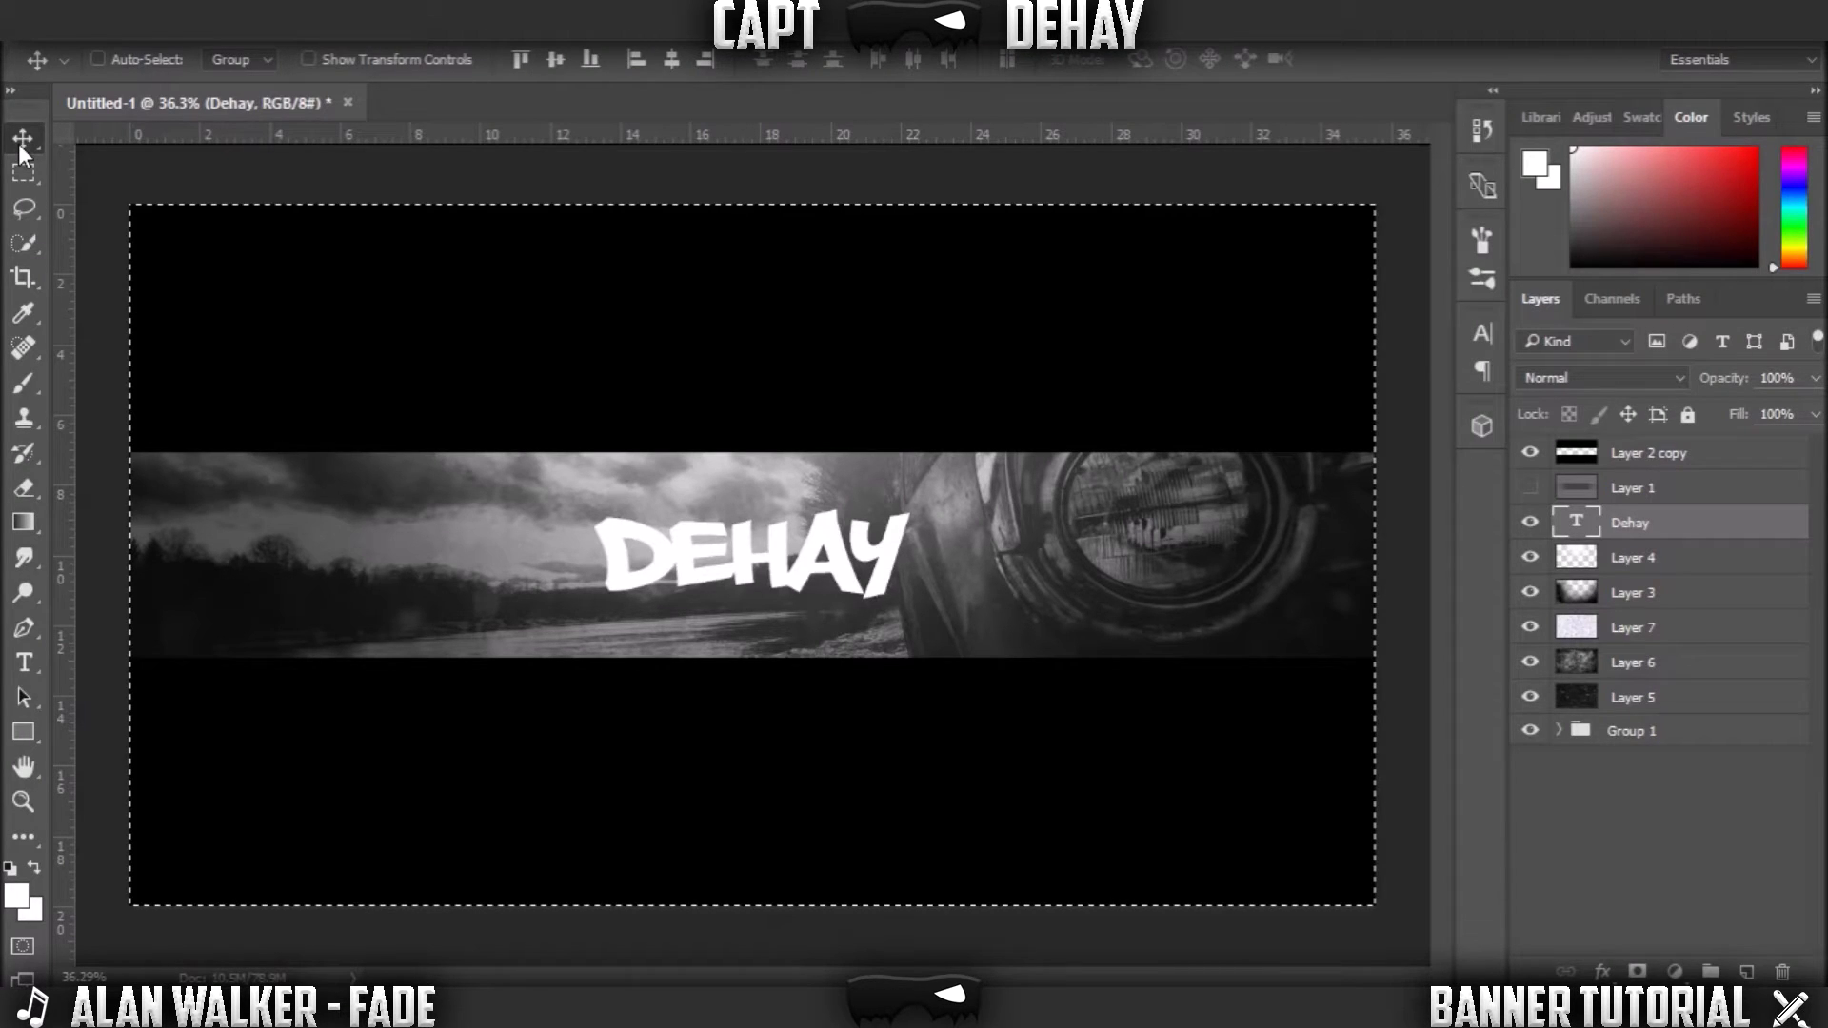
left_click(23, 172)
key("ctrl+d")
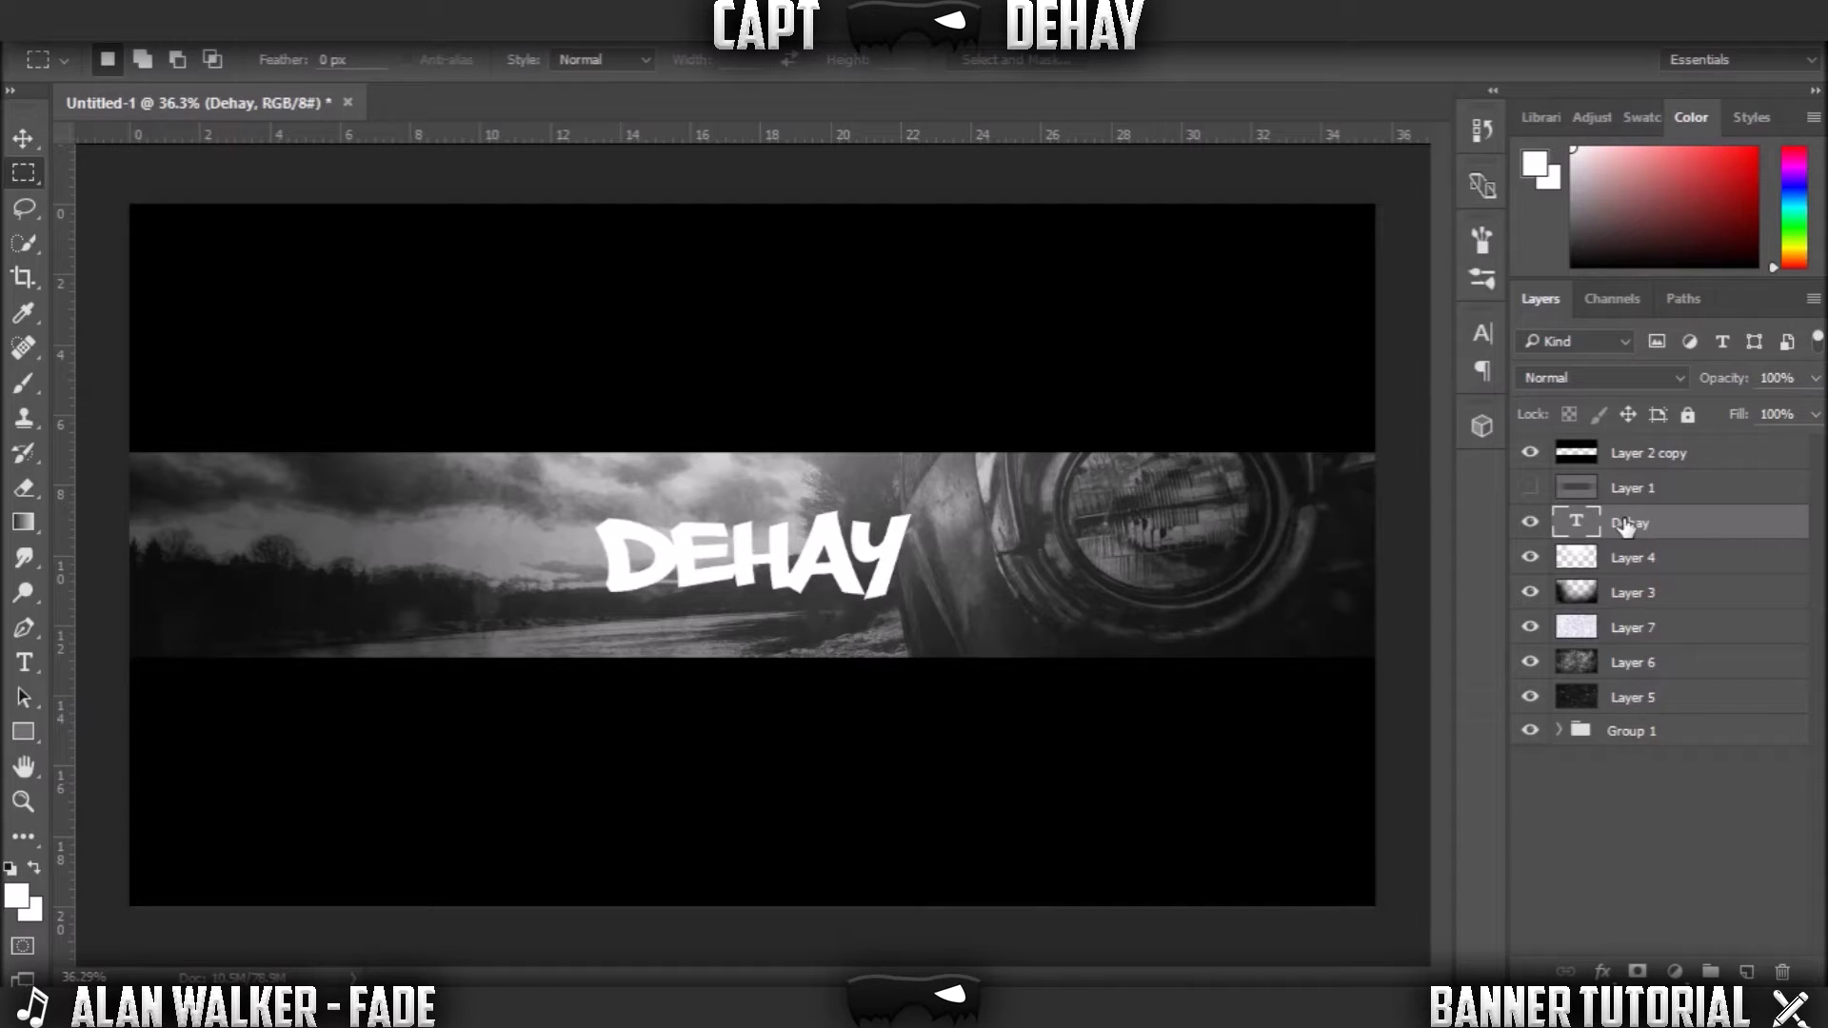
double_click(1626, 525)
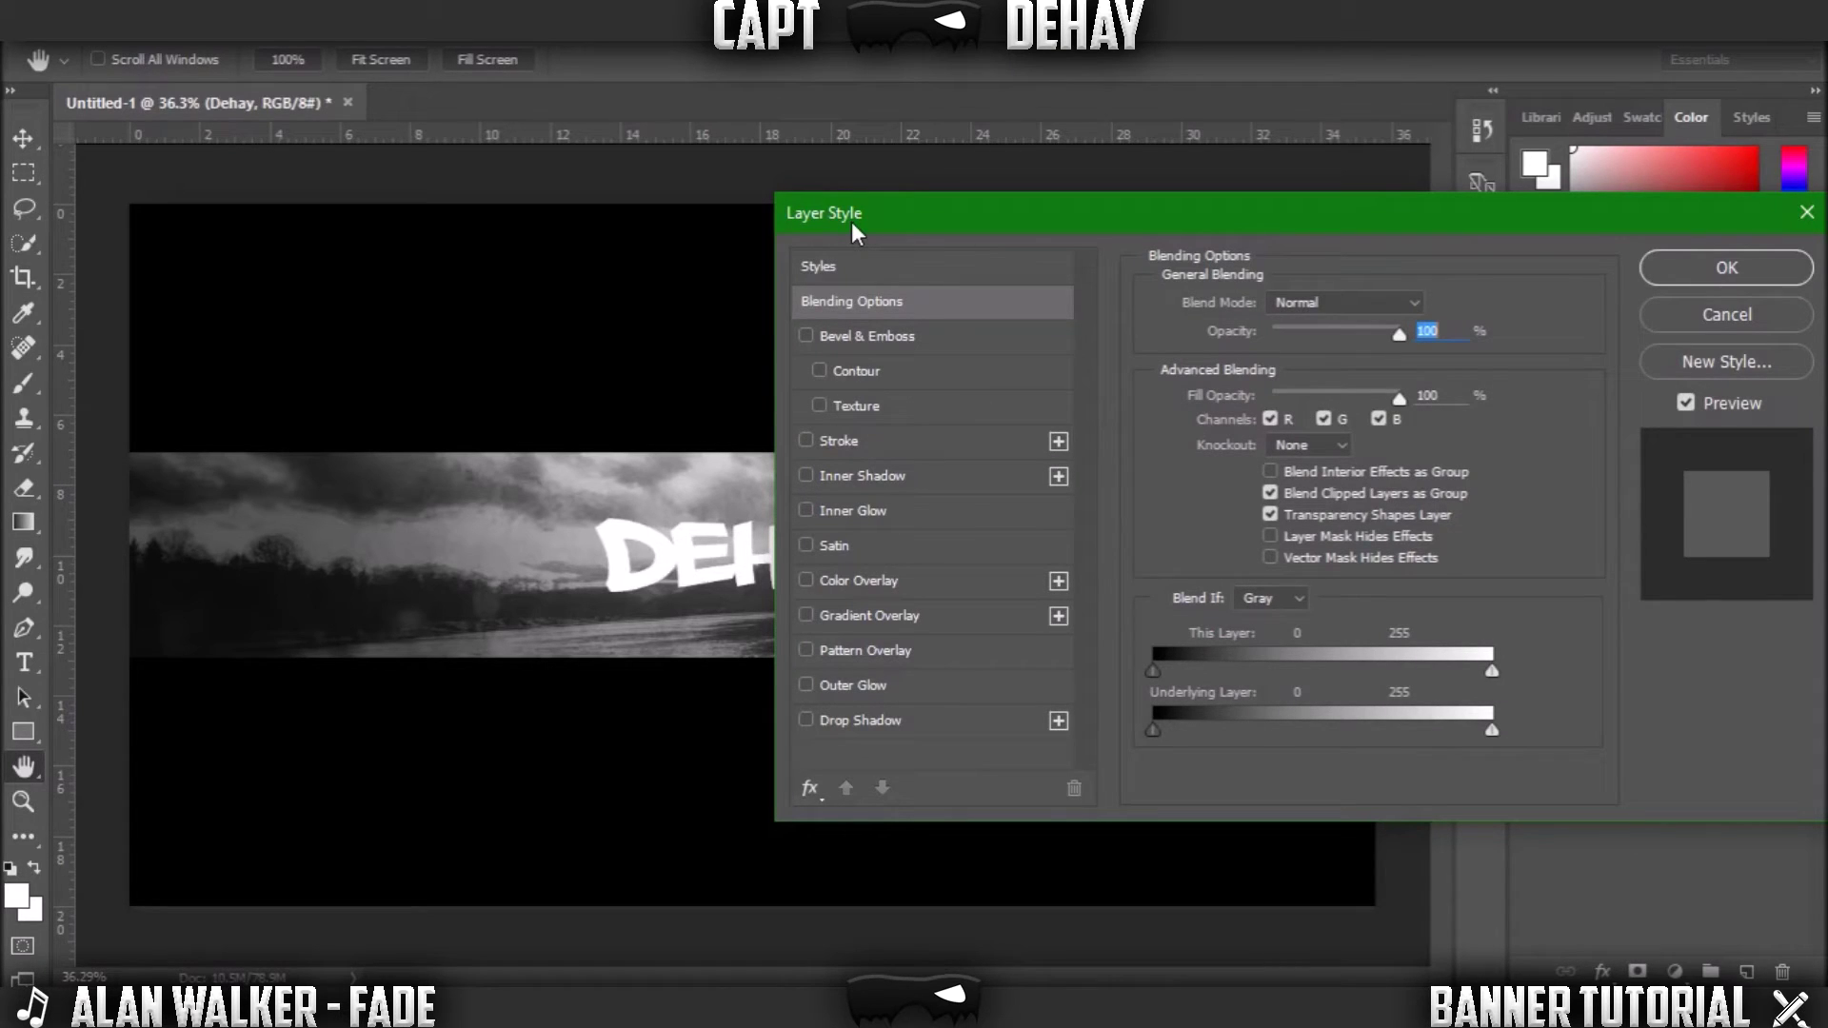
- Turn on a drop shadow for the Dehay text, keeping the text visible beside the style settings
left_click(860, 720)
left_click_drag(1261, 205, 1506, 237)
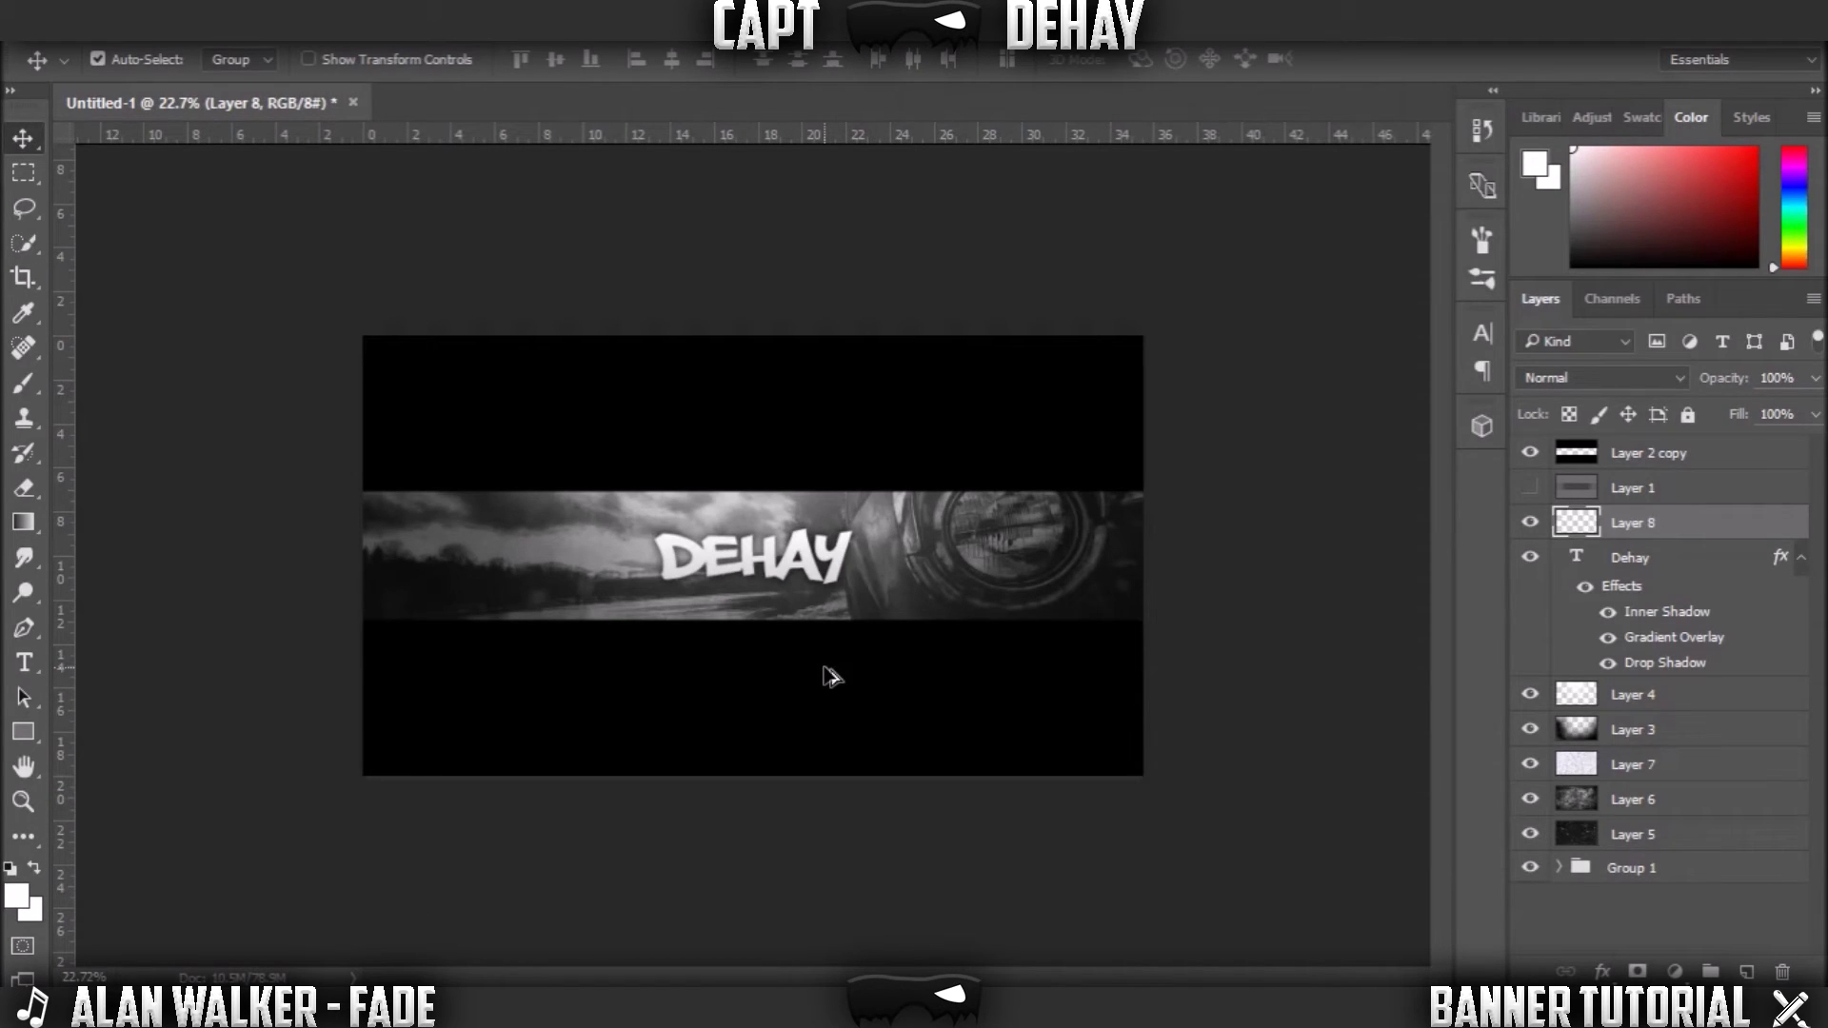
scroll(831, 676, "up", 3)
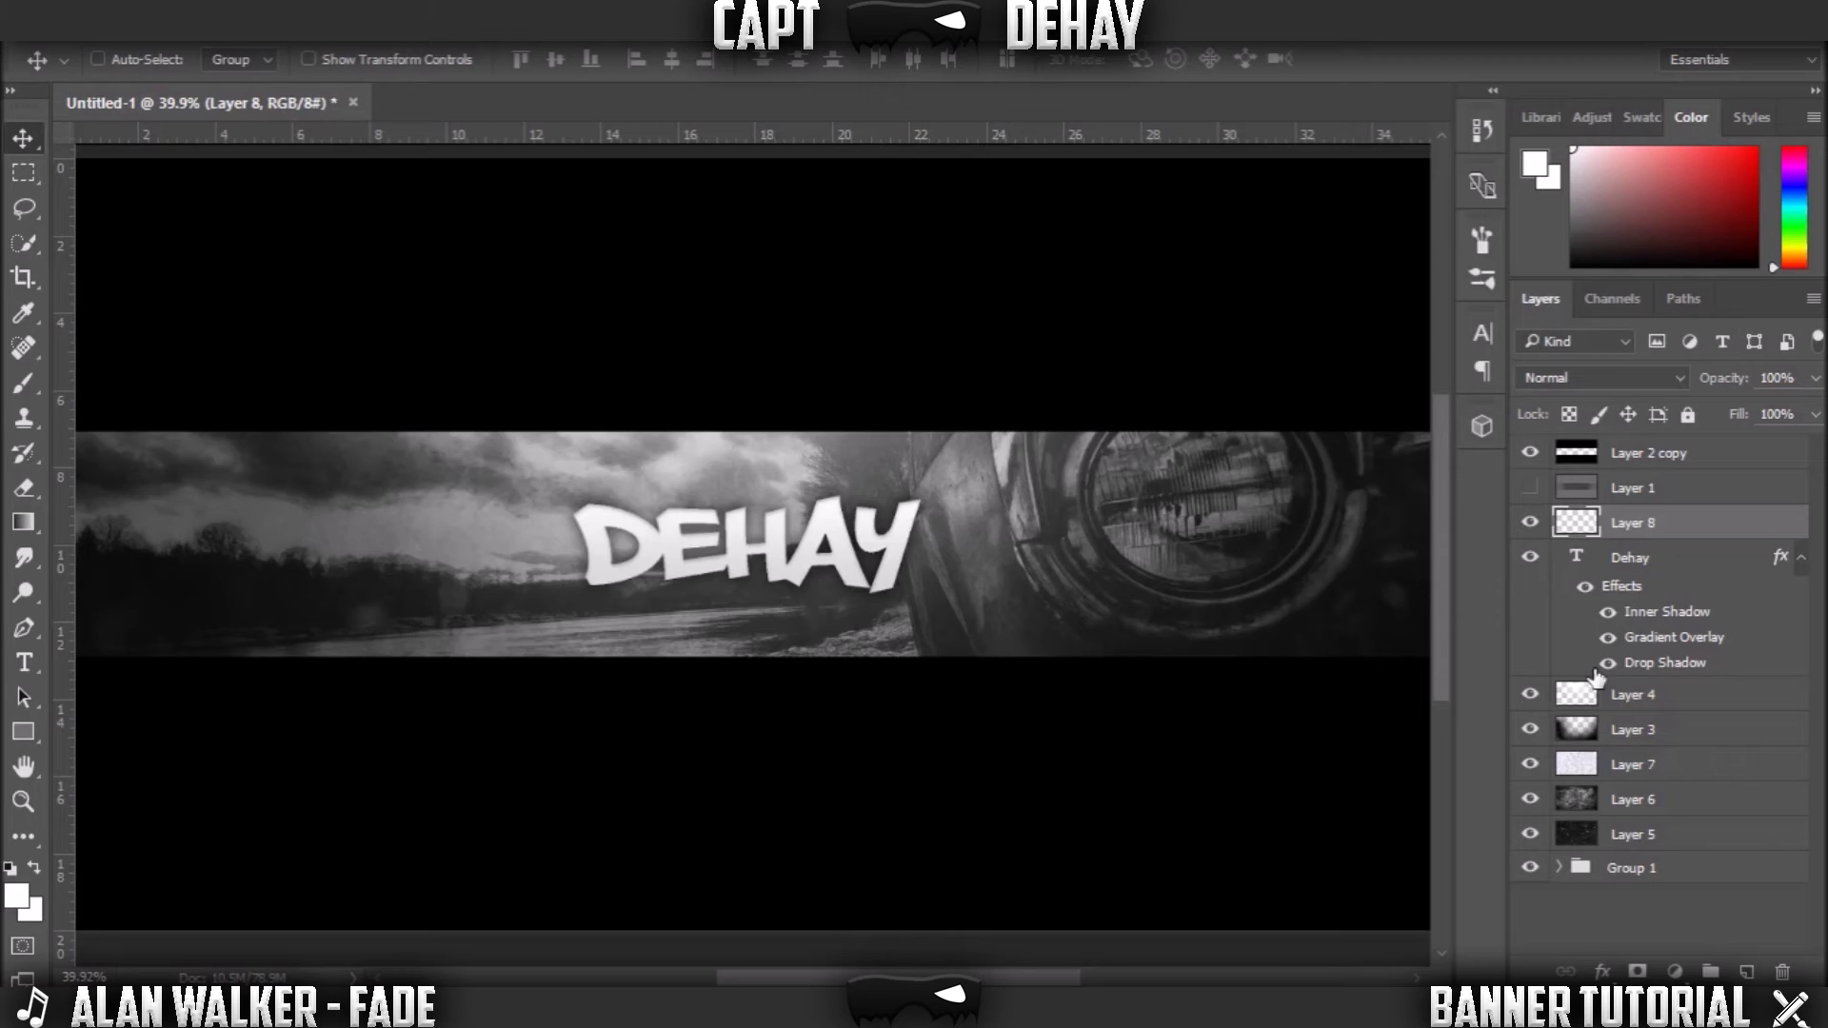
key("m")
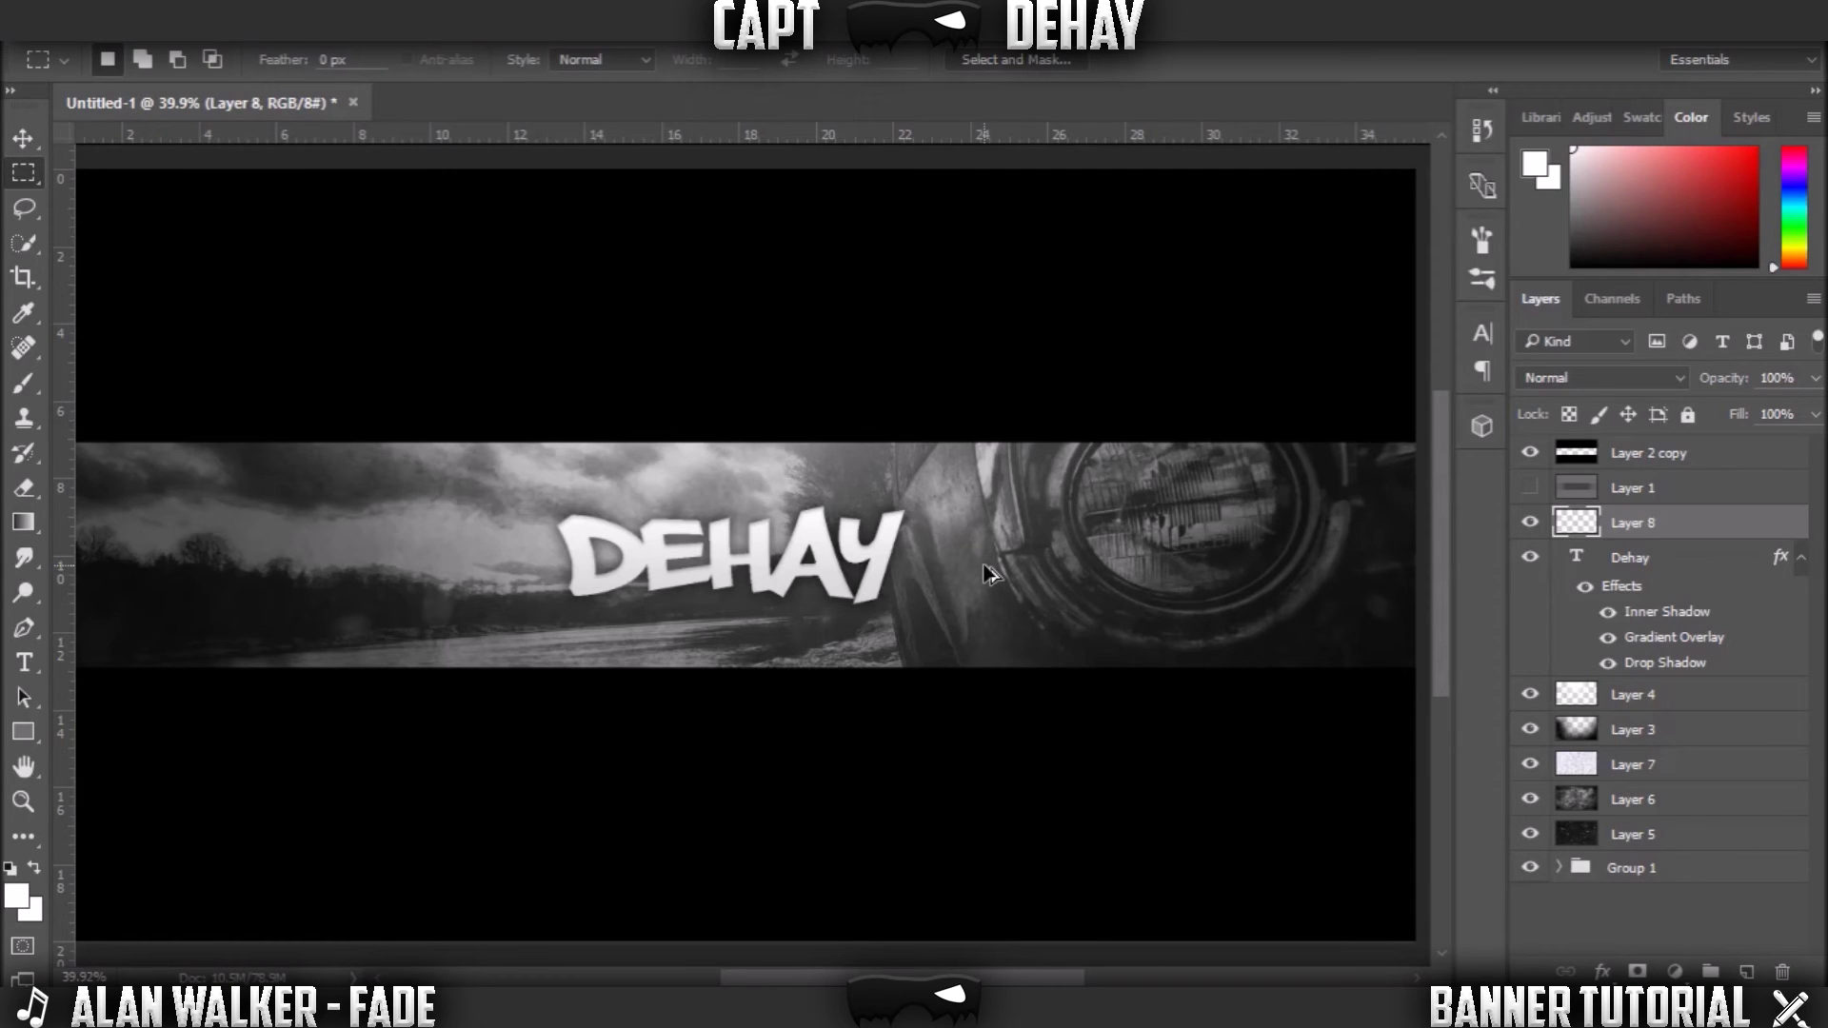
scroll(985, 571, "down", 1)
key("v")
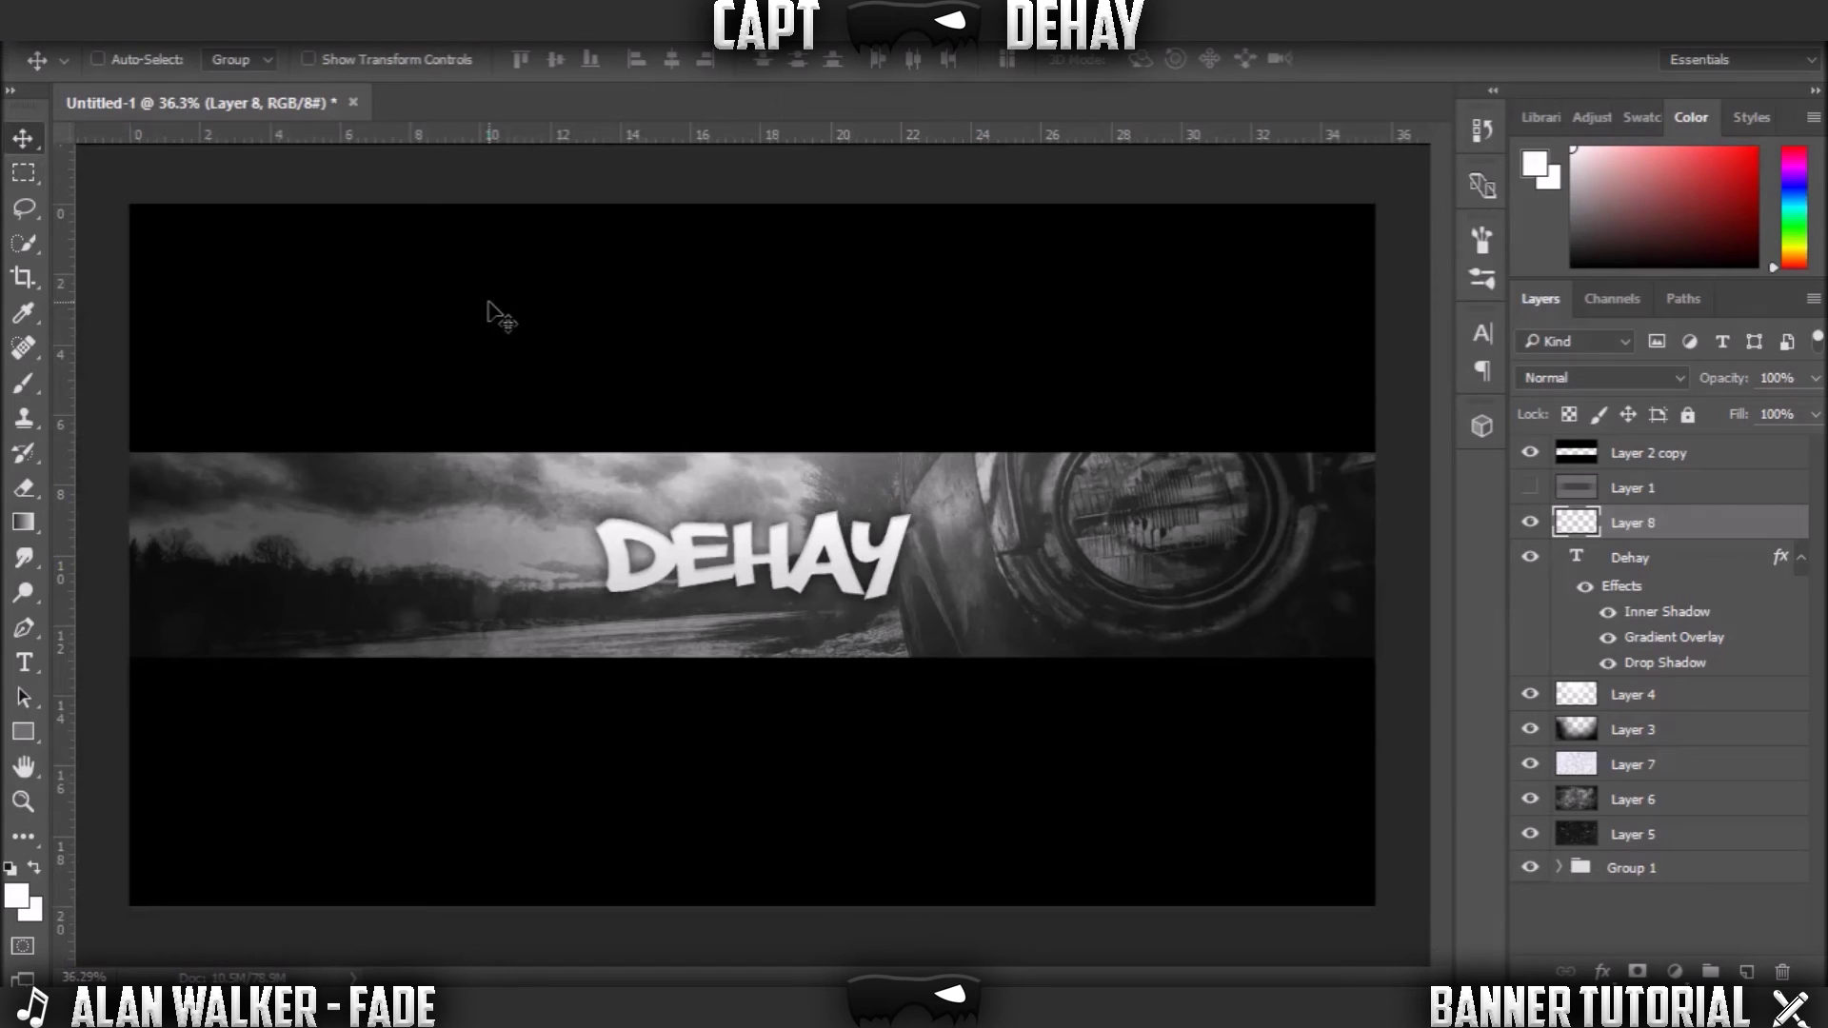
key("m")
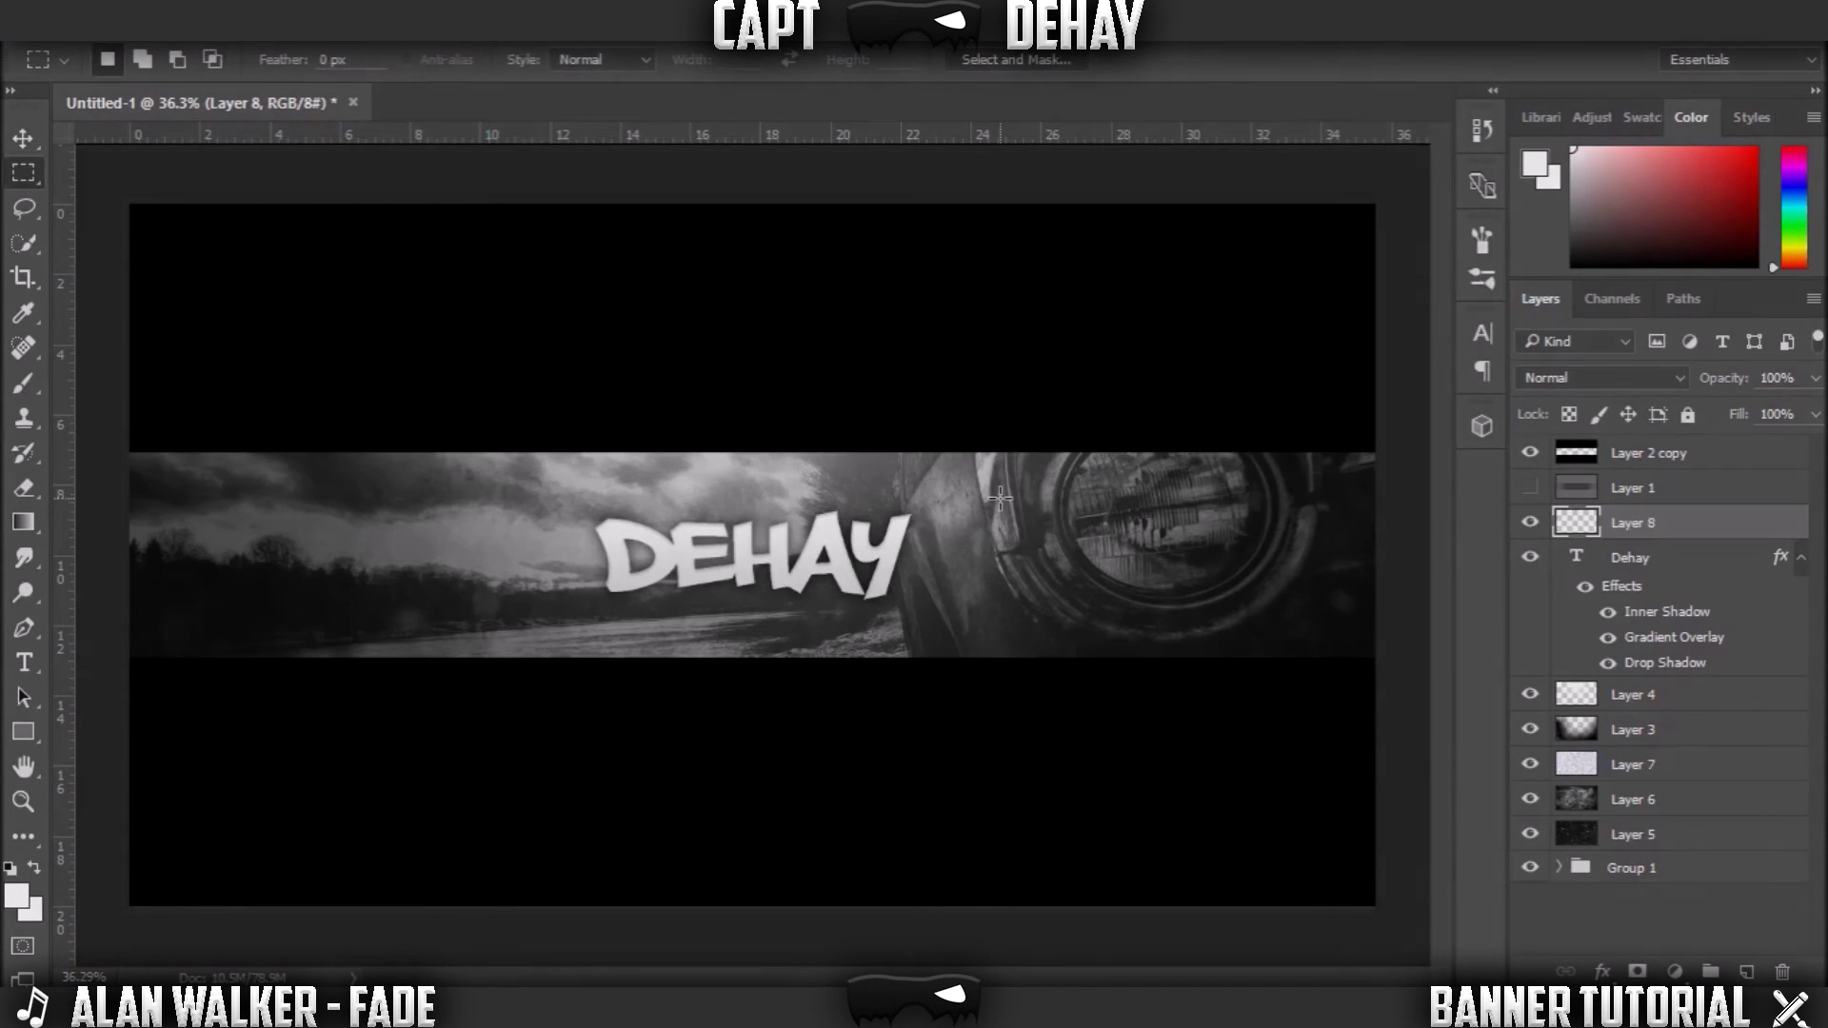